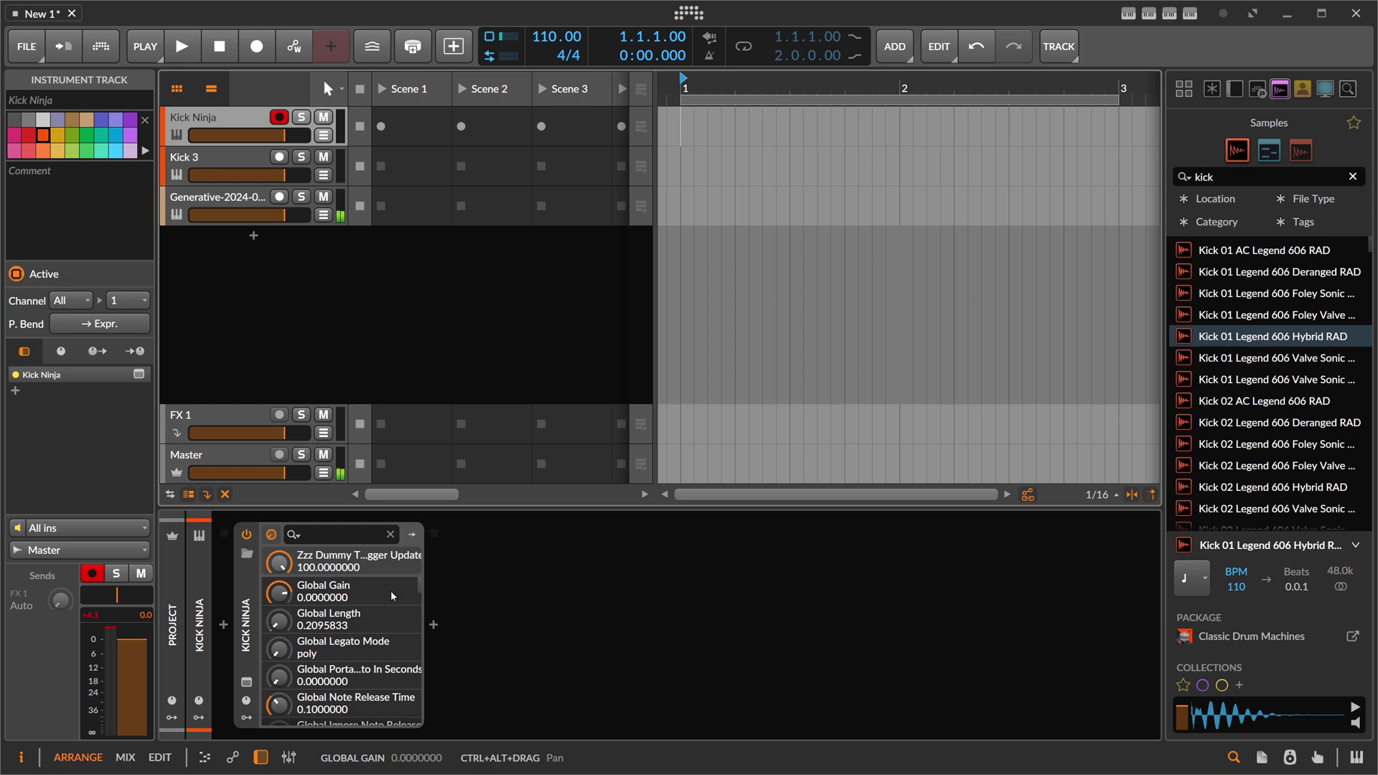
Open the Kick Ninja device's plugin window and shift it slightly into place
click(247, 602)
click(246, 682)
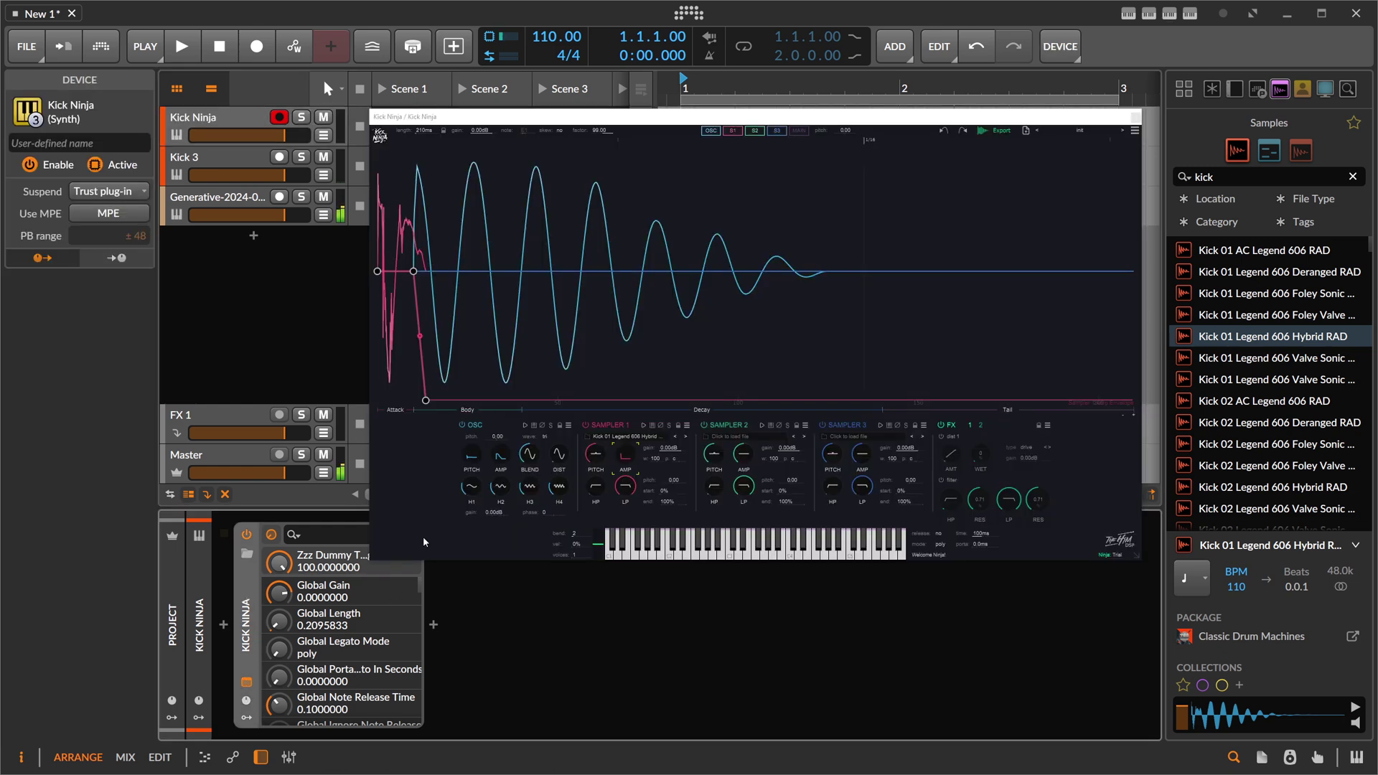
drag(544, 109, 505, 109)
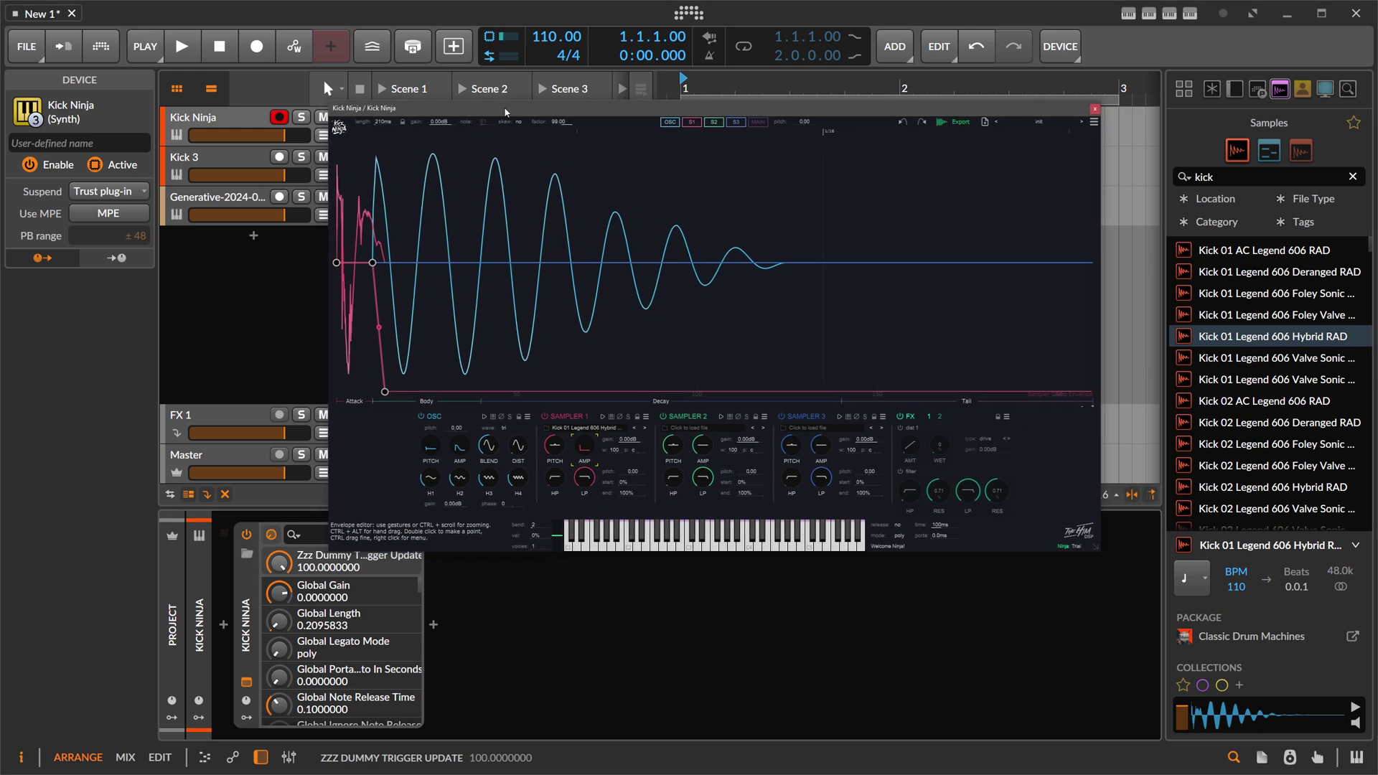
drag(504, 106, 538, 99)
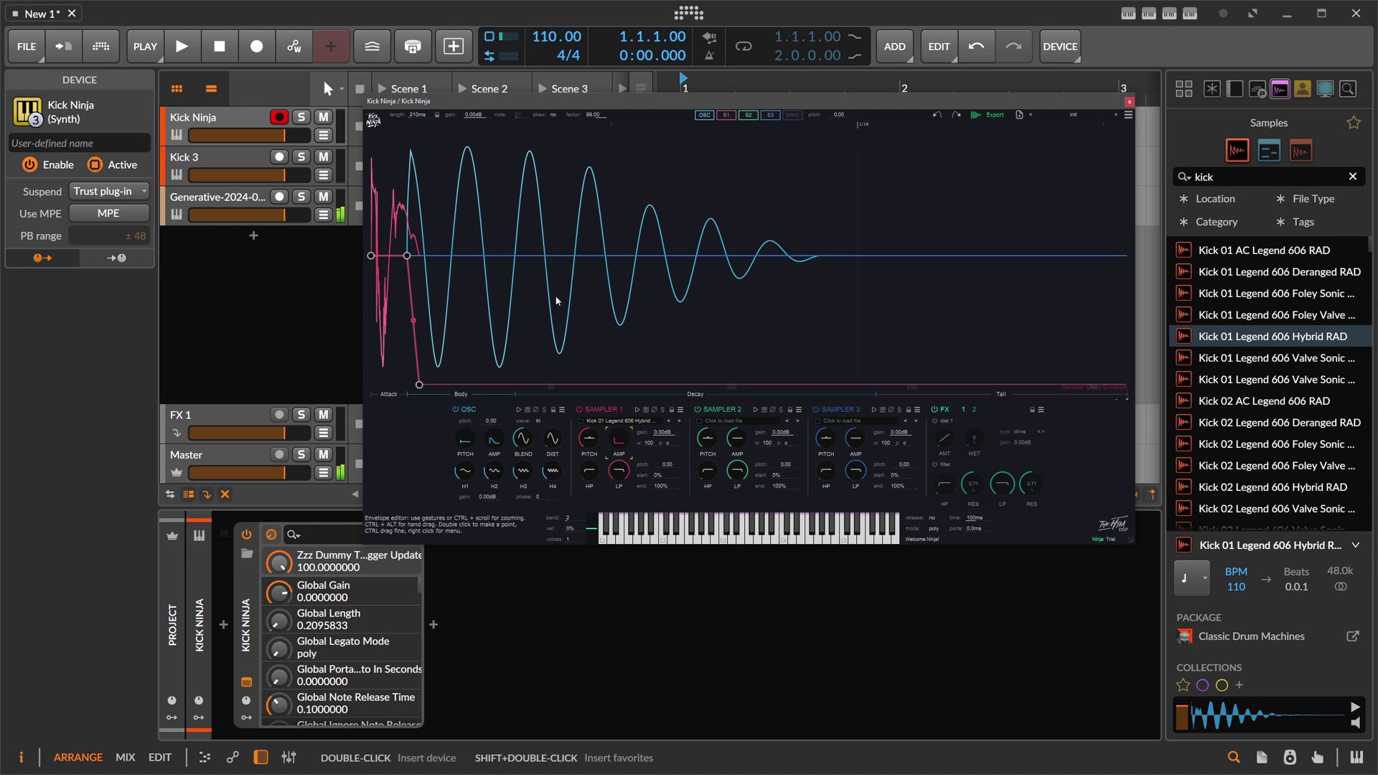
Import the 606 Foley kick into Kick Ninja's AI zone, exporting only the attack layer
click(1271, 293)
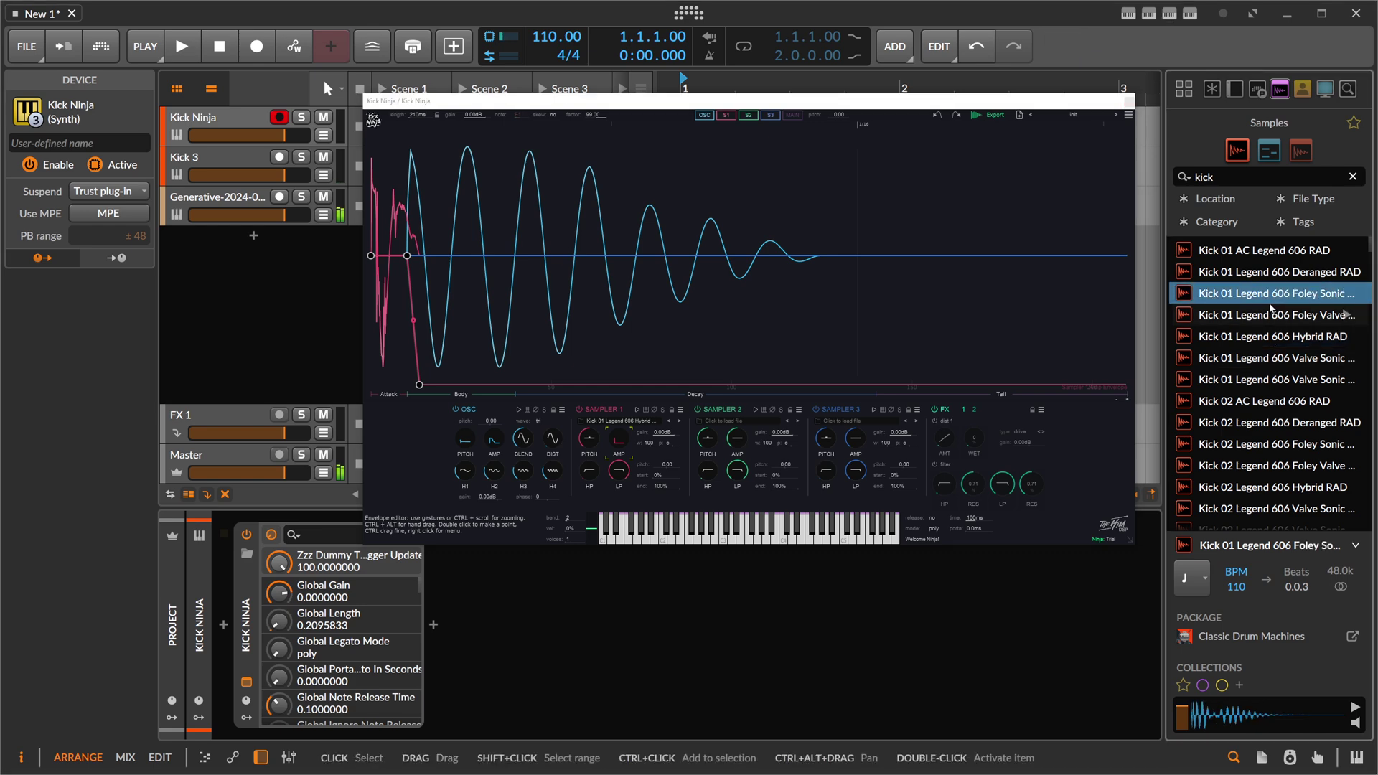
drag(1273, 296, 528, 456)
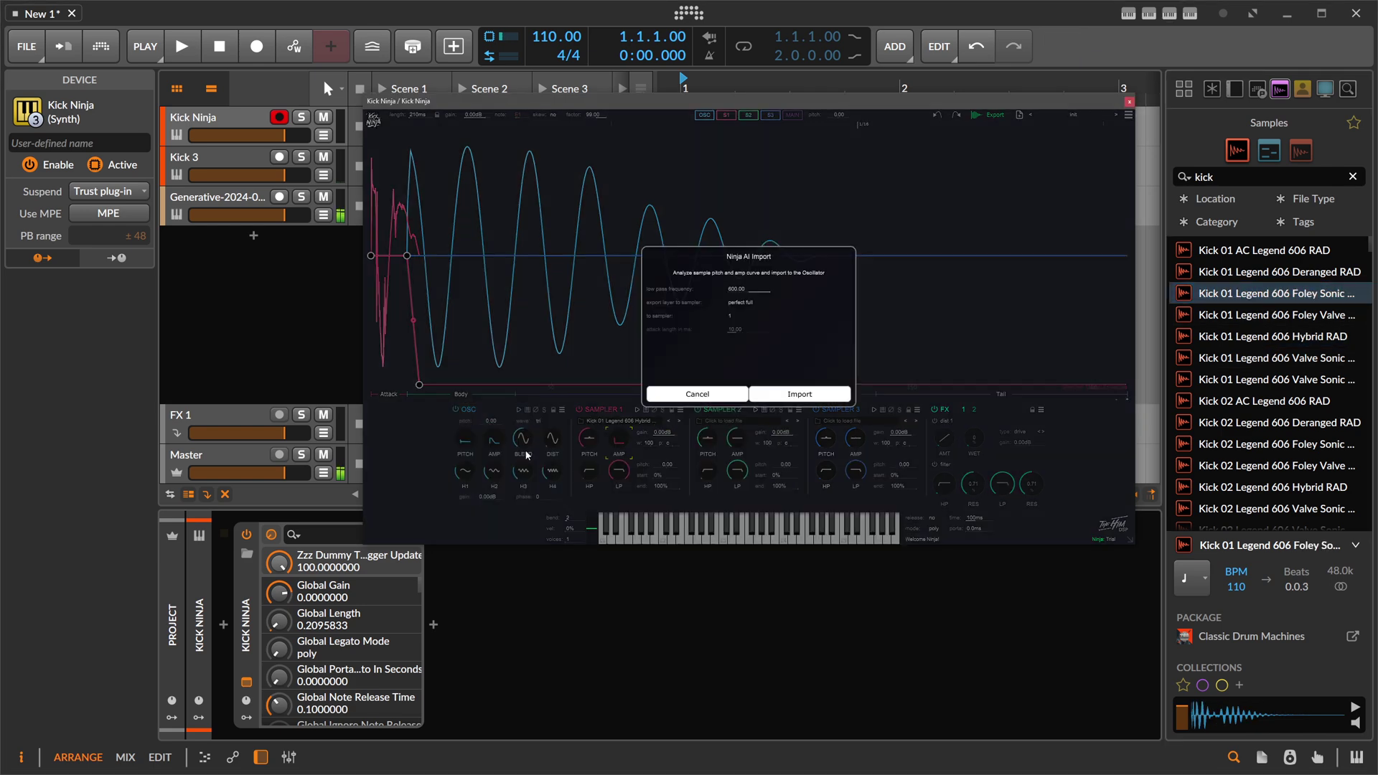
click(739, 305)
click(706, 330)
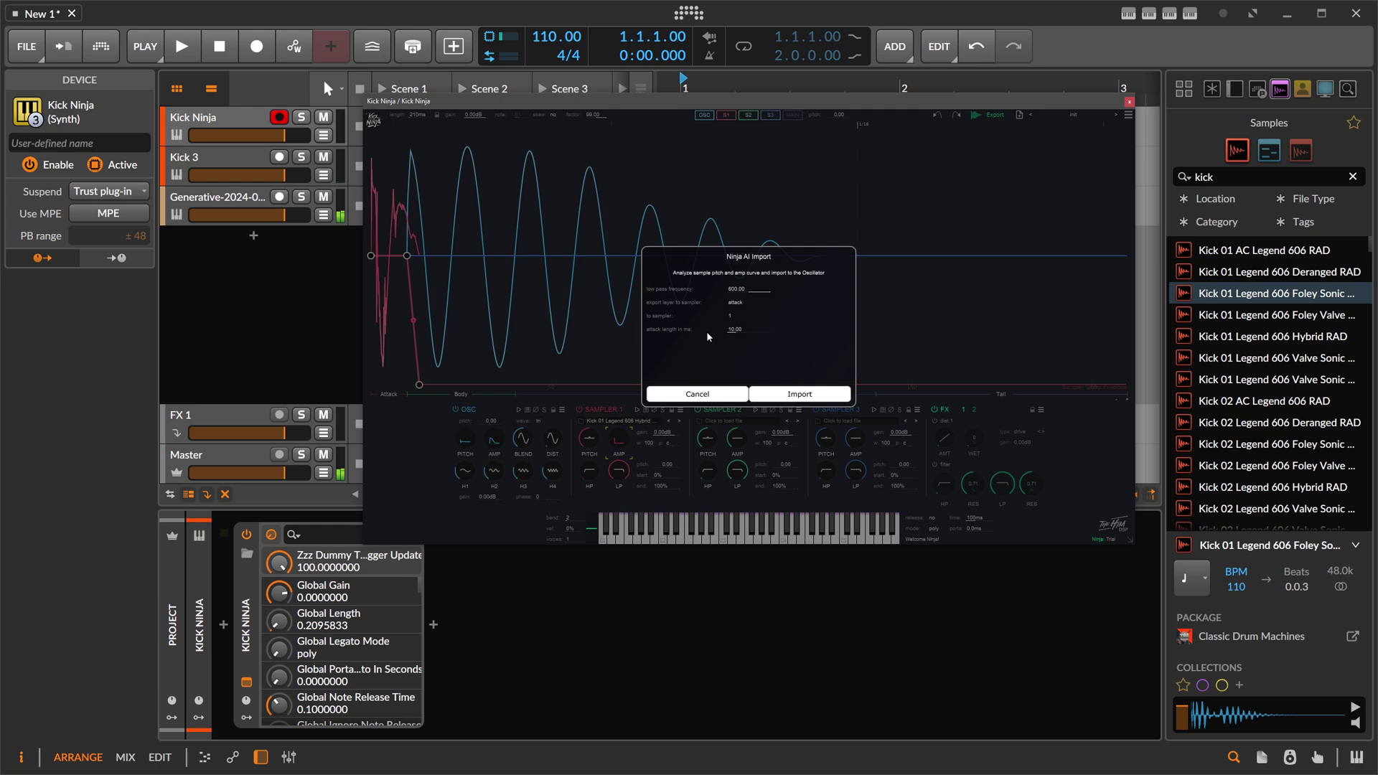
click(793, 395)
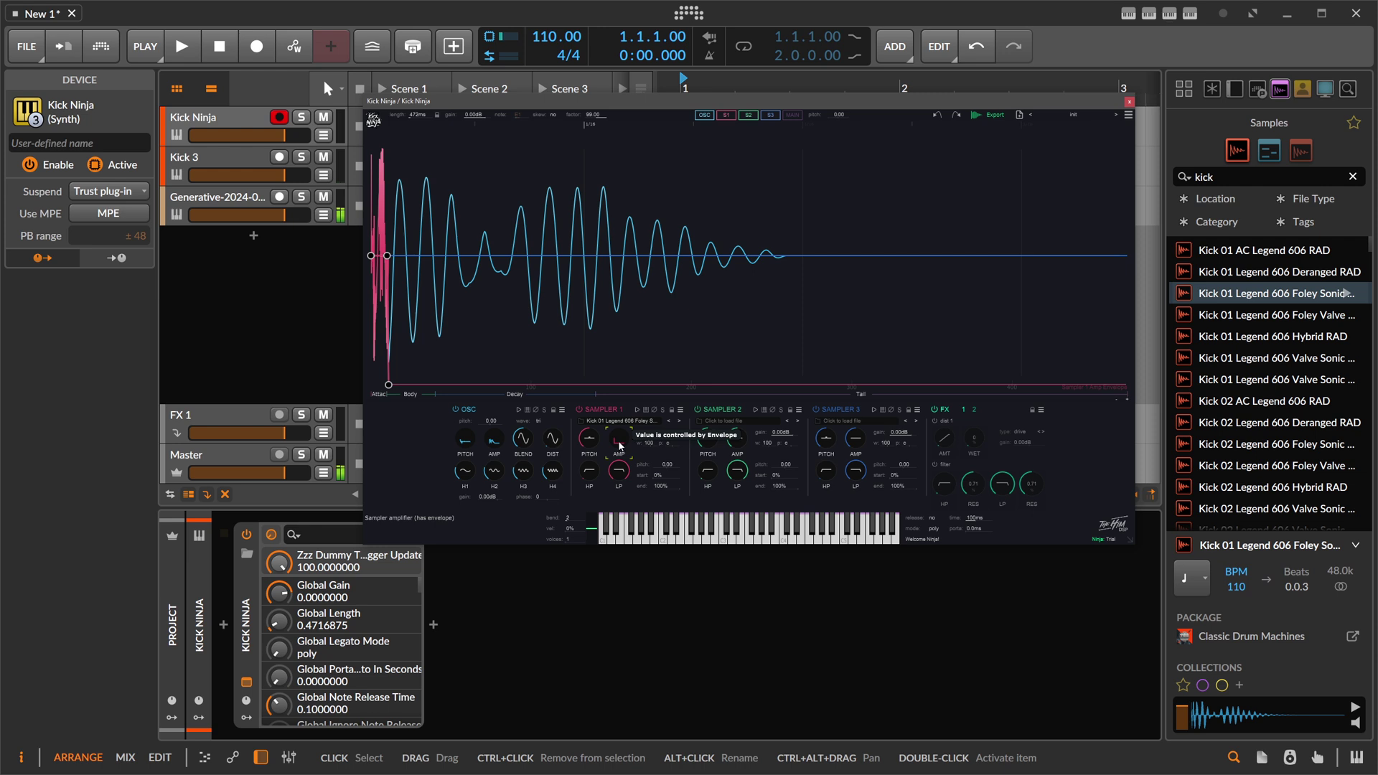
Reshape Sampler 1's amp envelope so it drops to zero right after the attack
drag(388, 385, 602, 259)
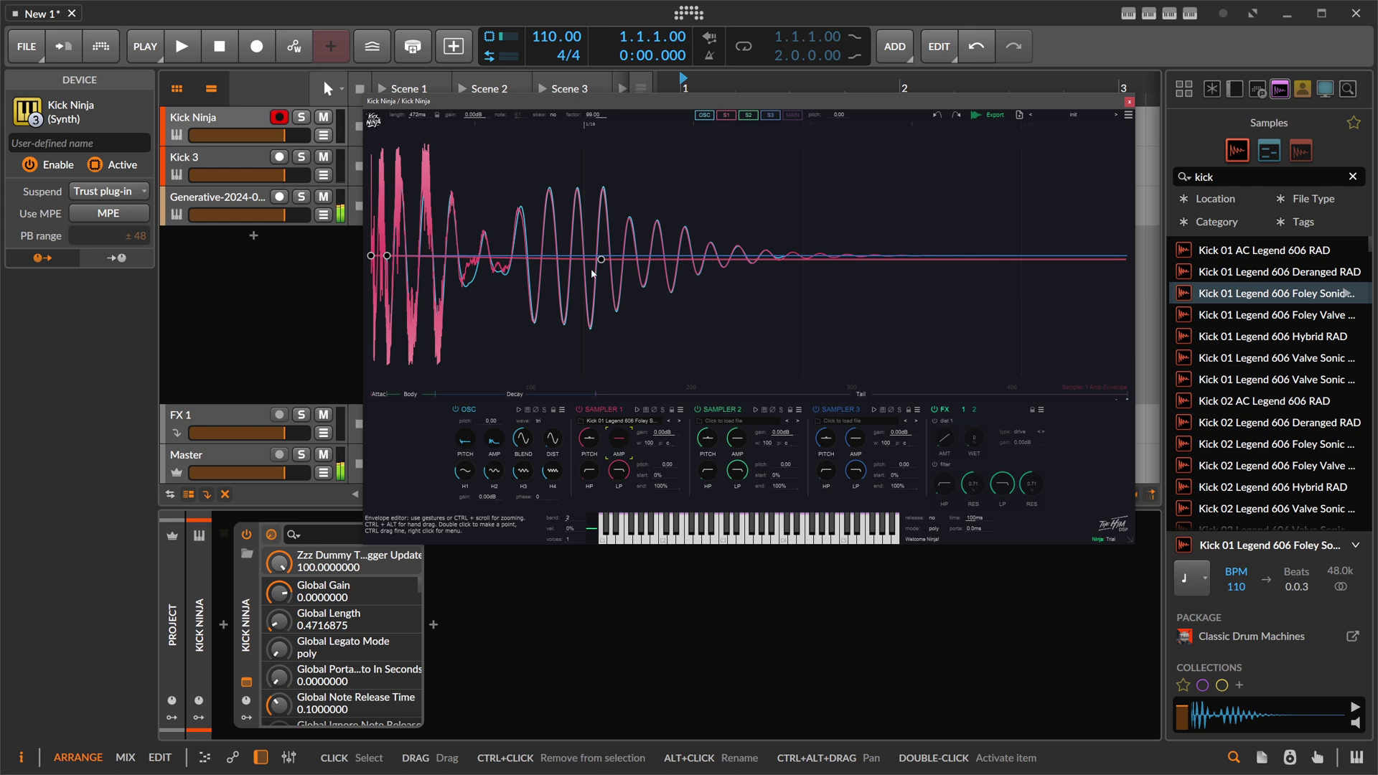
drag(601, 260, 521, 250)
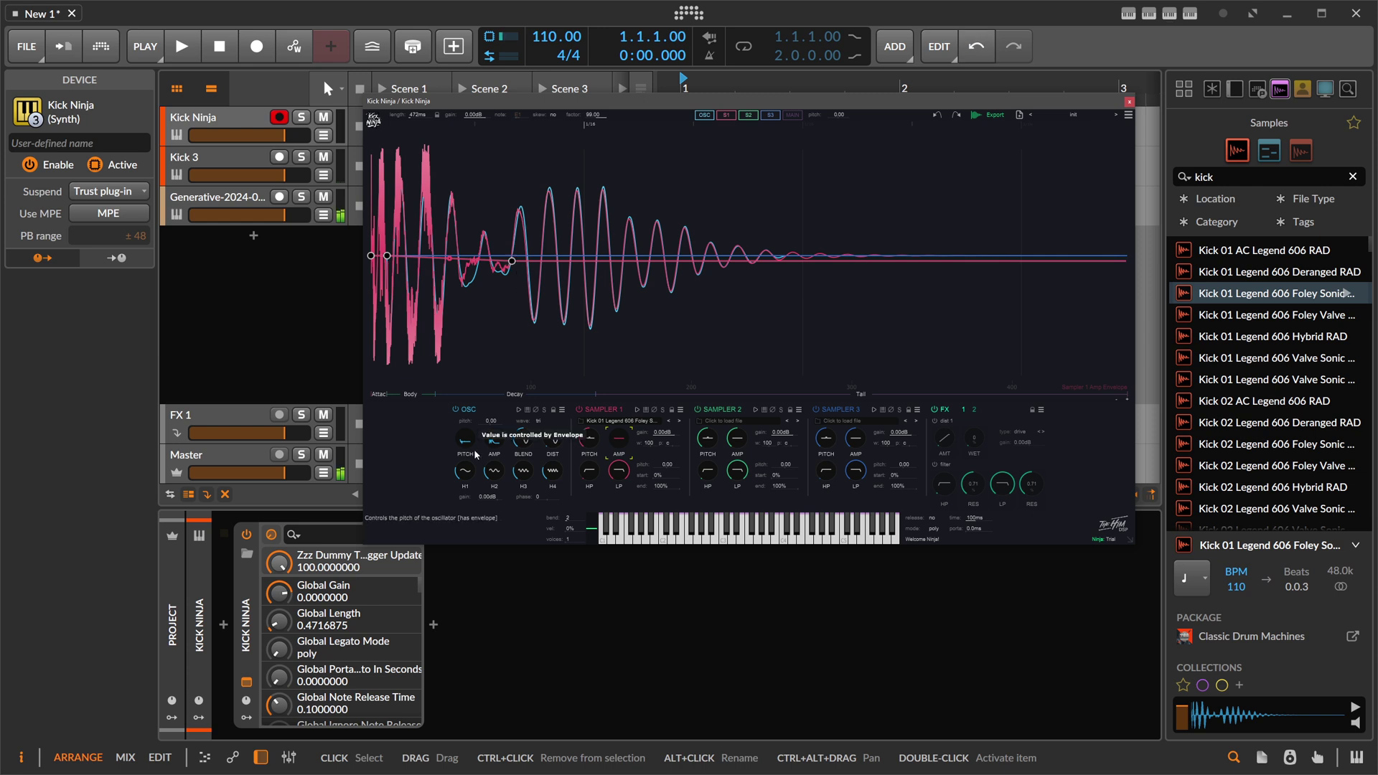
drag(512, 261, 402, 386)
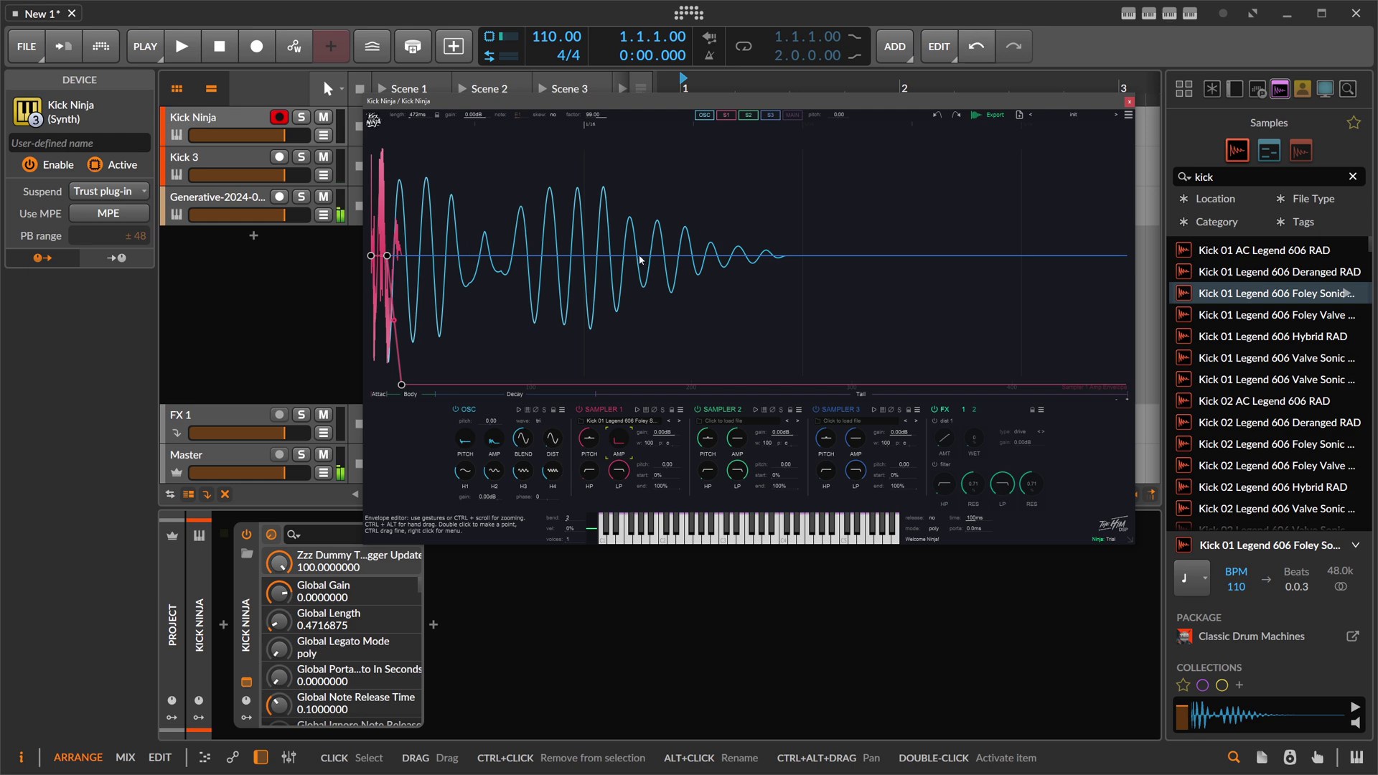
Re-import the kick sample into Kick Ninja using the 'perfect full' export layer
drag(1253, 294, 510, 453)
click(735, 305)
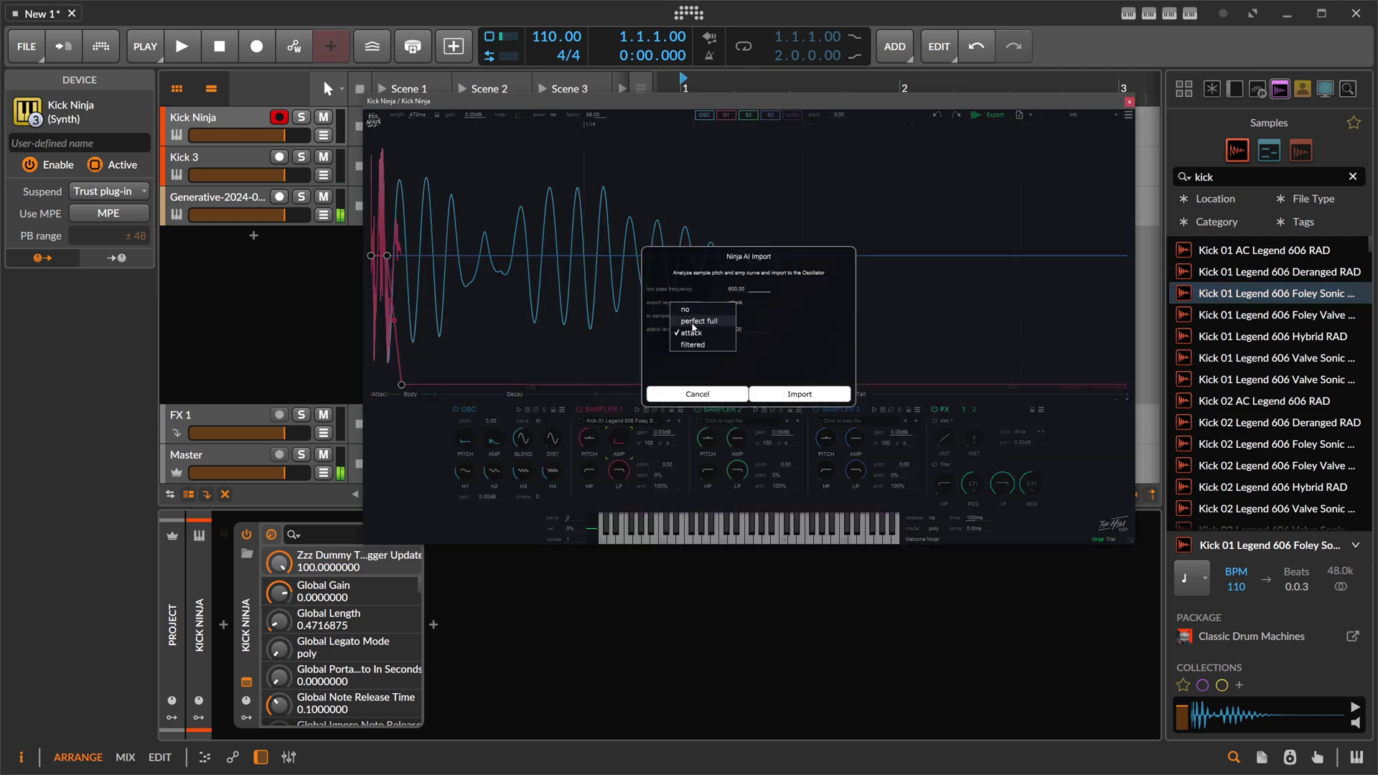
click(707, 321)
click(782, 393)
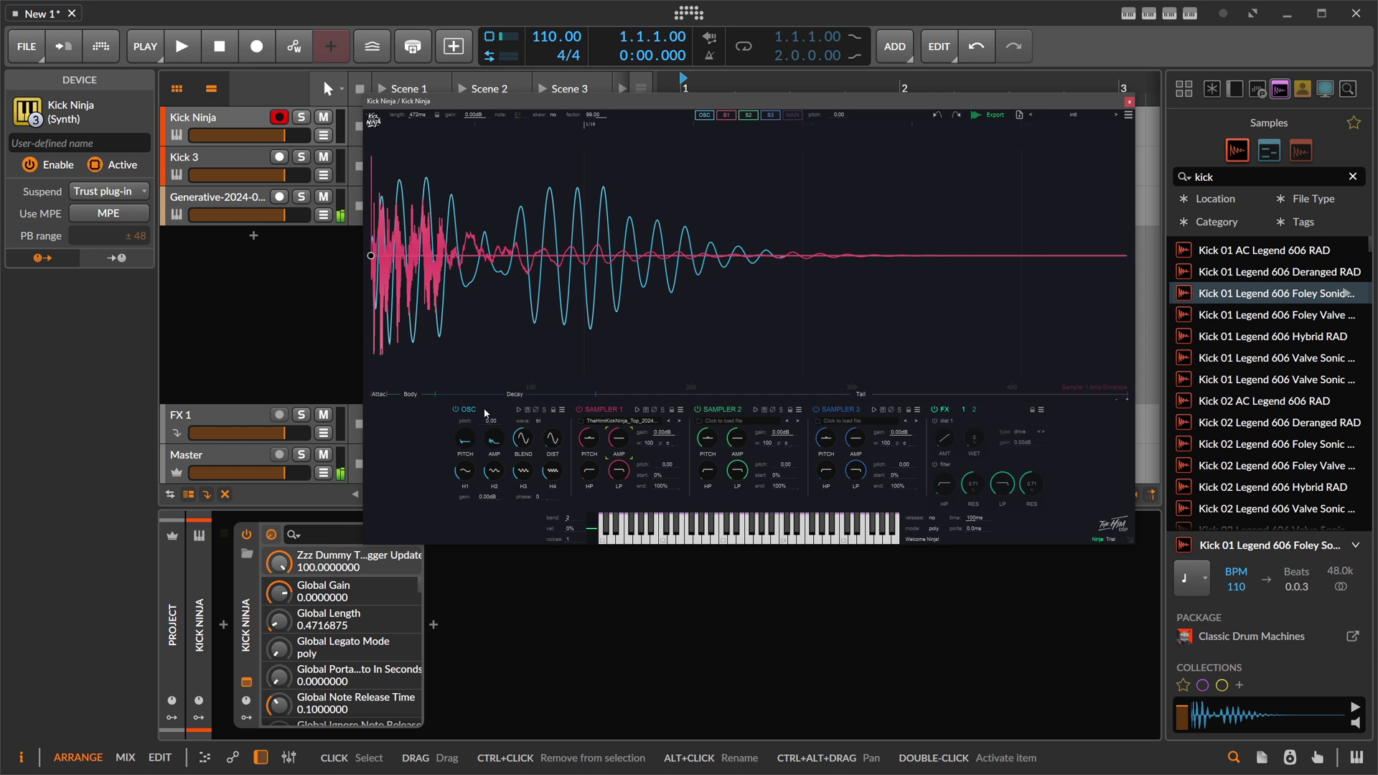
Switch Sampler 1 off, toggle its waveform display, and cancel a fresh AI import of the kick
click(578, 410)
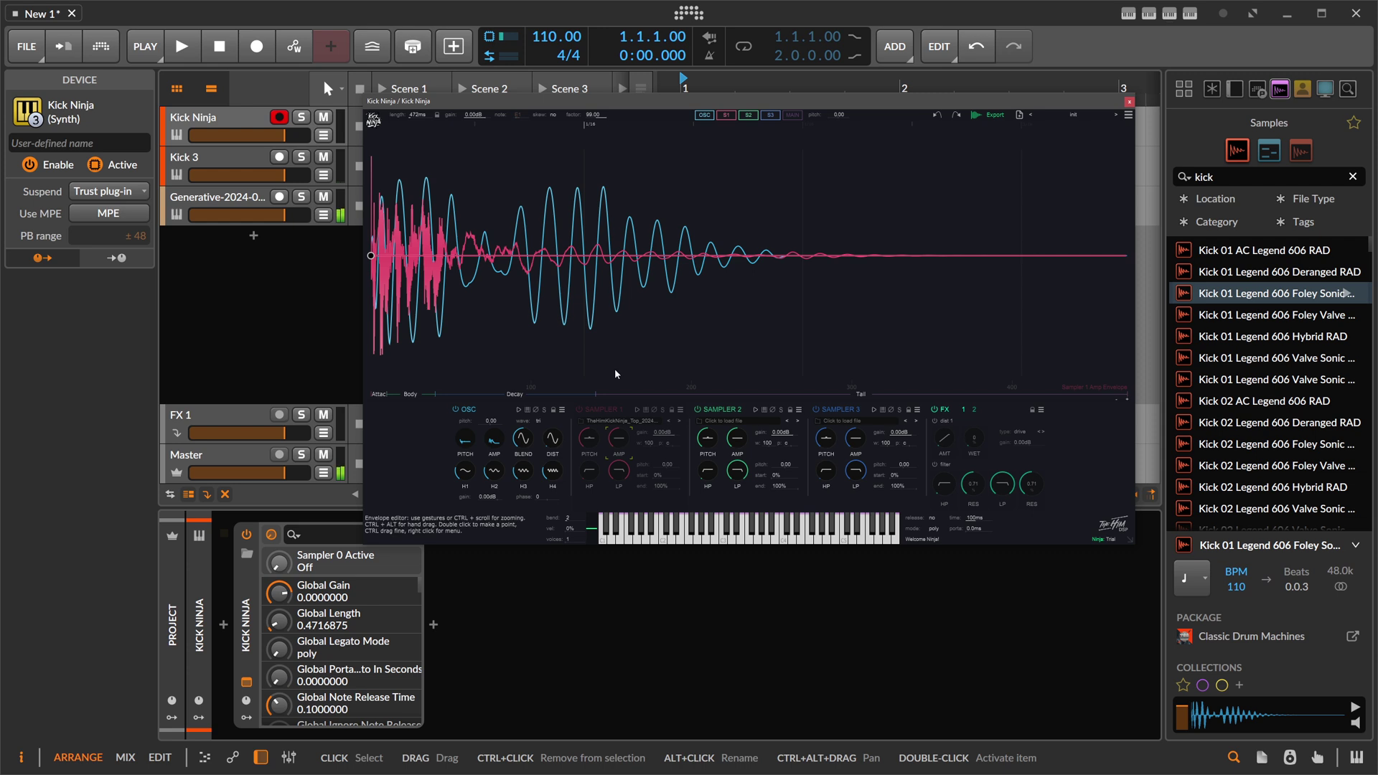
click(726, 115)
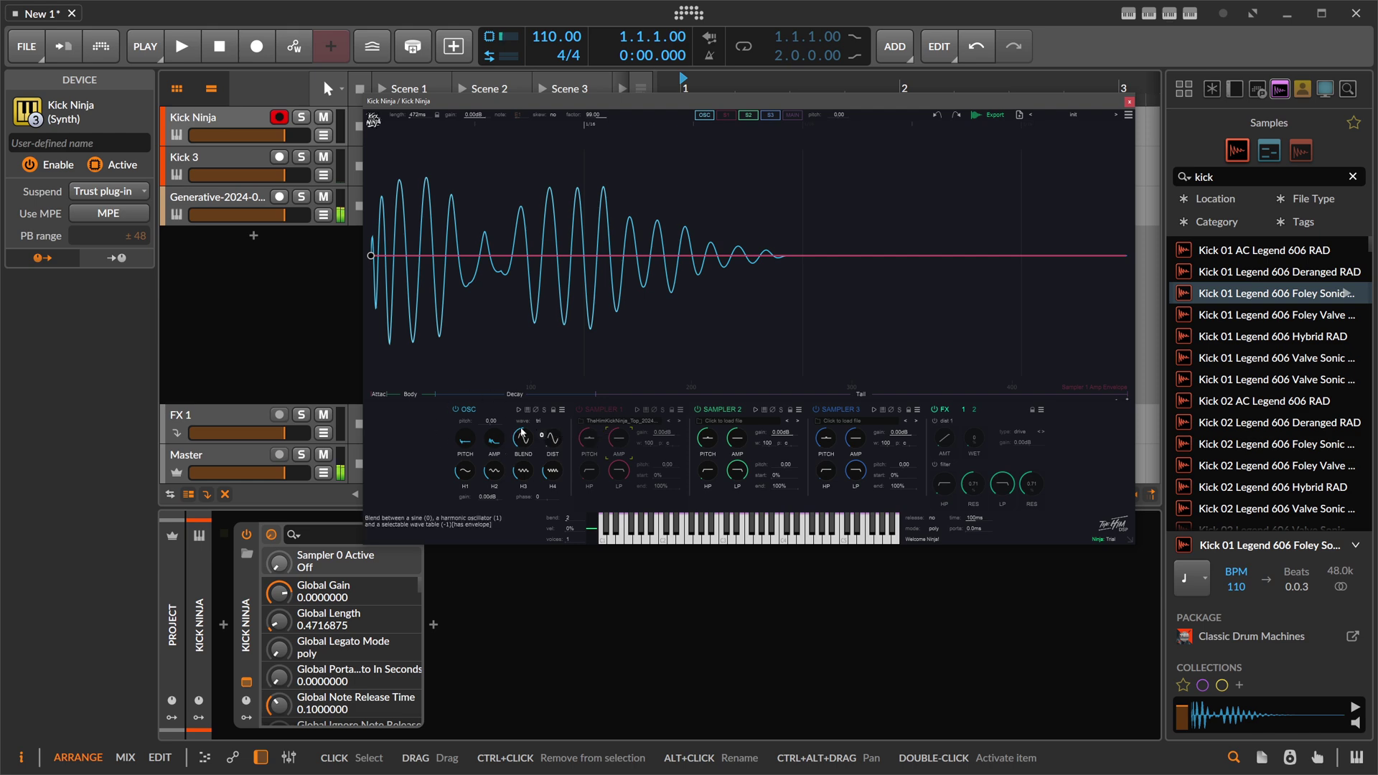
right_click(724, 115)
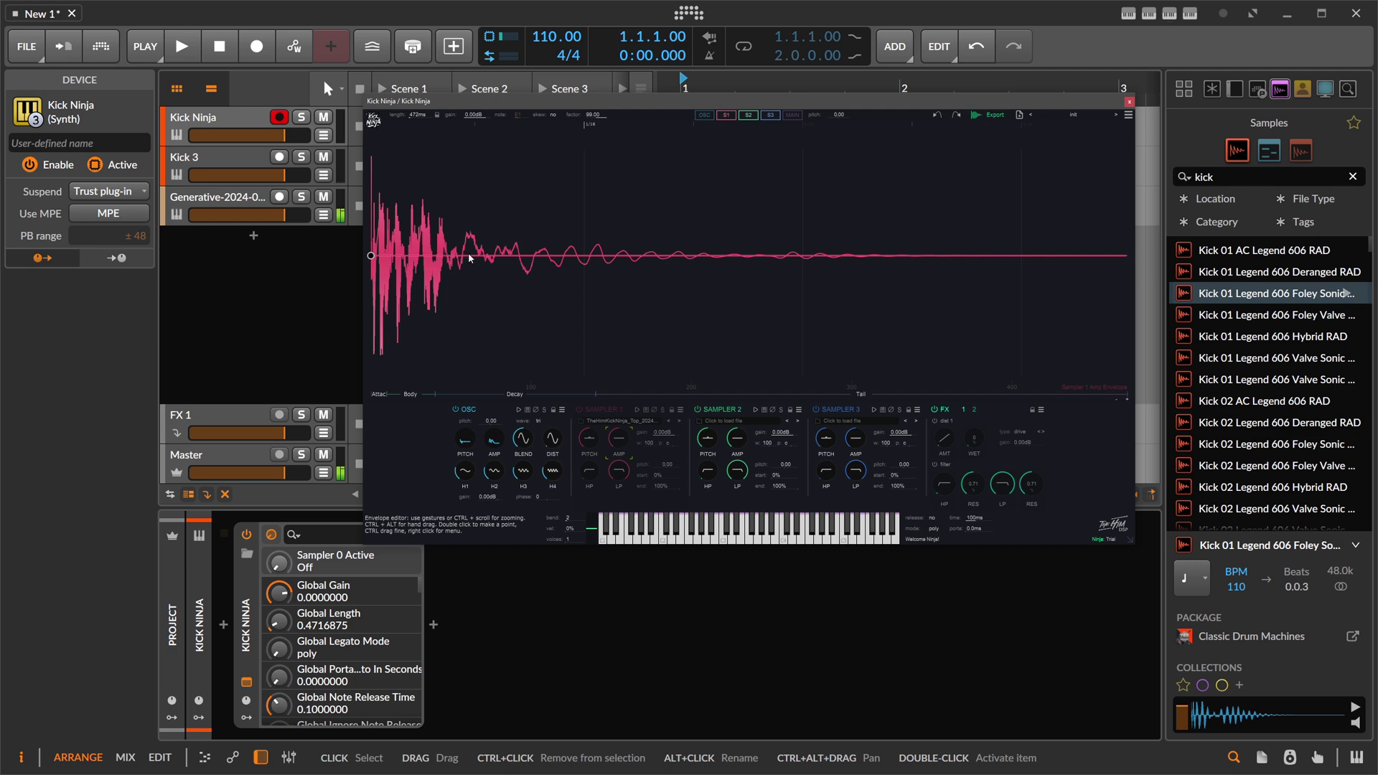
drag(1271, 293, 524, 435)
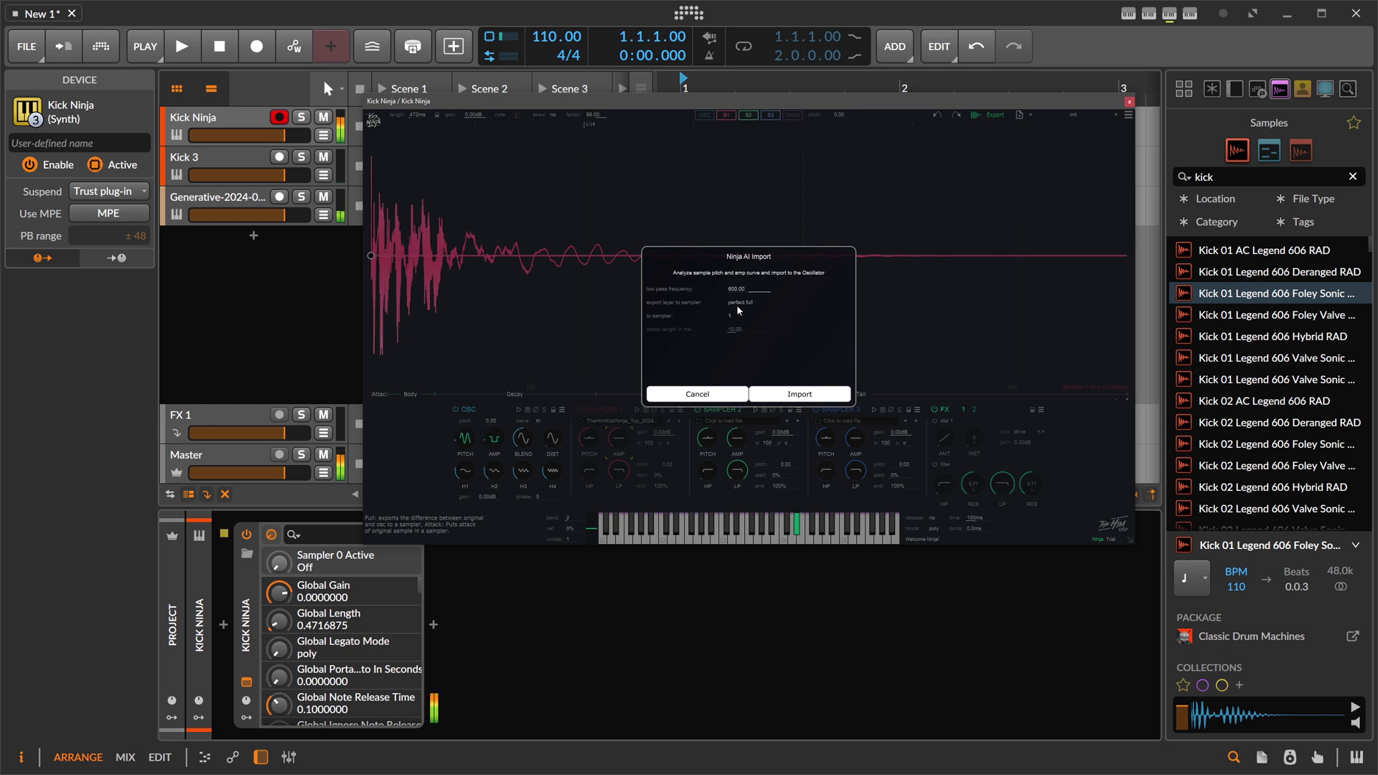
click(726, 396)
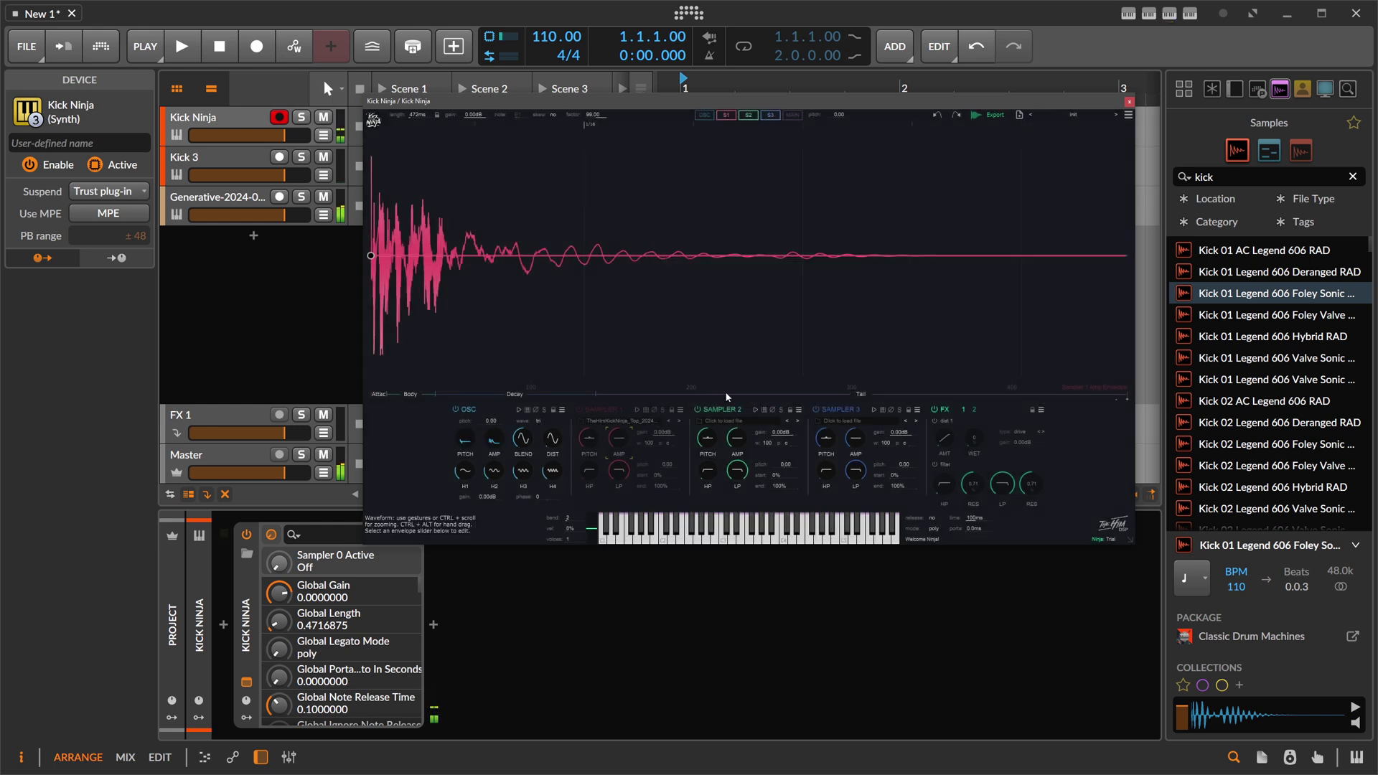
Compare the oscillator and Sampler 1 layers, ending with Sampler 1 off and its waveform hidden
click(455, 409)
click(580, 410)
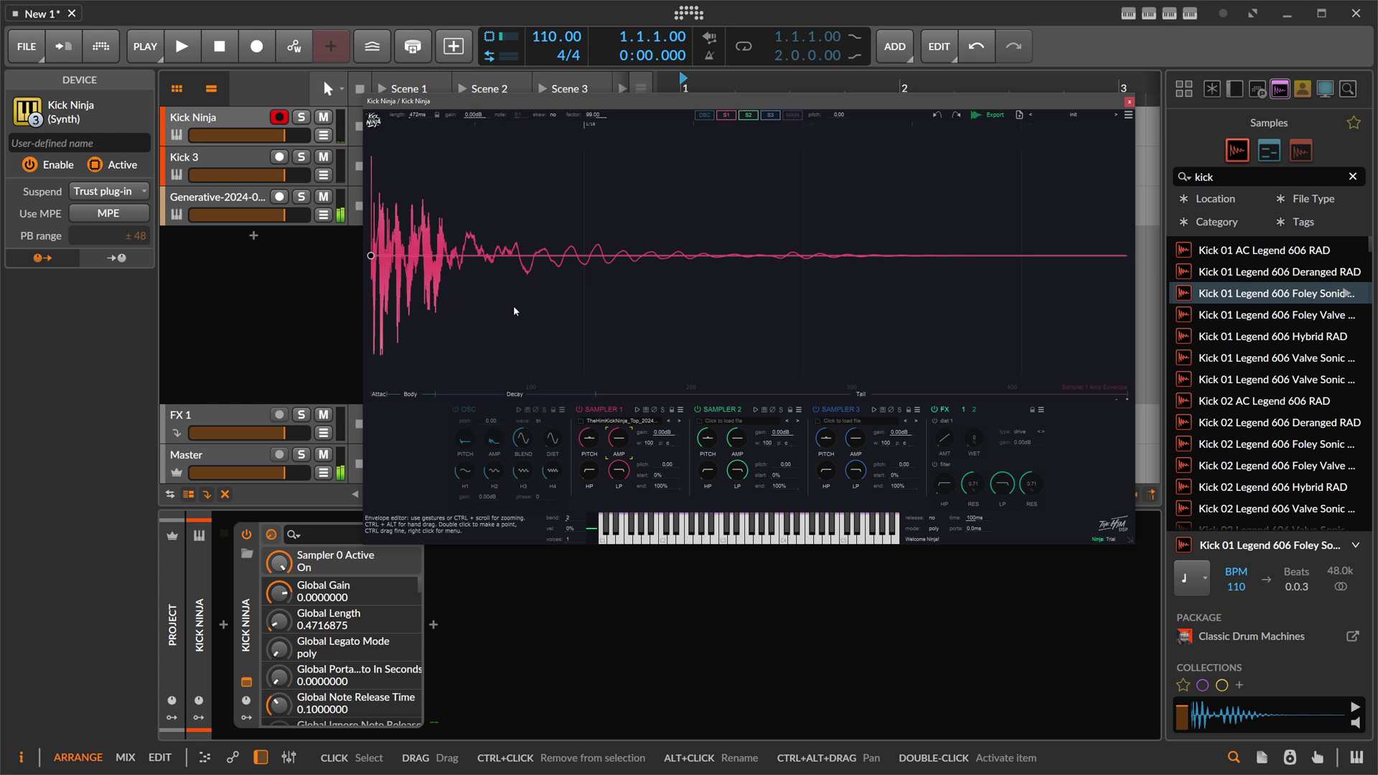
click(456, 409)
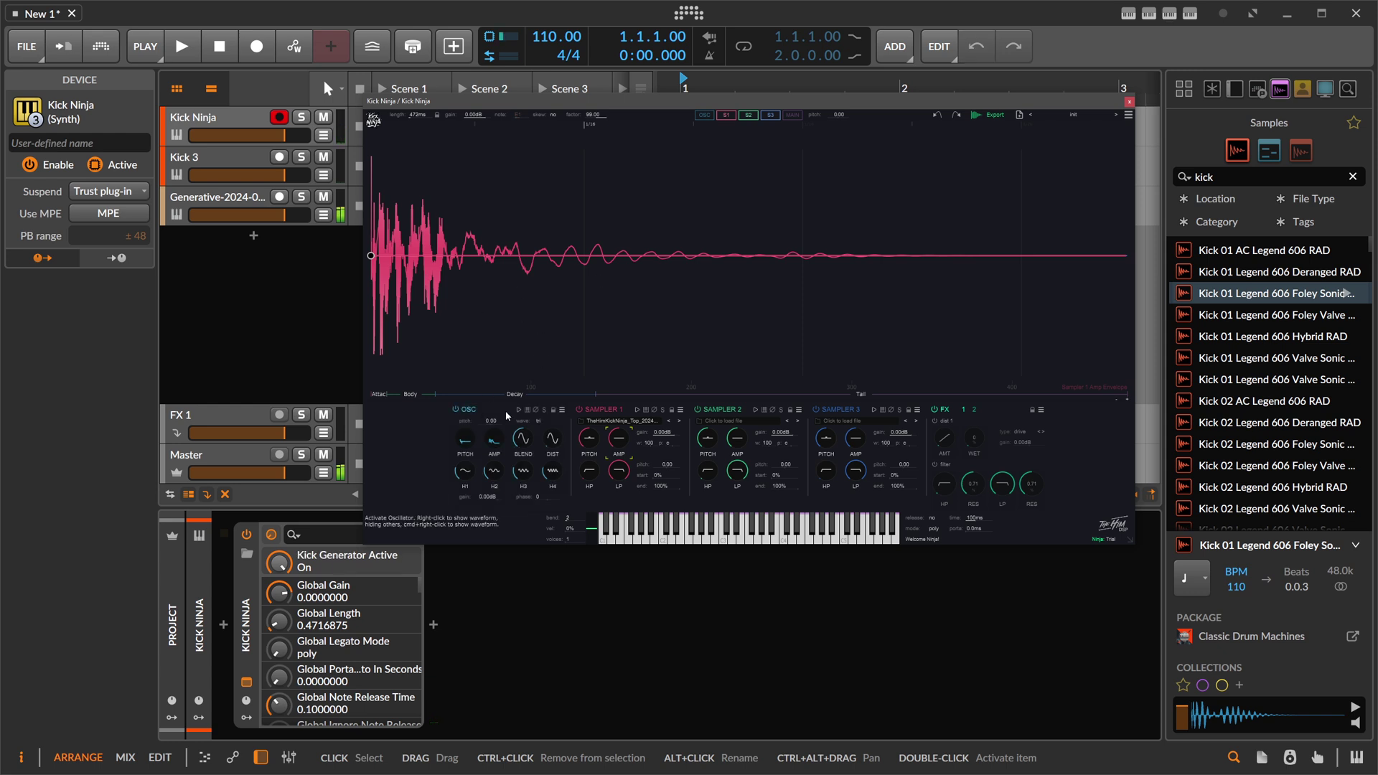
click(580, 410)
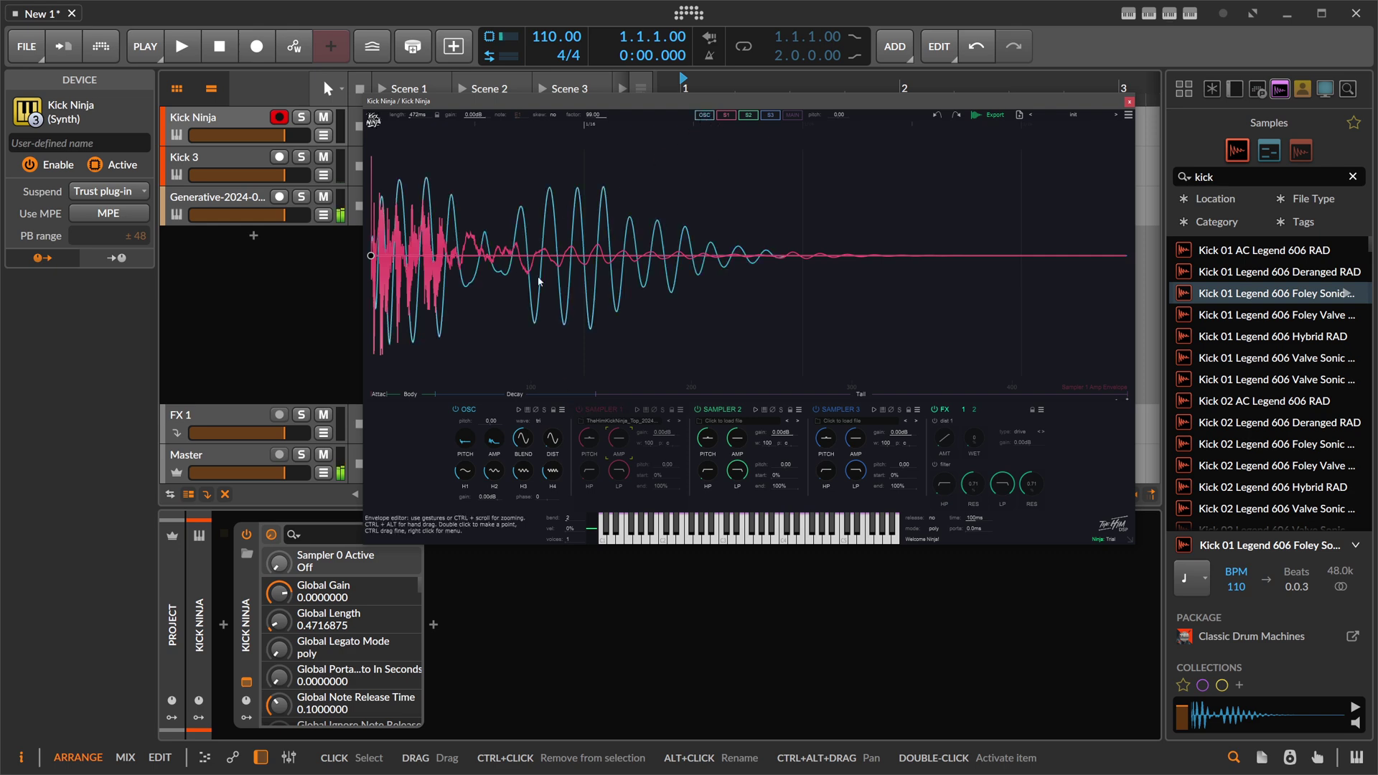
click(734, 117)
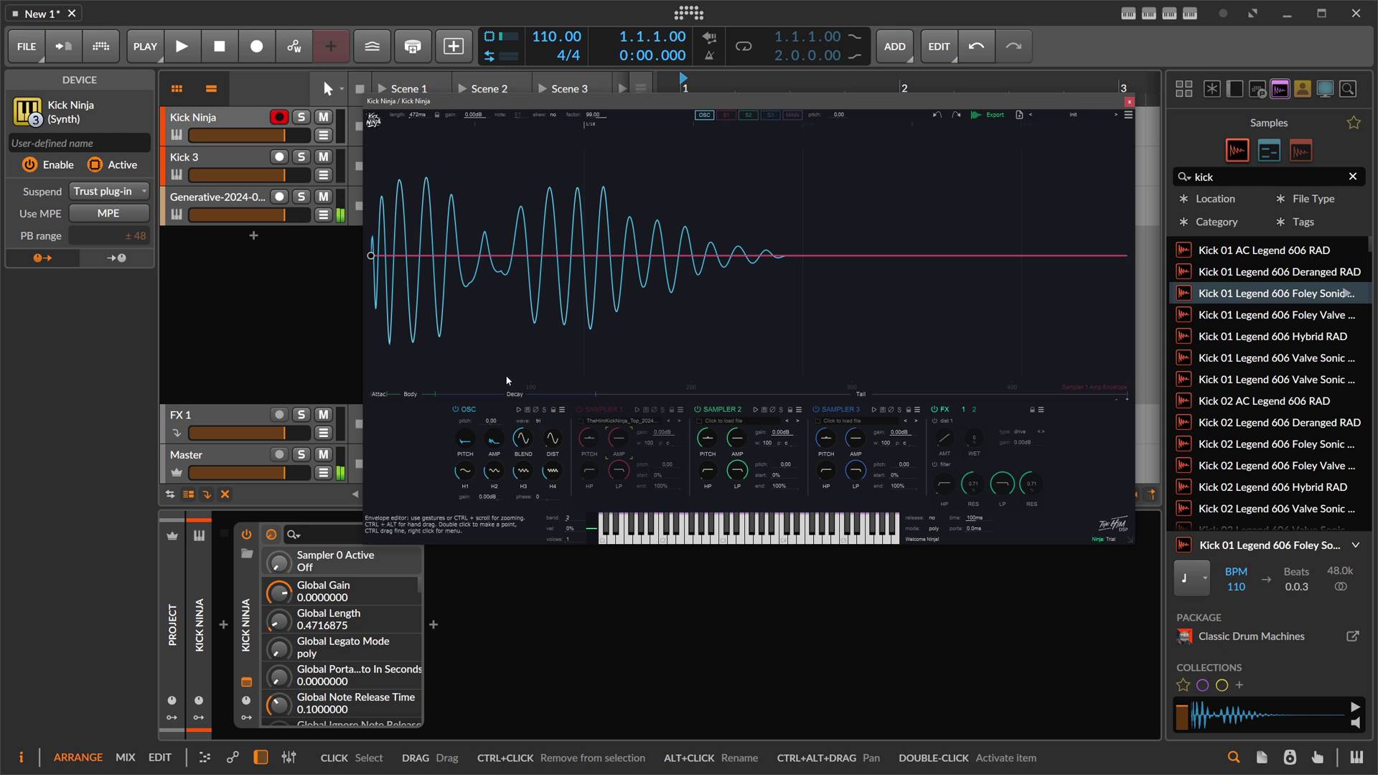
Edit the oscillator pitch envelope, deleting extra points and raising its end to D#2
click(495, 438)
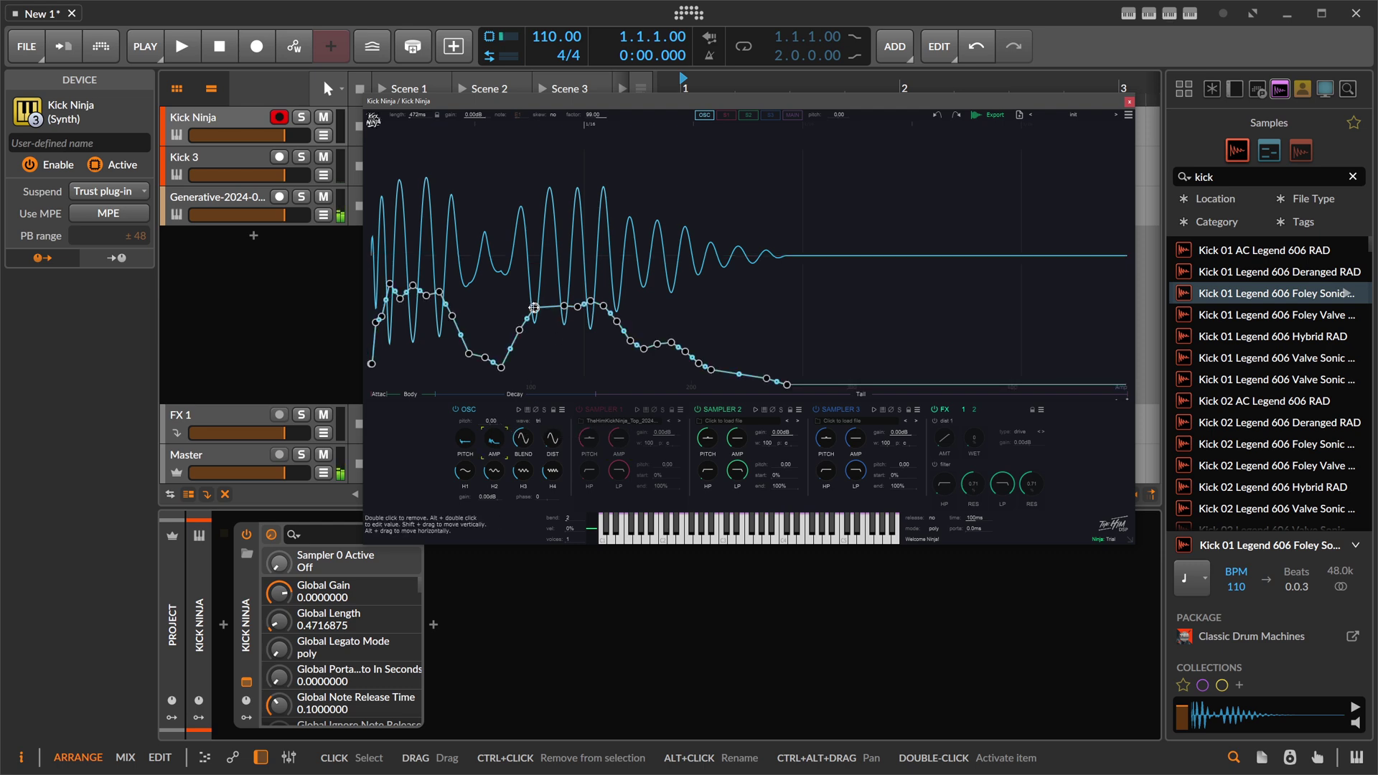
click(465, 438)
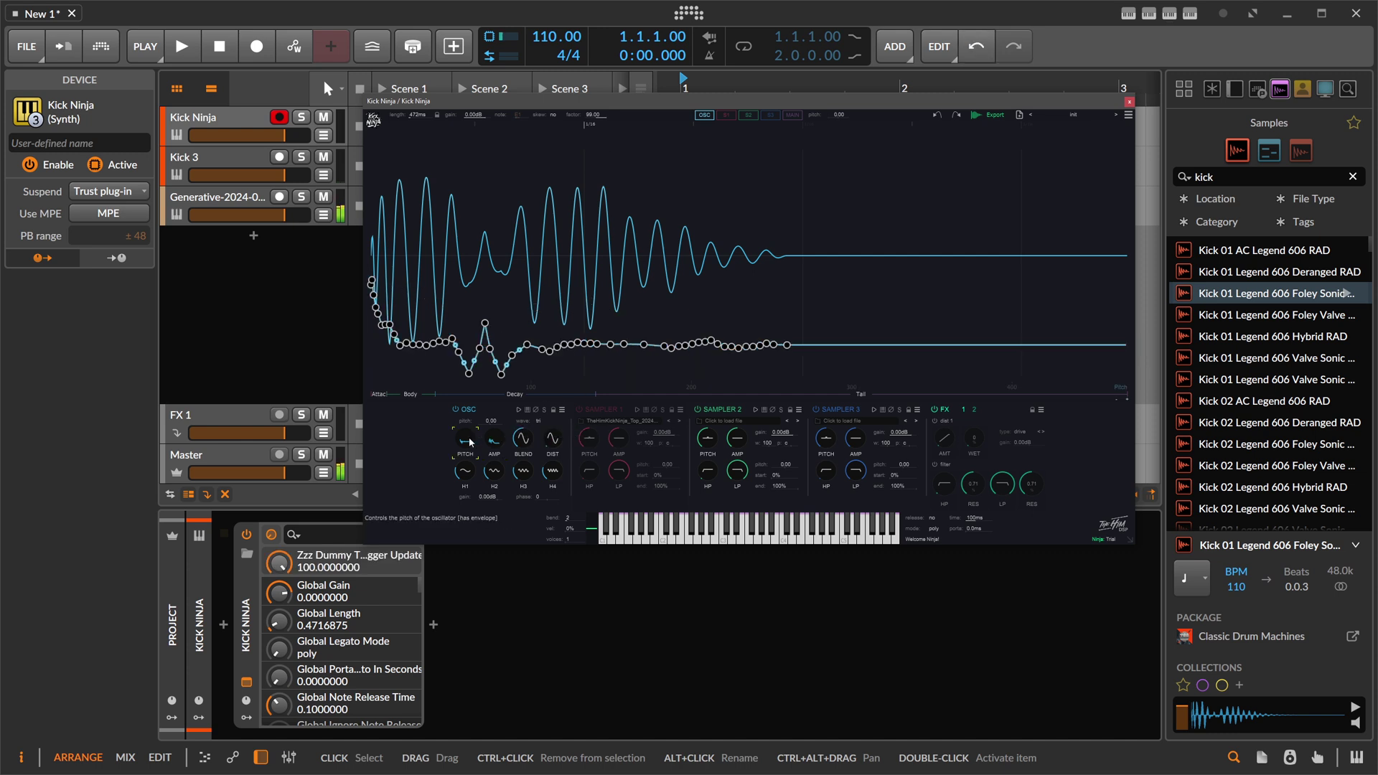
mouse_move(485, 323)
mouse_down()
mouse_move(478, 305)
mouse_move(490, 331)
mouse_up()
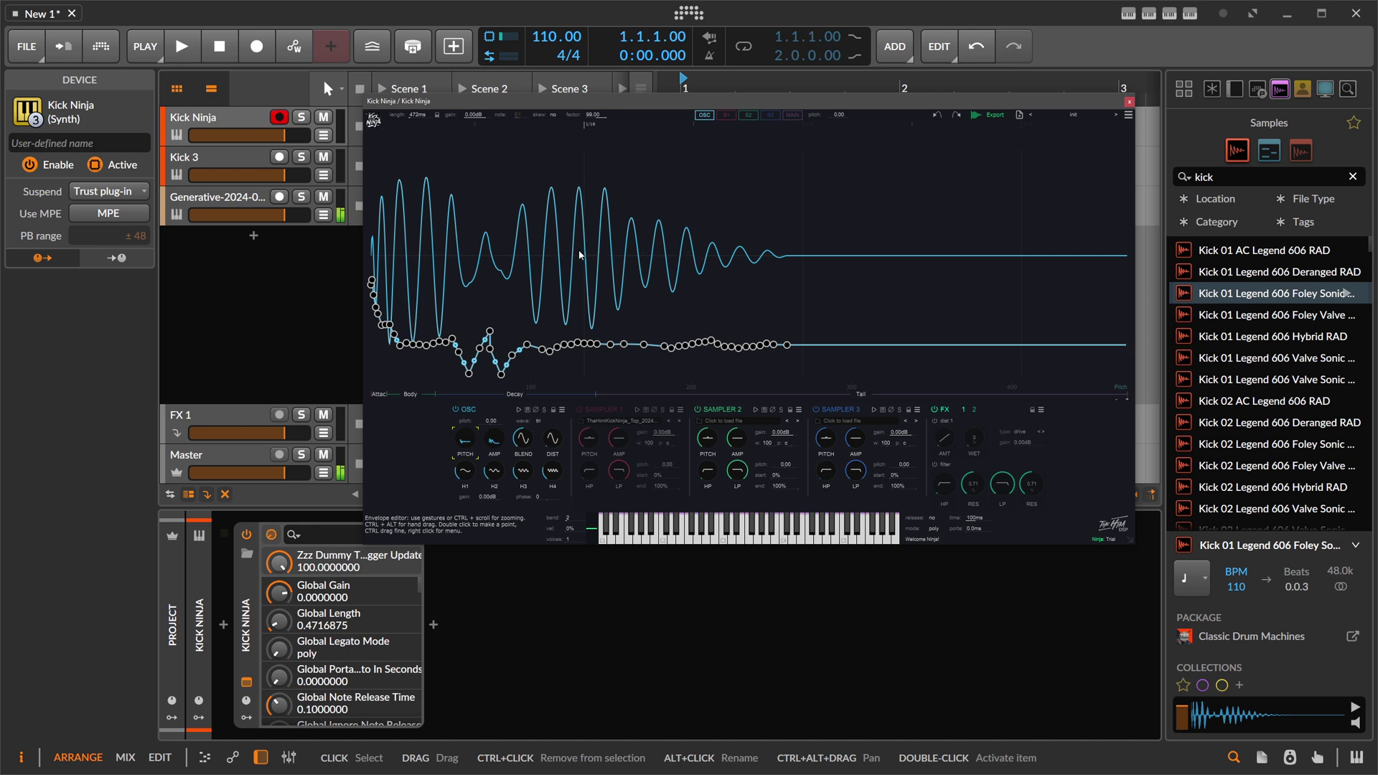
drag(490, 330, 788, 379)
key(Delete)
drag(592, 362, 572, 335)
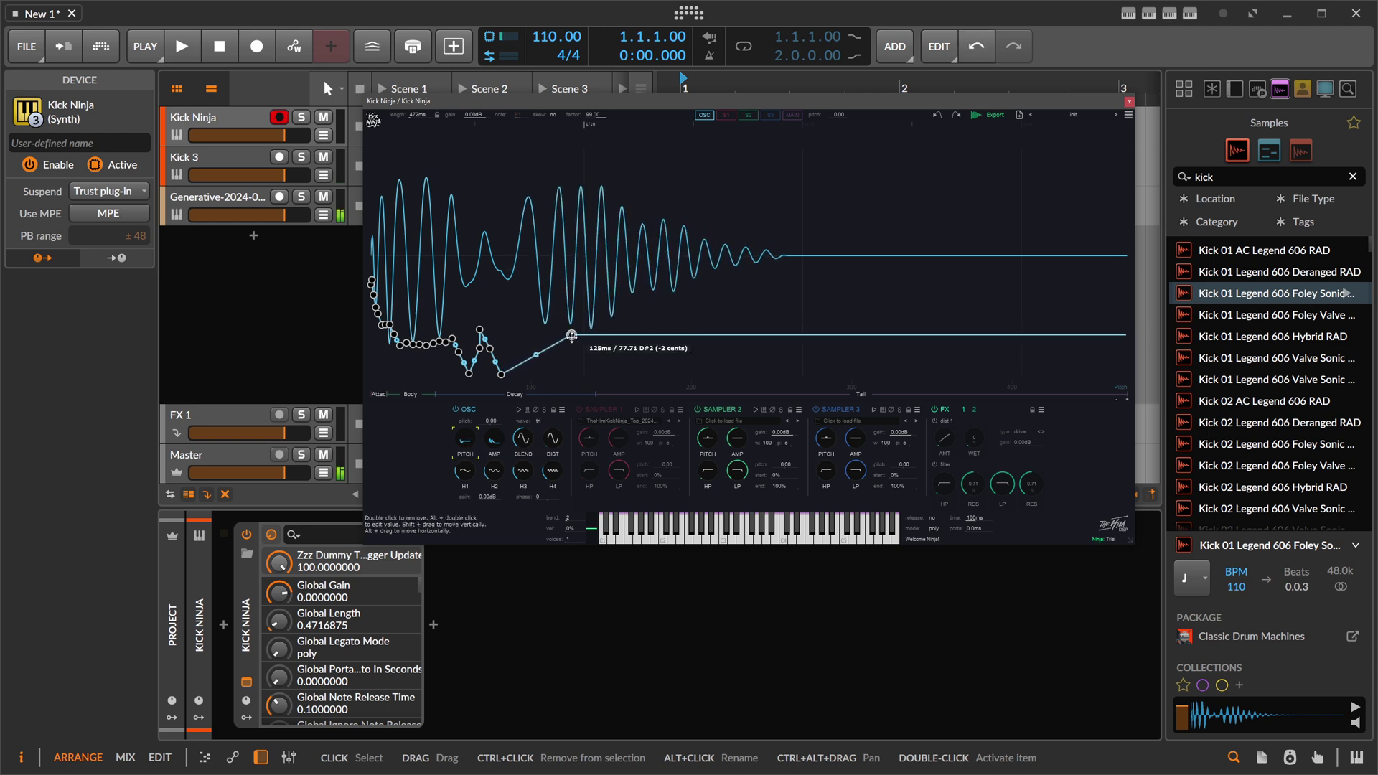
Phase-lock the pitch envelope's end point and raise the lowest pitch point
right_click(572, 335)
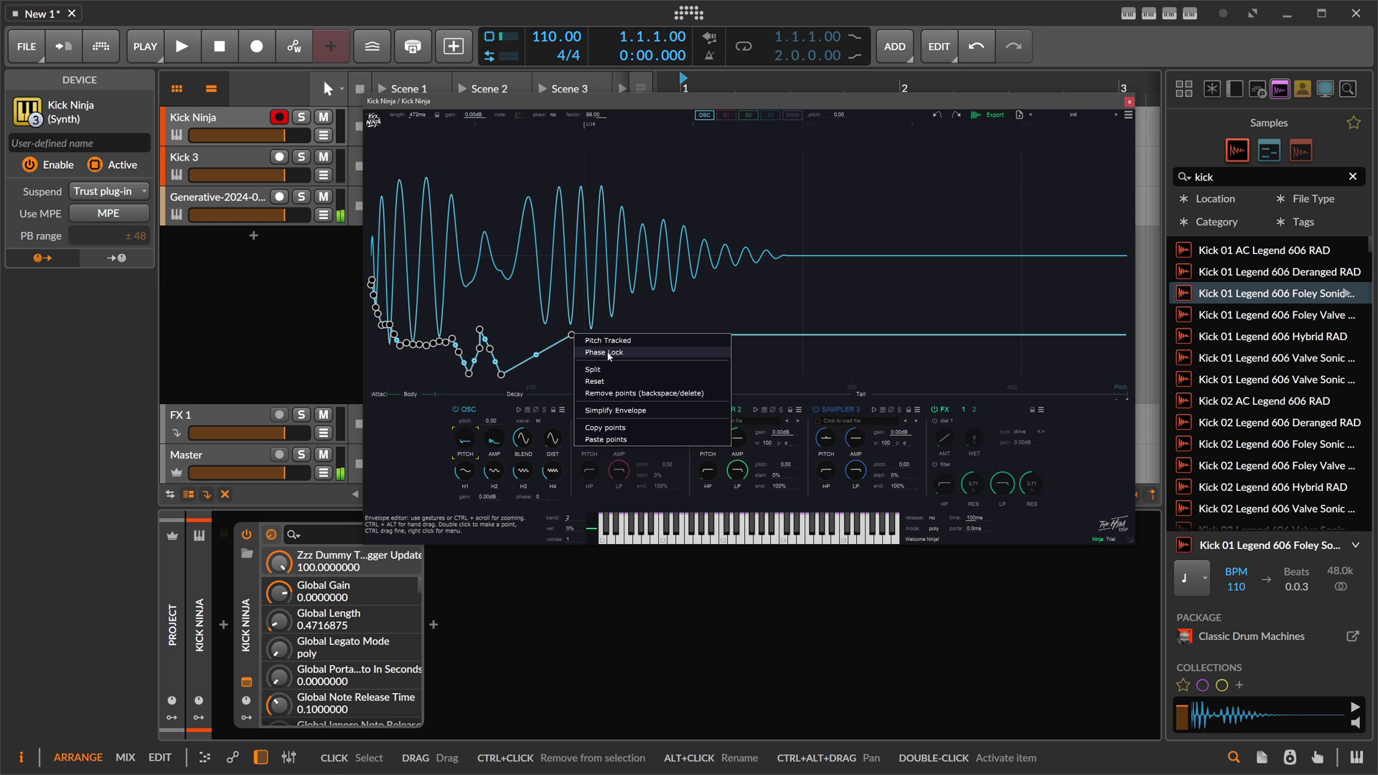
click(609, 353)
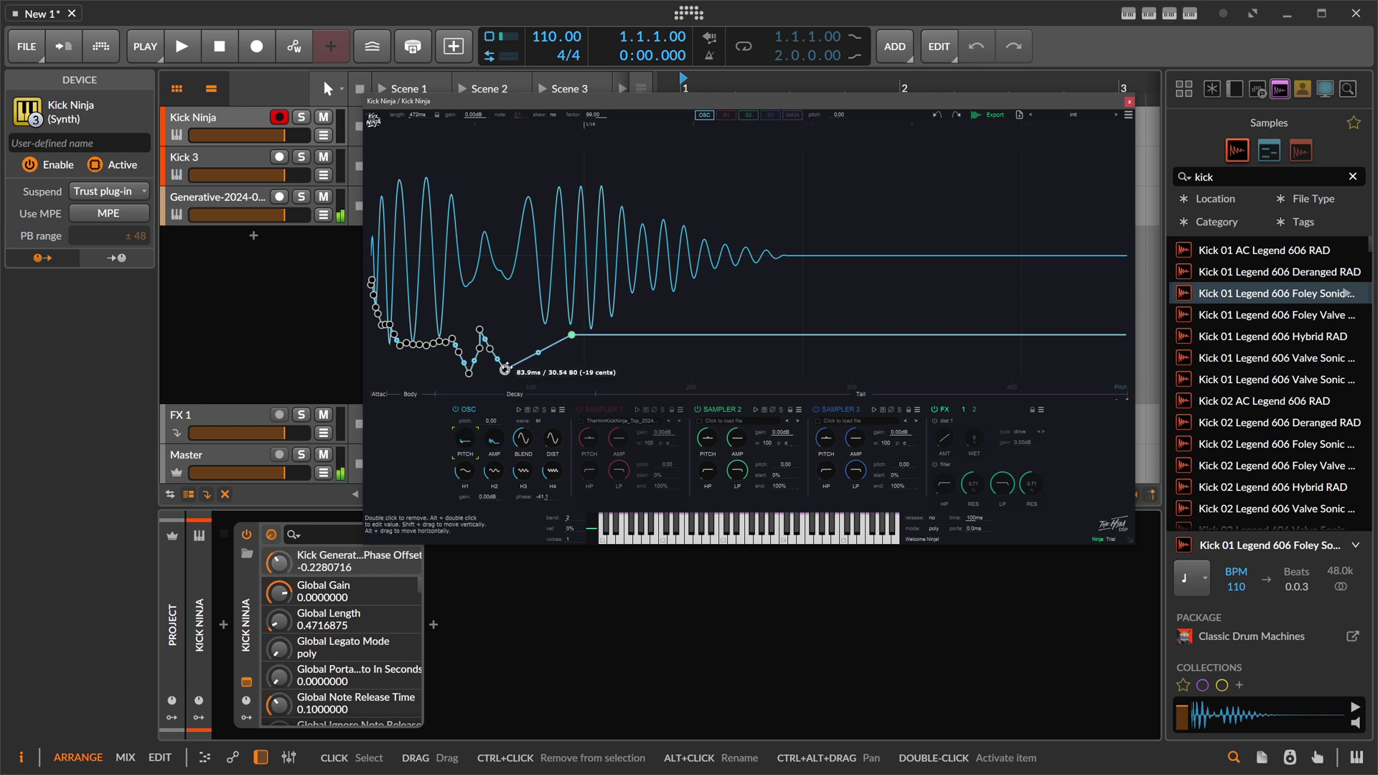
drag(501, 374, 526, 335)
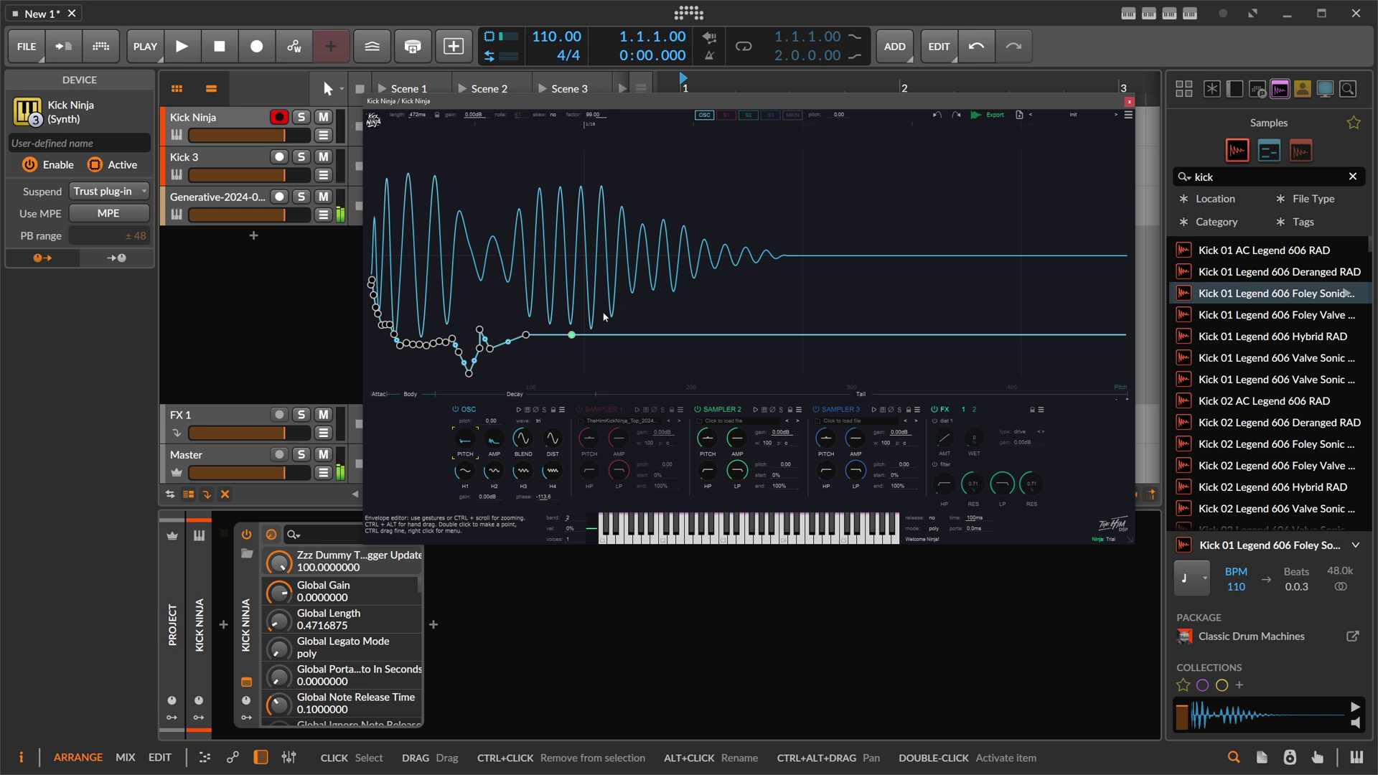
Set the raised pitch-envelope point to Pitch Tracked
right_click(528, 334)
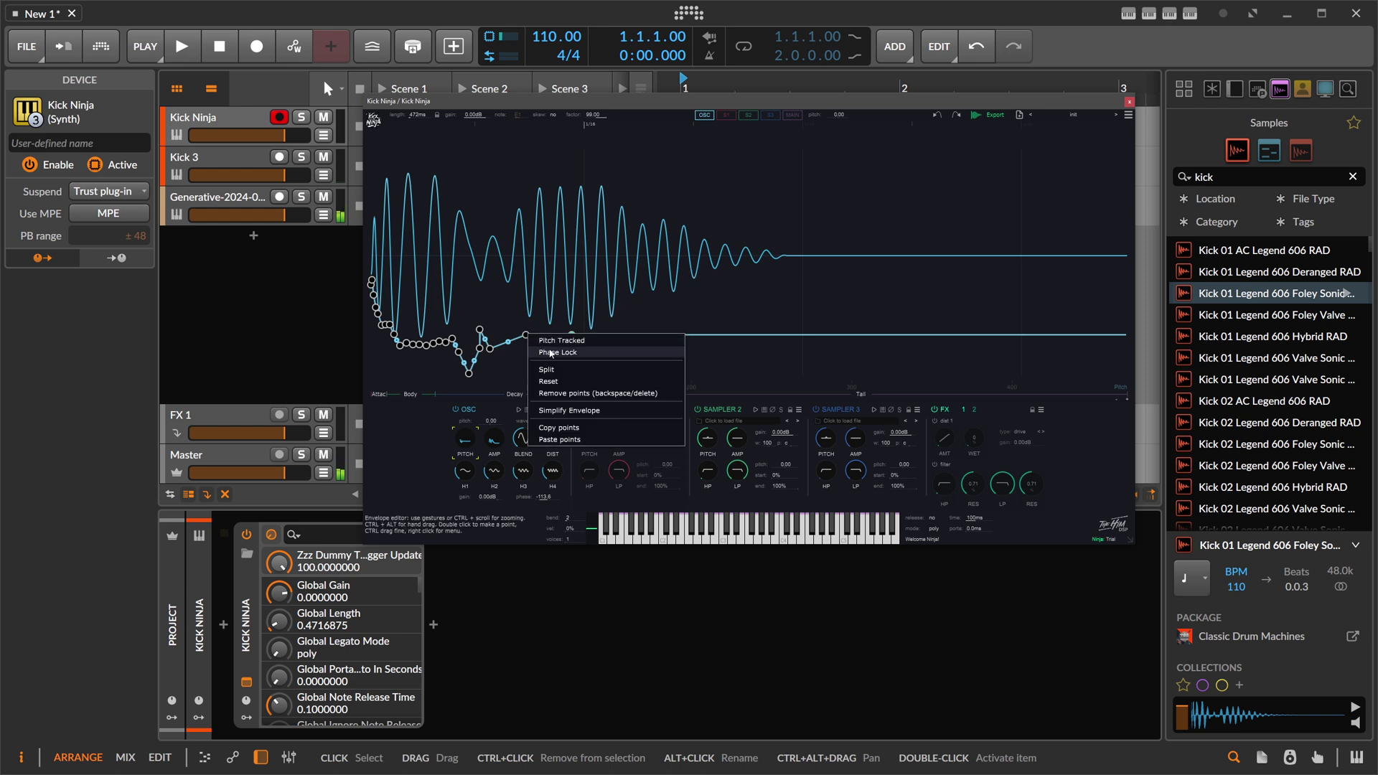
click(559, 343)
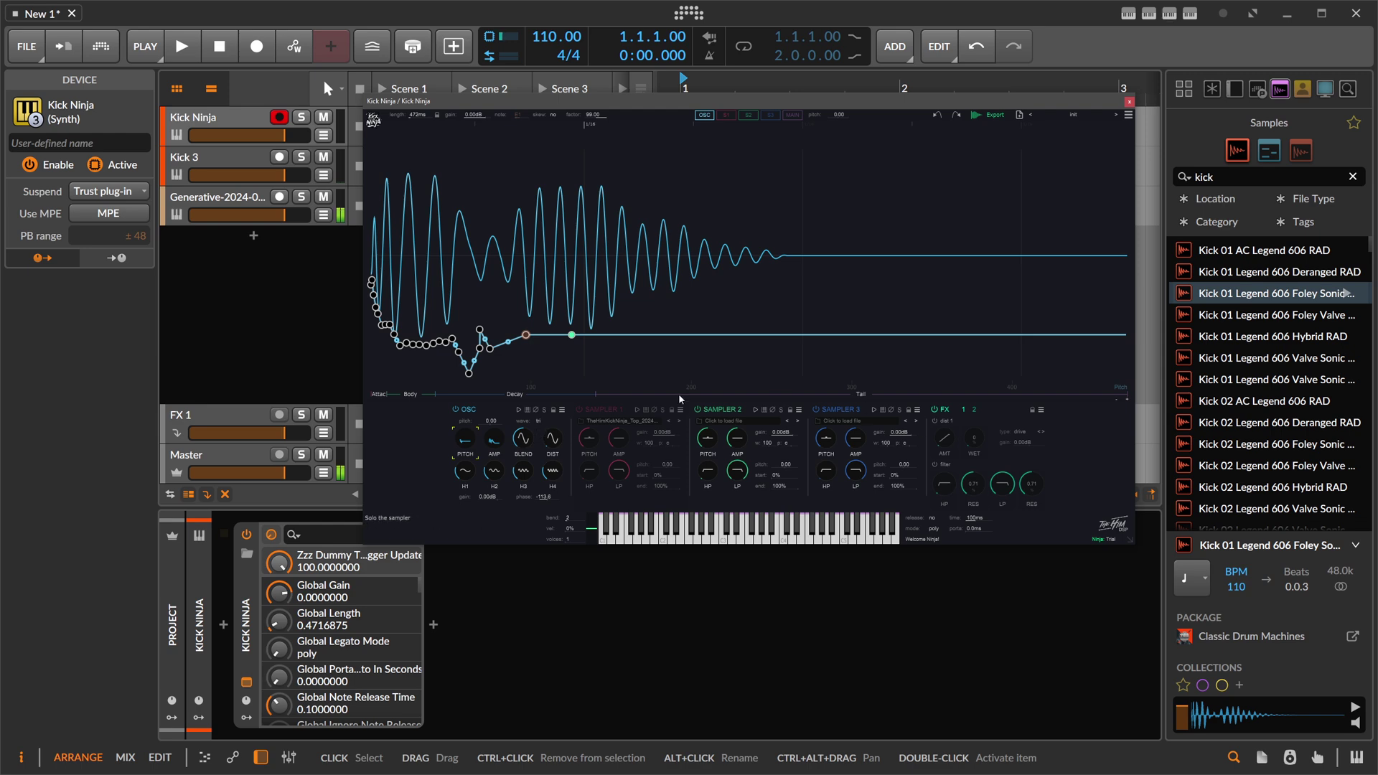
Add a Harmonic 4 envelope point and lower its tail, then view the distortion amount envelope
click(589, 442)
click(707, 440)
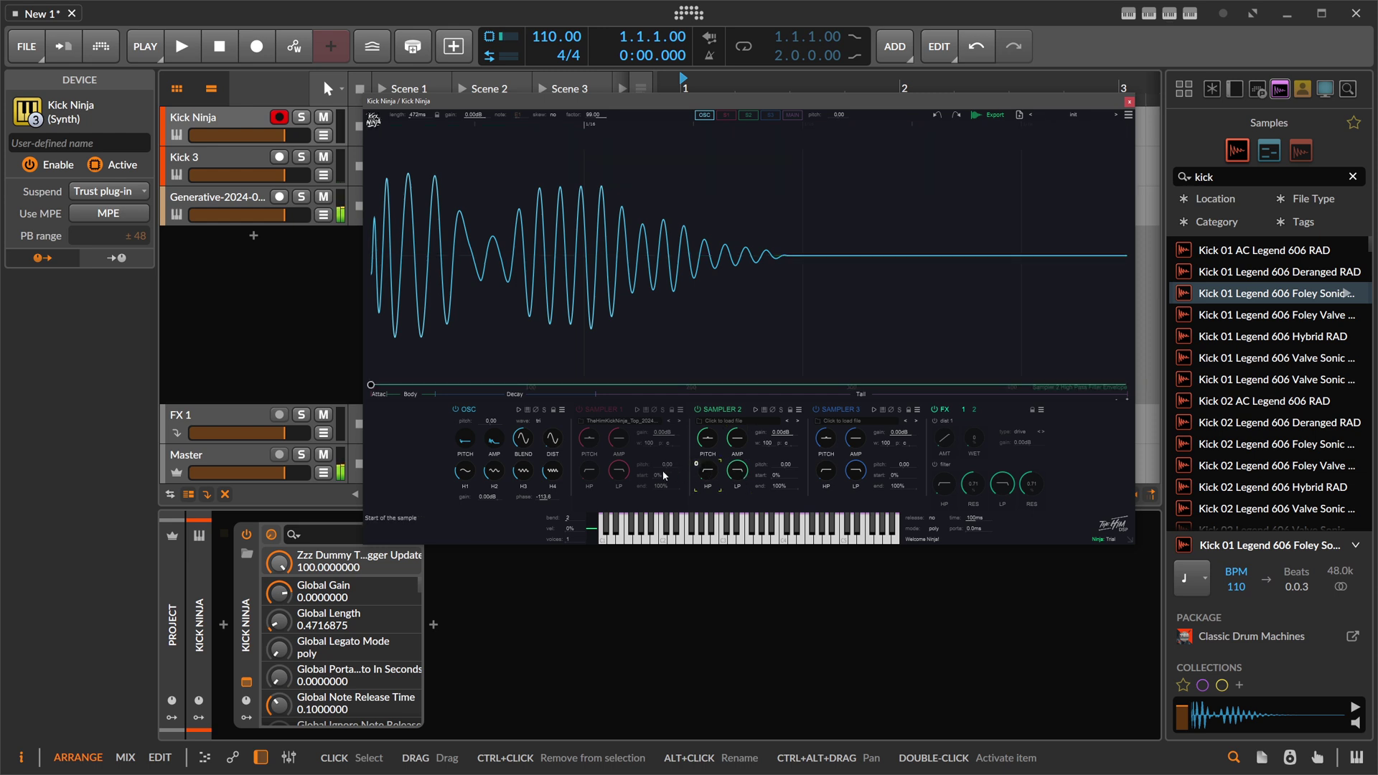
click(618, 471)
click(553, 471)
double_click(444, 321)
drag(444, 323, 547, 282)
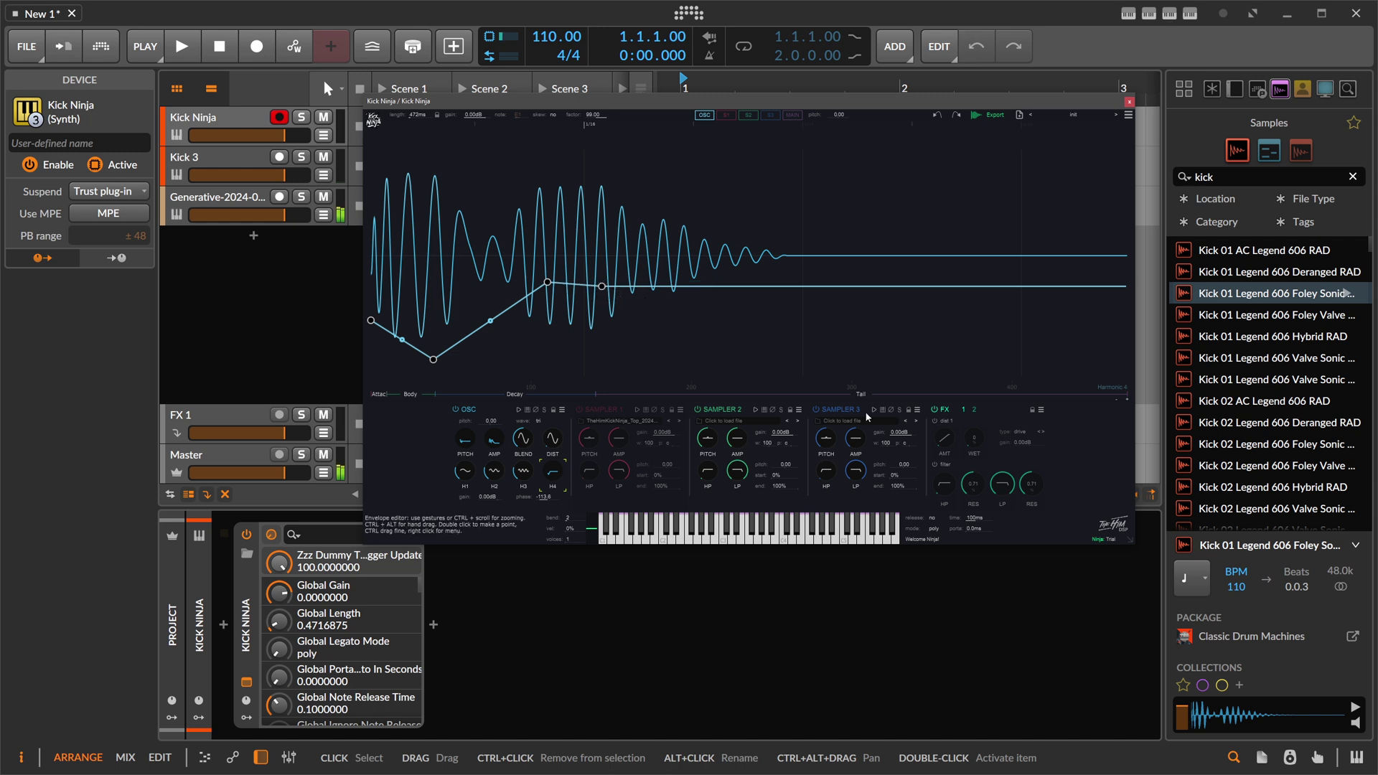
click(1007, 486)
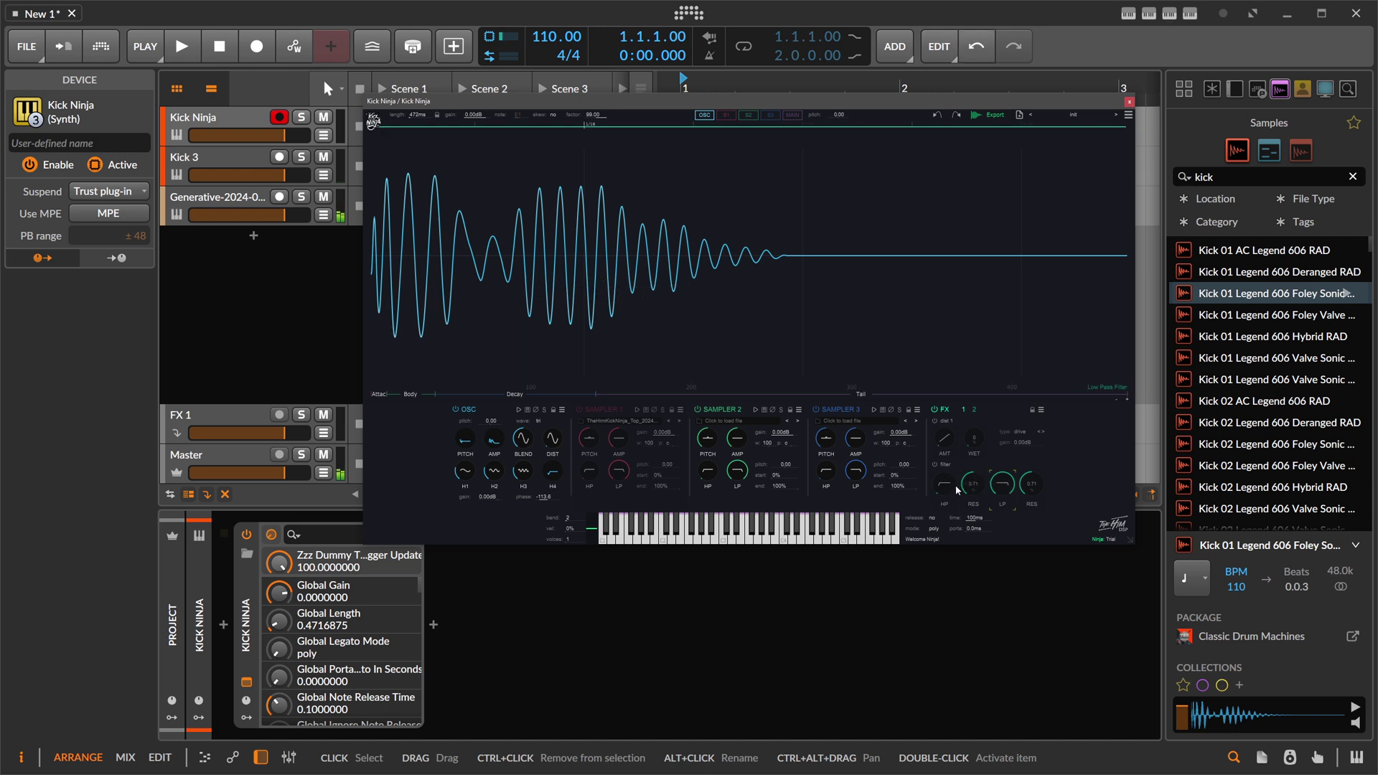
click(947, 443)
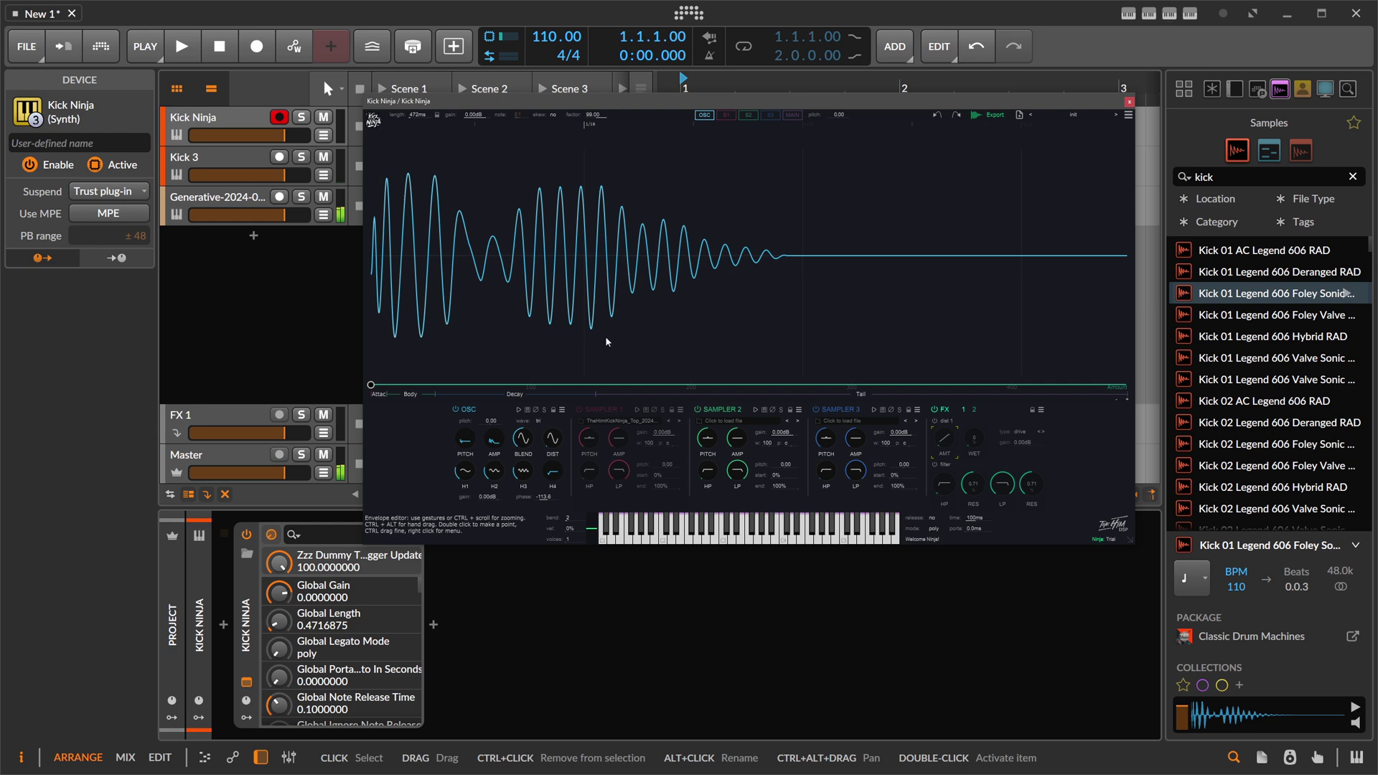
Move and enlarge the Kick Ninja window, set GUI Scale to x1.3, then close it
drag(527, 101, 545, 143)
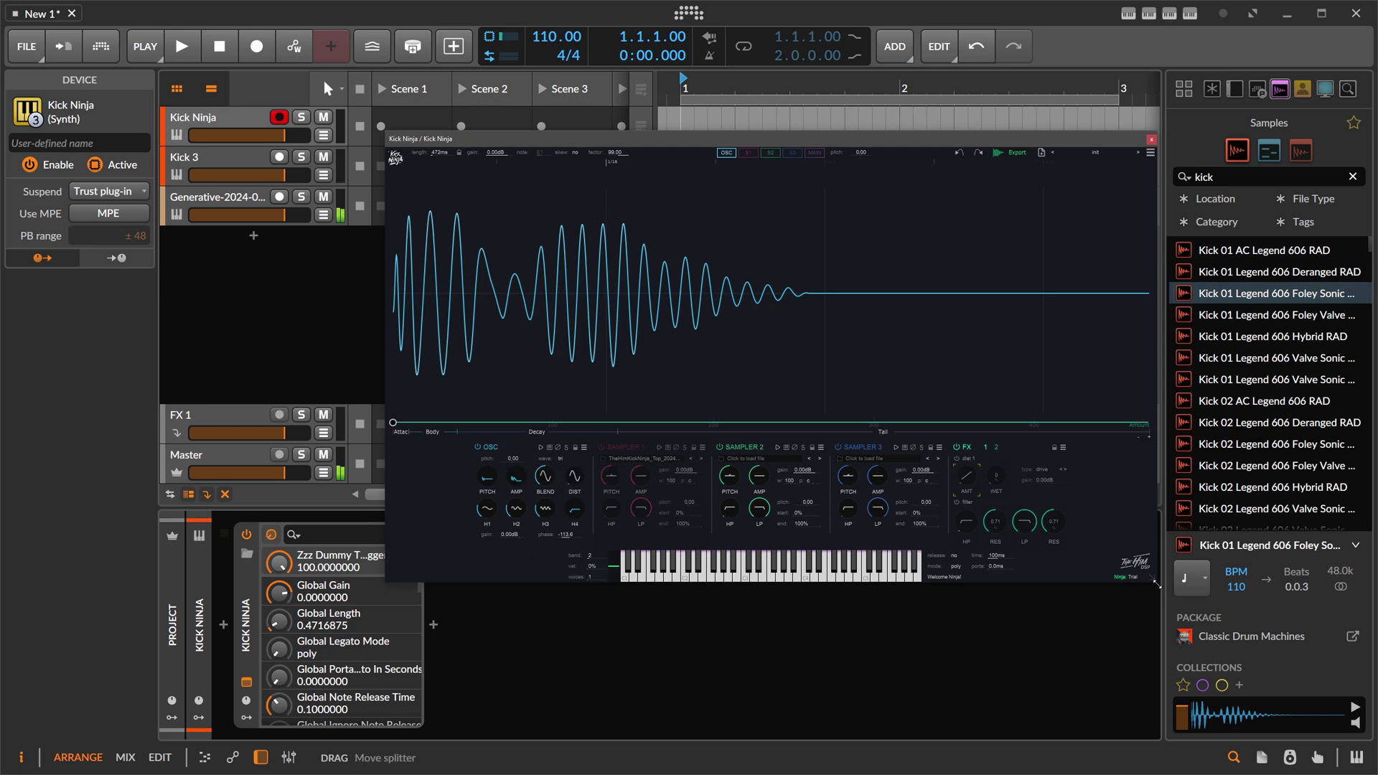
drag(1173, 585, 1260, 669)
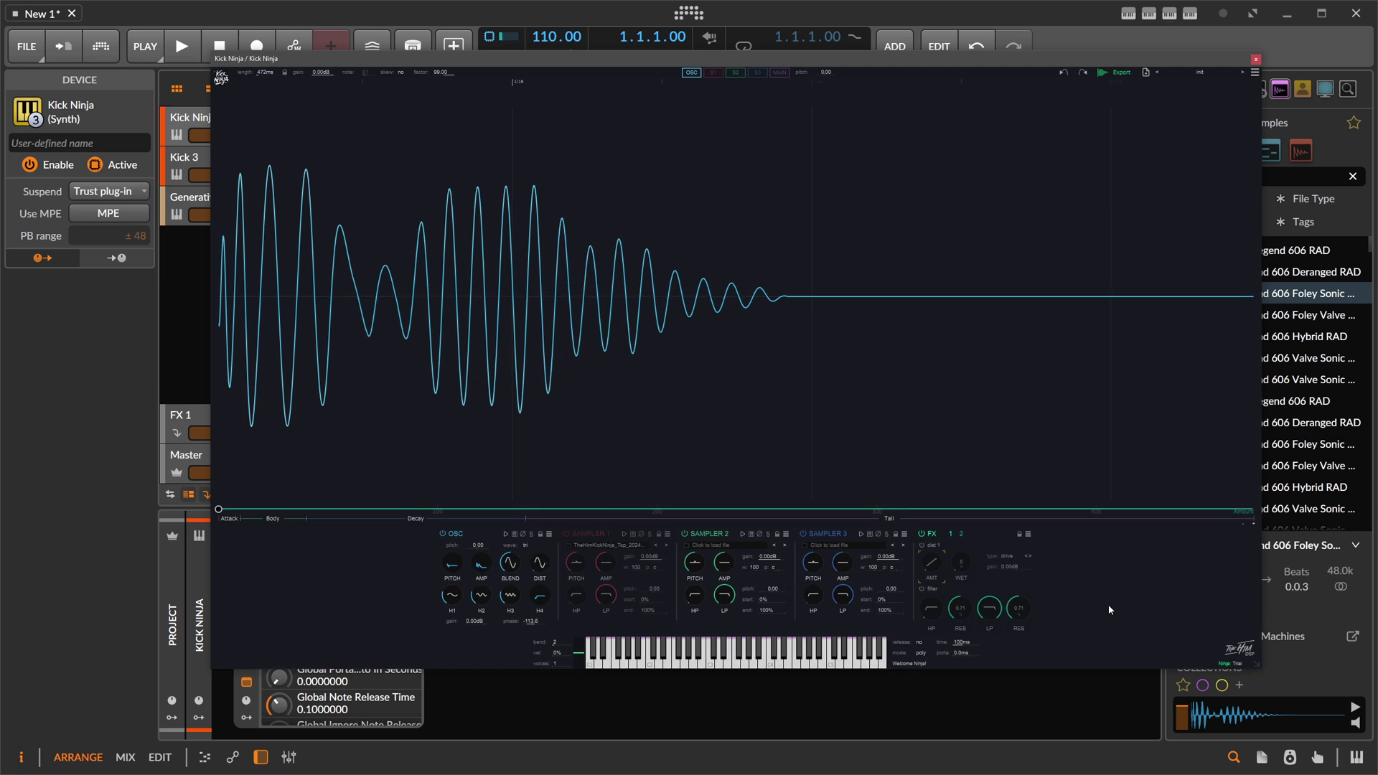
click(1255, 72)
mouse_move(1199, 119)
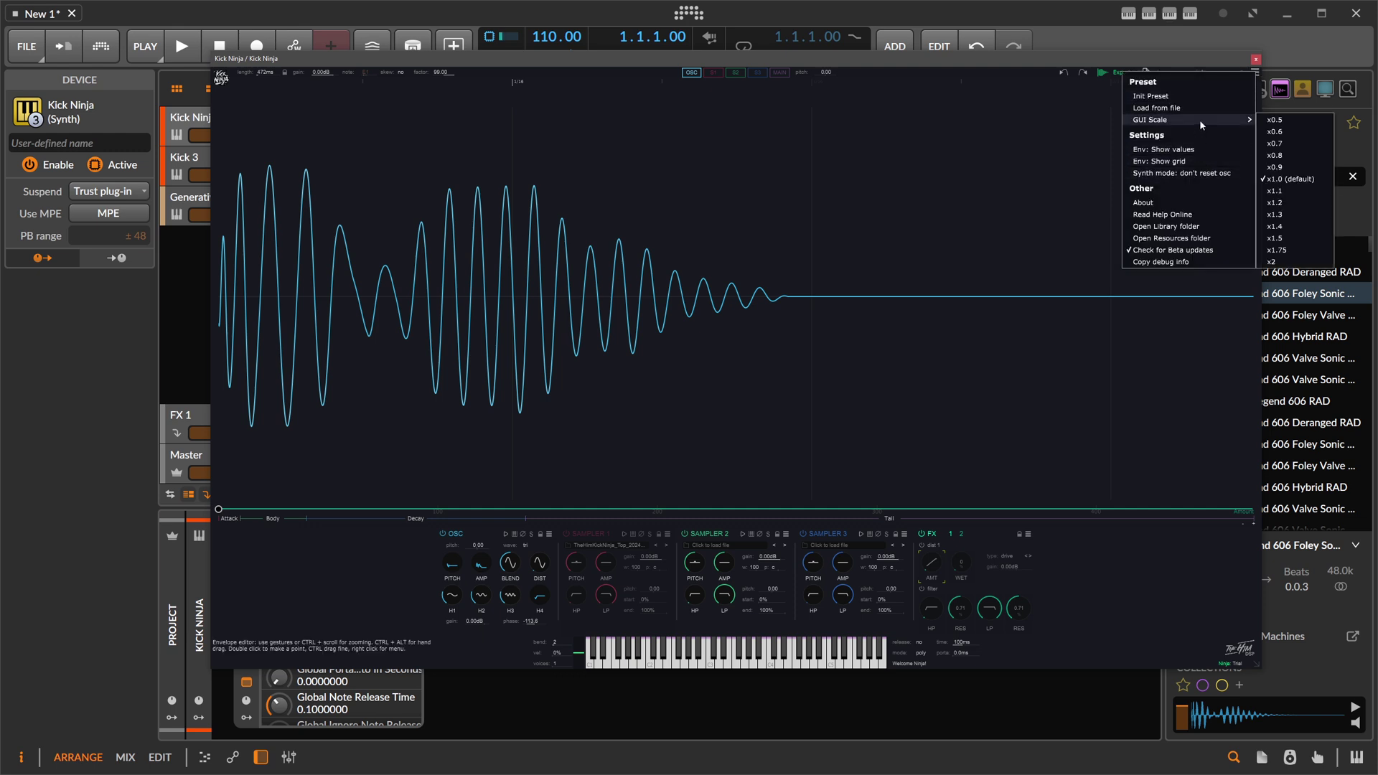
click(1281, 216)
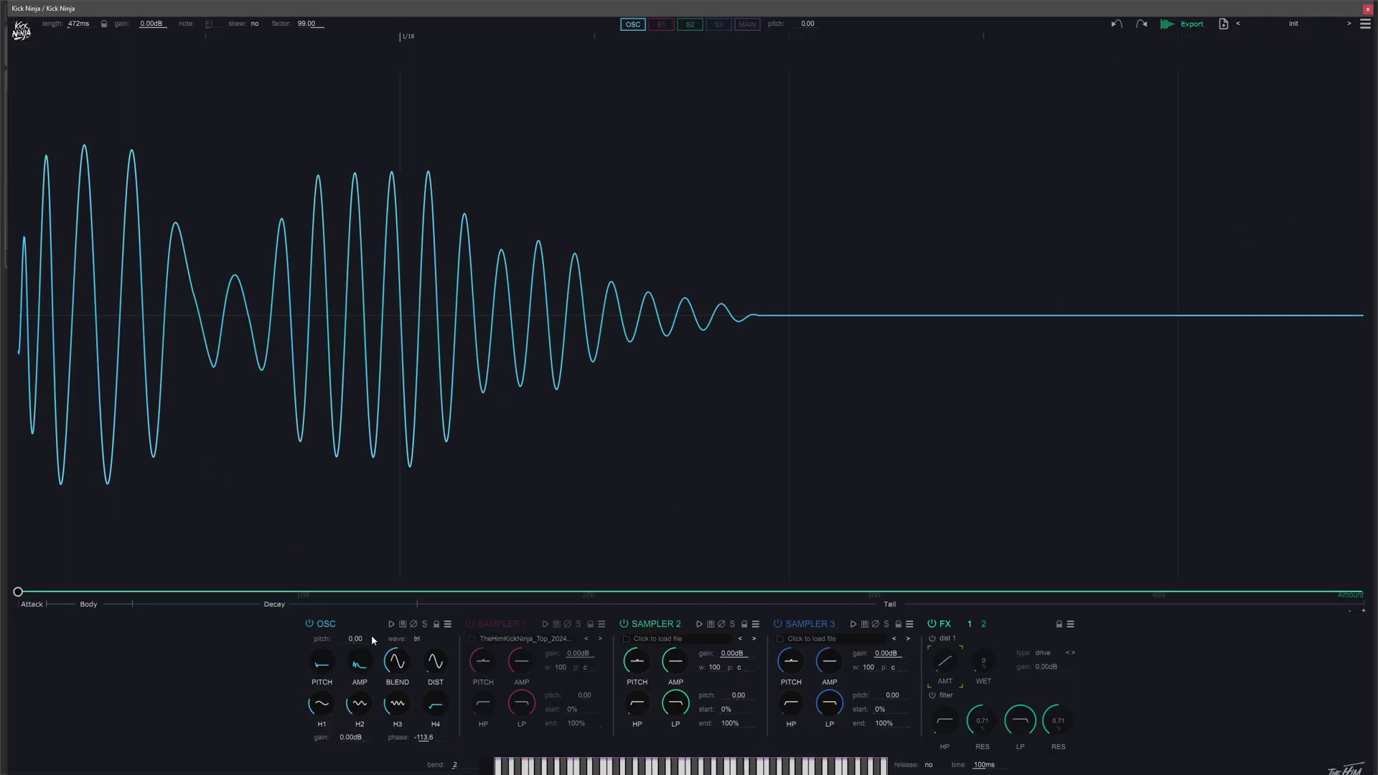
click(1364, 10)
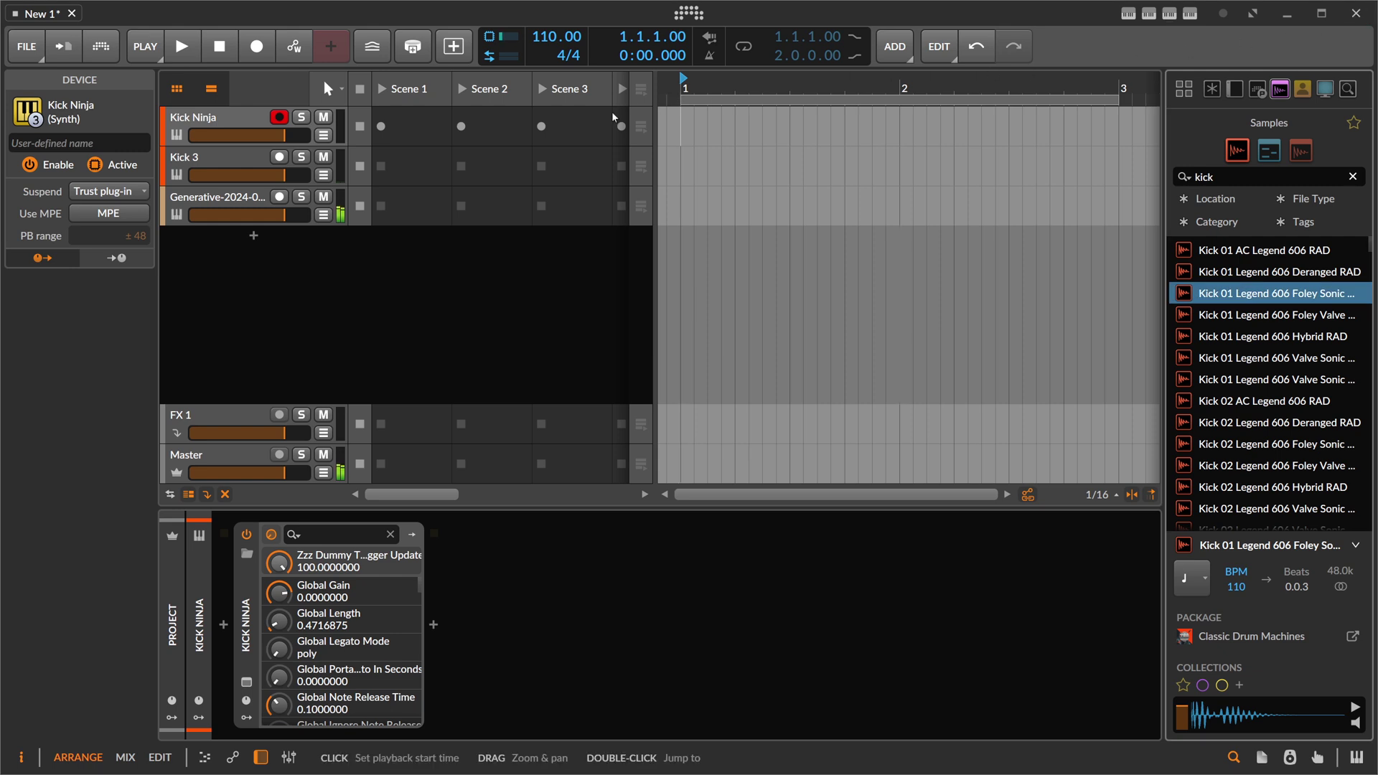
Disarm Kick Ninja, arm the Kick 3 track, and open the Kick 3 plugin window
click(237, 122)
click(279, 117)
click(230, 164)
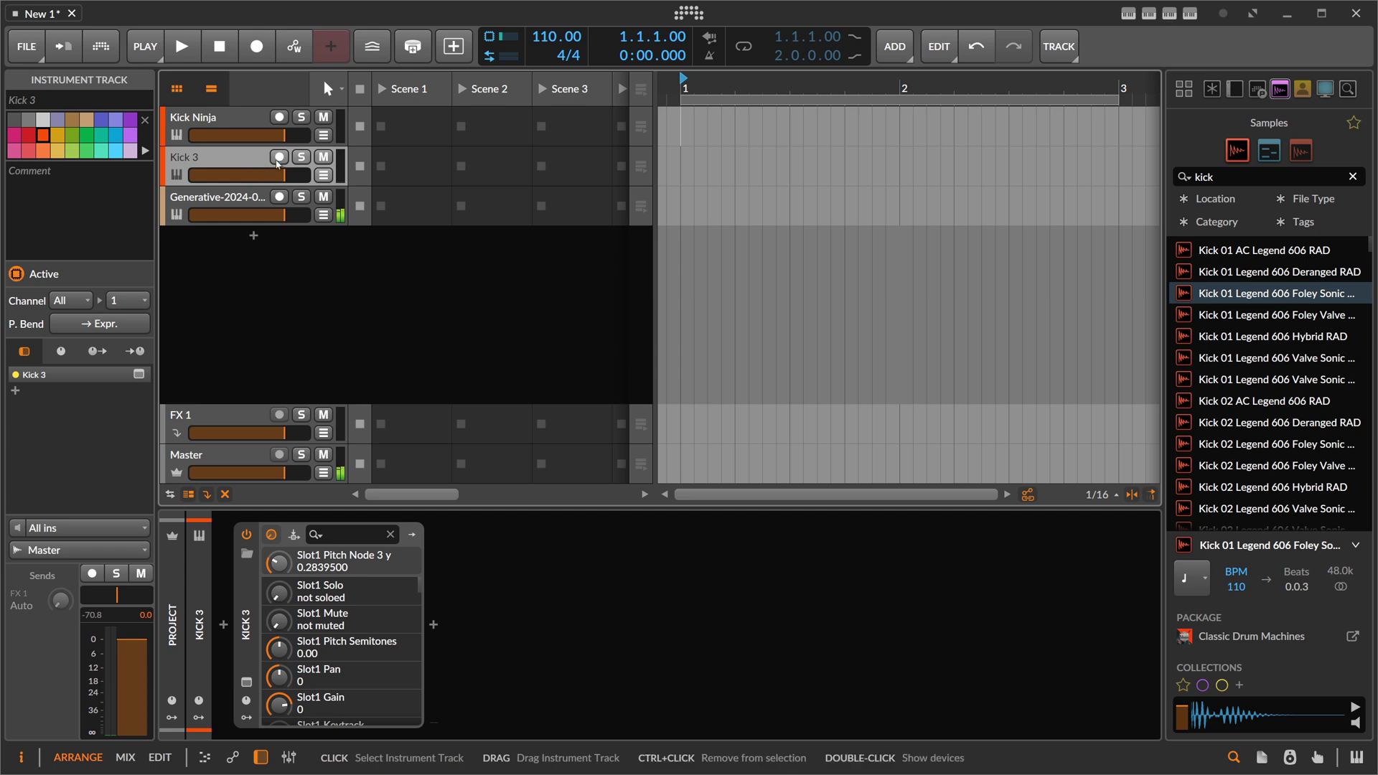
click(247, 682)
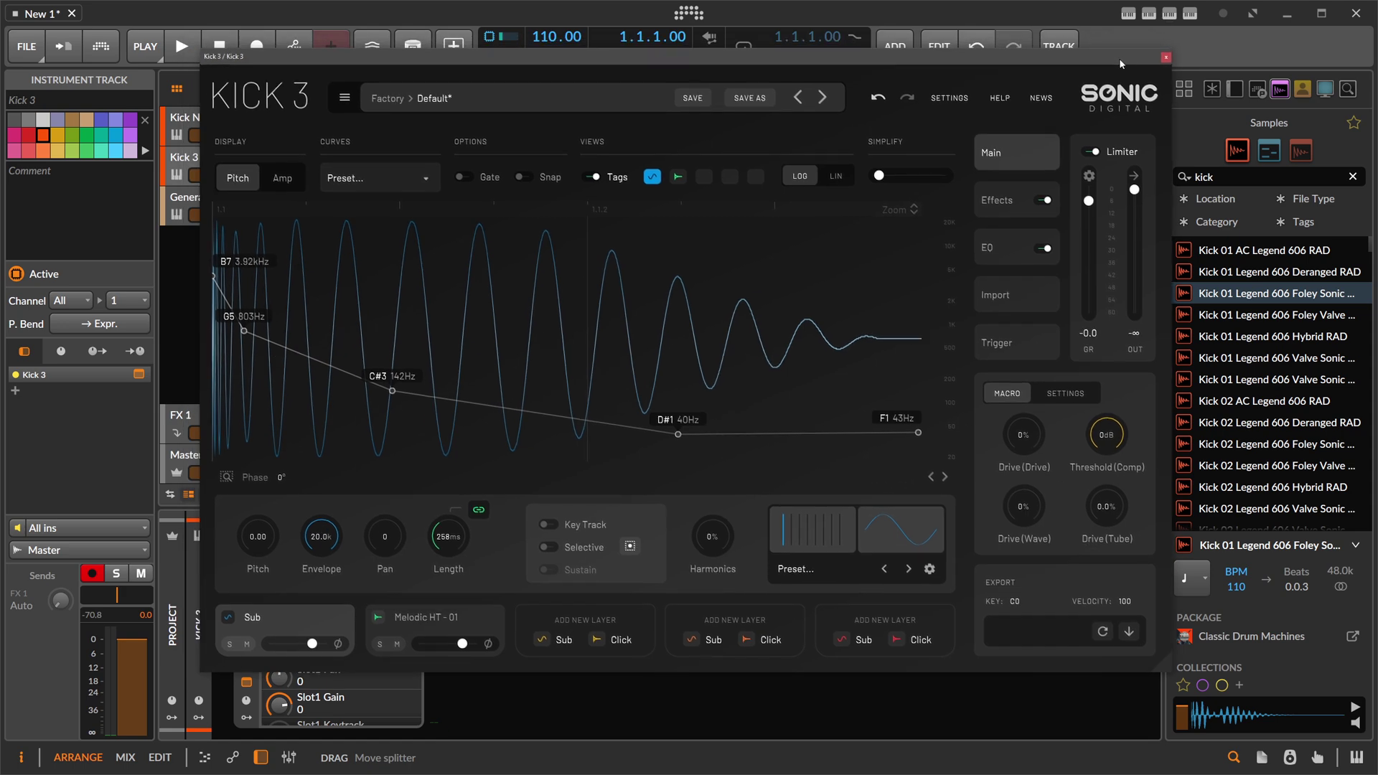
click(1168, 57)
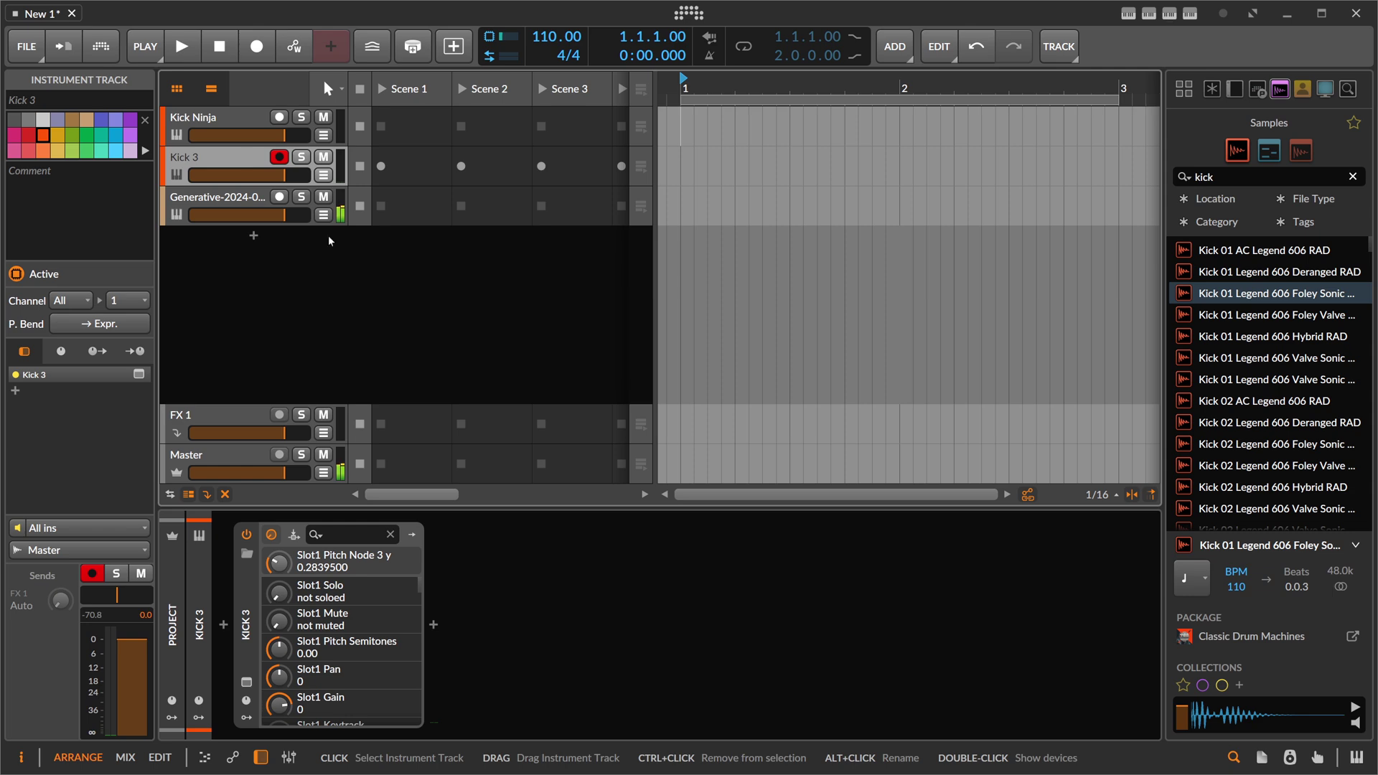
click(247, 682)
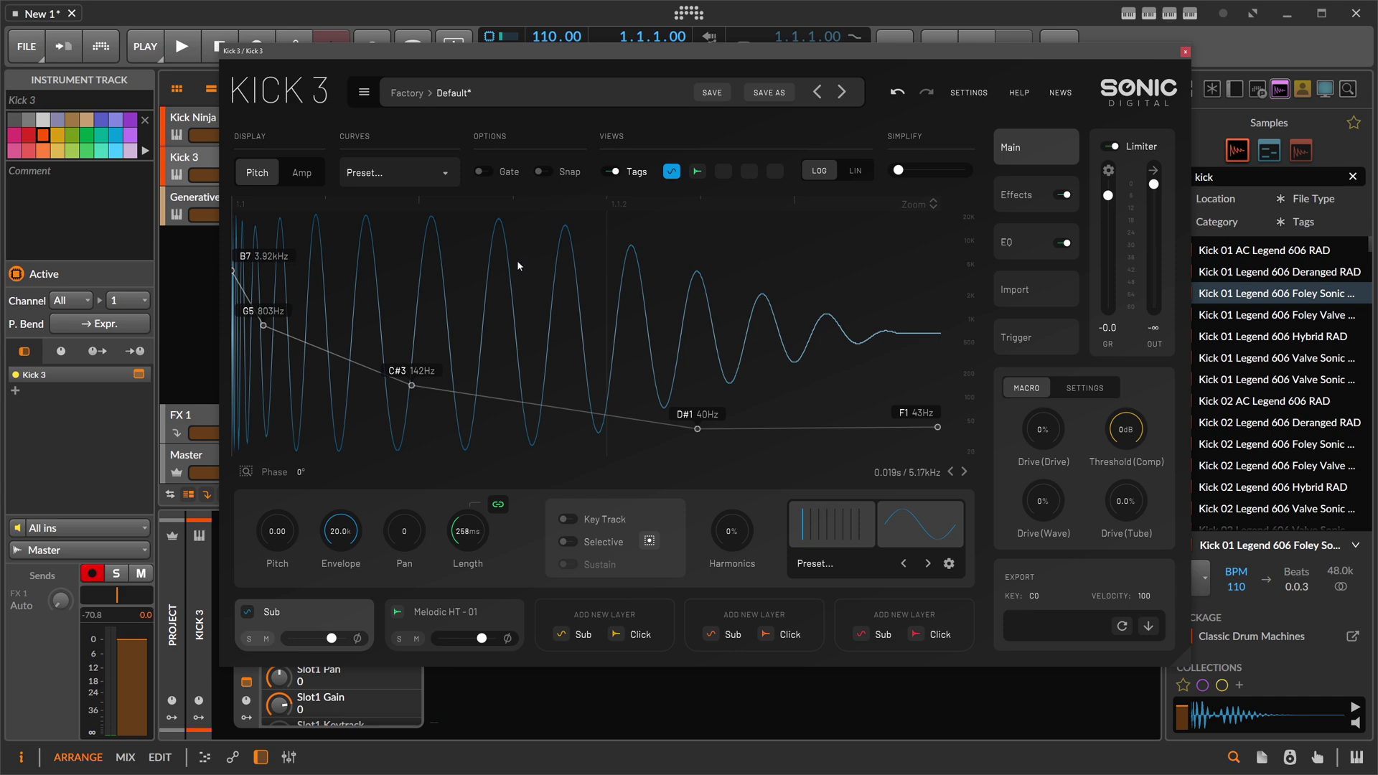
click(1015, 195)
click(1017, 243)
click(1016, 337)
click(1018, 290)
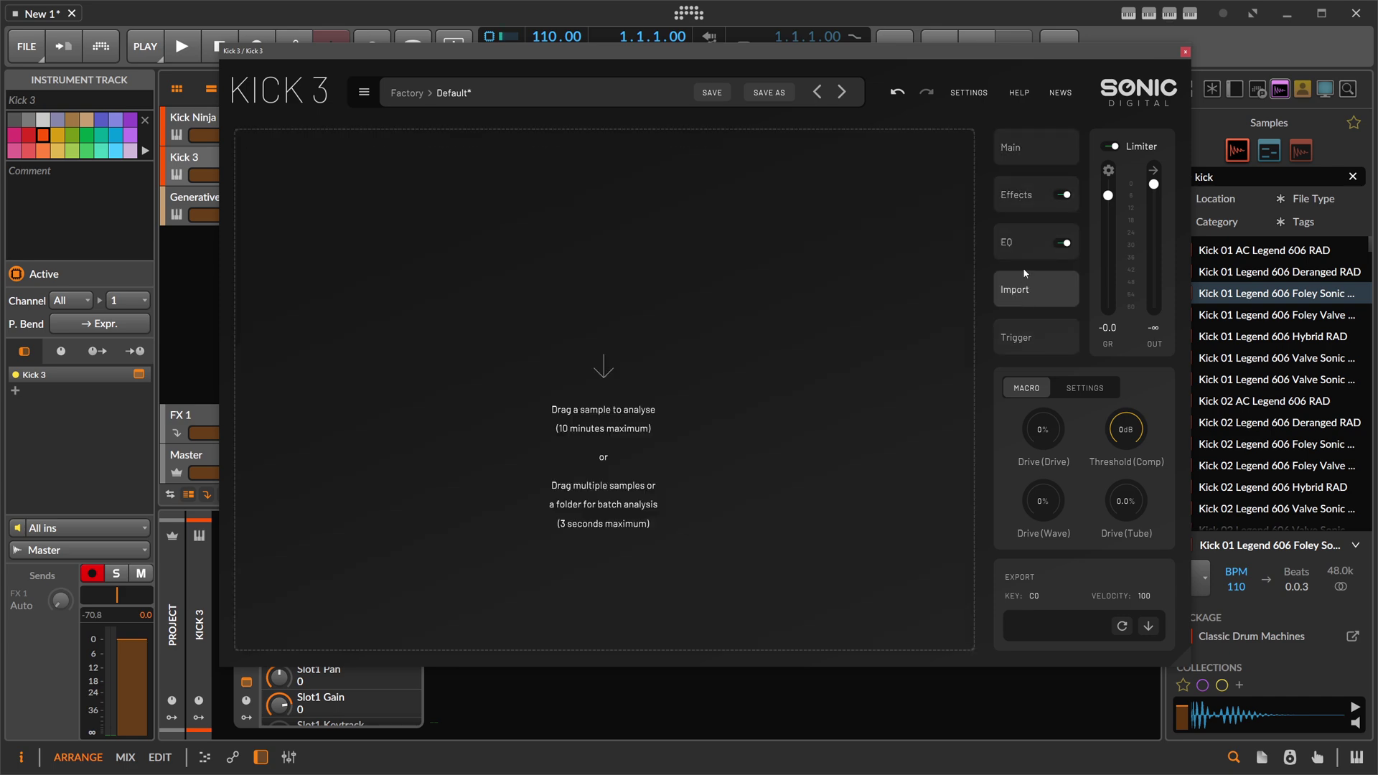
click(1016, 194)
click(1019, 147)
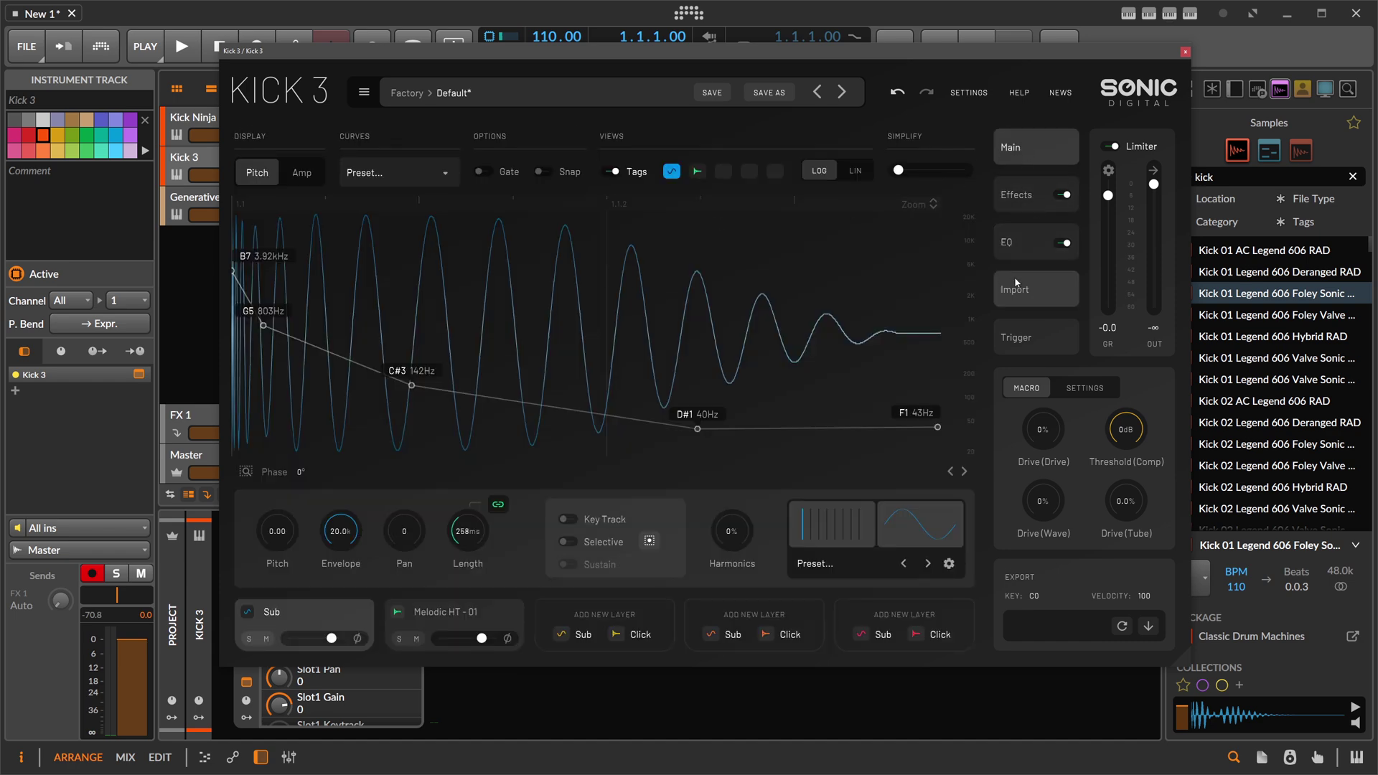
click(1016, 337)
click(1021, 251)
click(1018, 197)
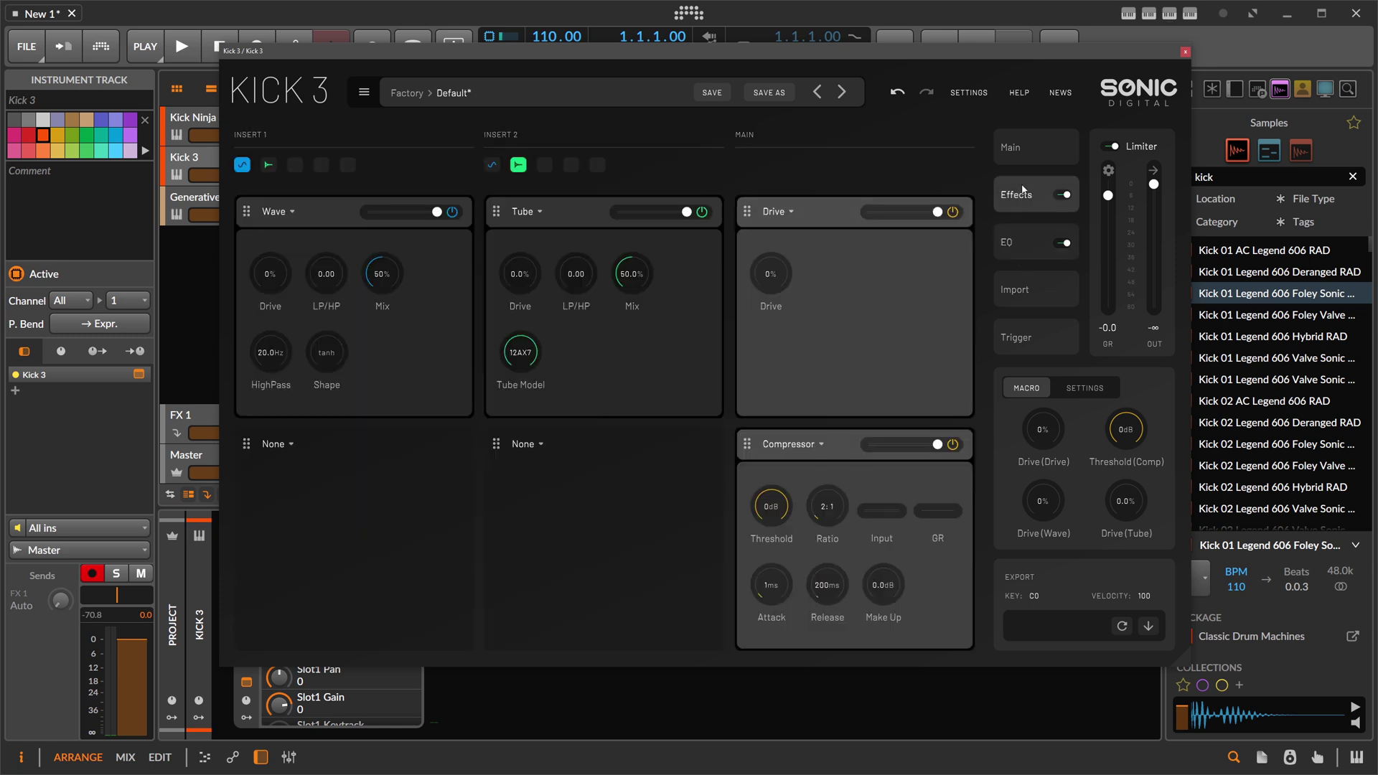
click(998, 157)
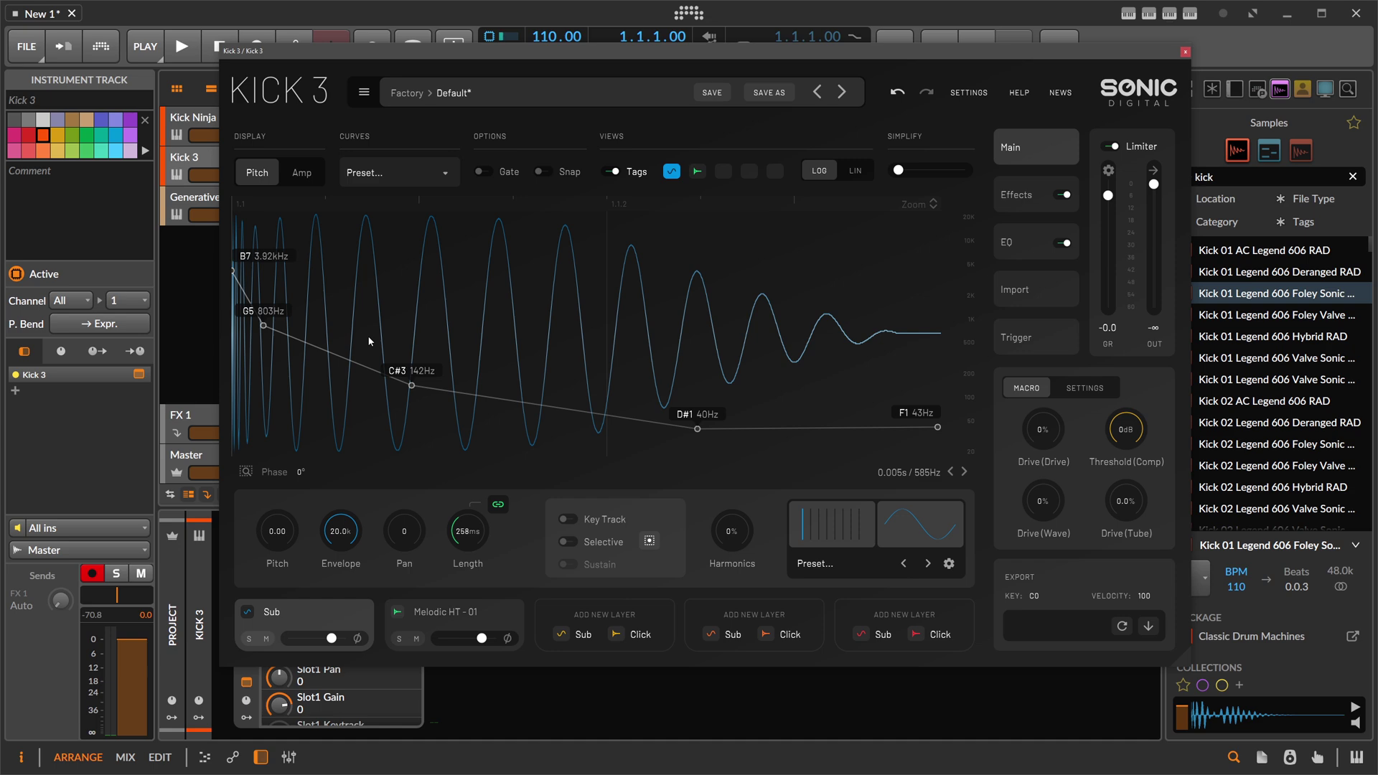
Move Kick 3's middle pitch nodes earlier and lower, to C#2 71 Hz and C1 33 Hz
drag(697, 432, 552, 446)
drag(417, 392, 386, 398)
mouse_move(553, 449)
mouse_down()
mouse_move(547, 426)
mouse_move(523, 427)
mouse_move(555, 437)
mouse_up()
drag(381, 394, 353, 410)
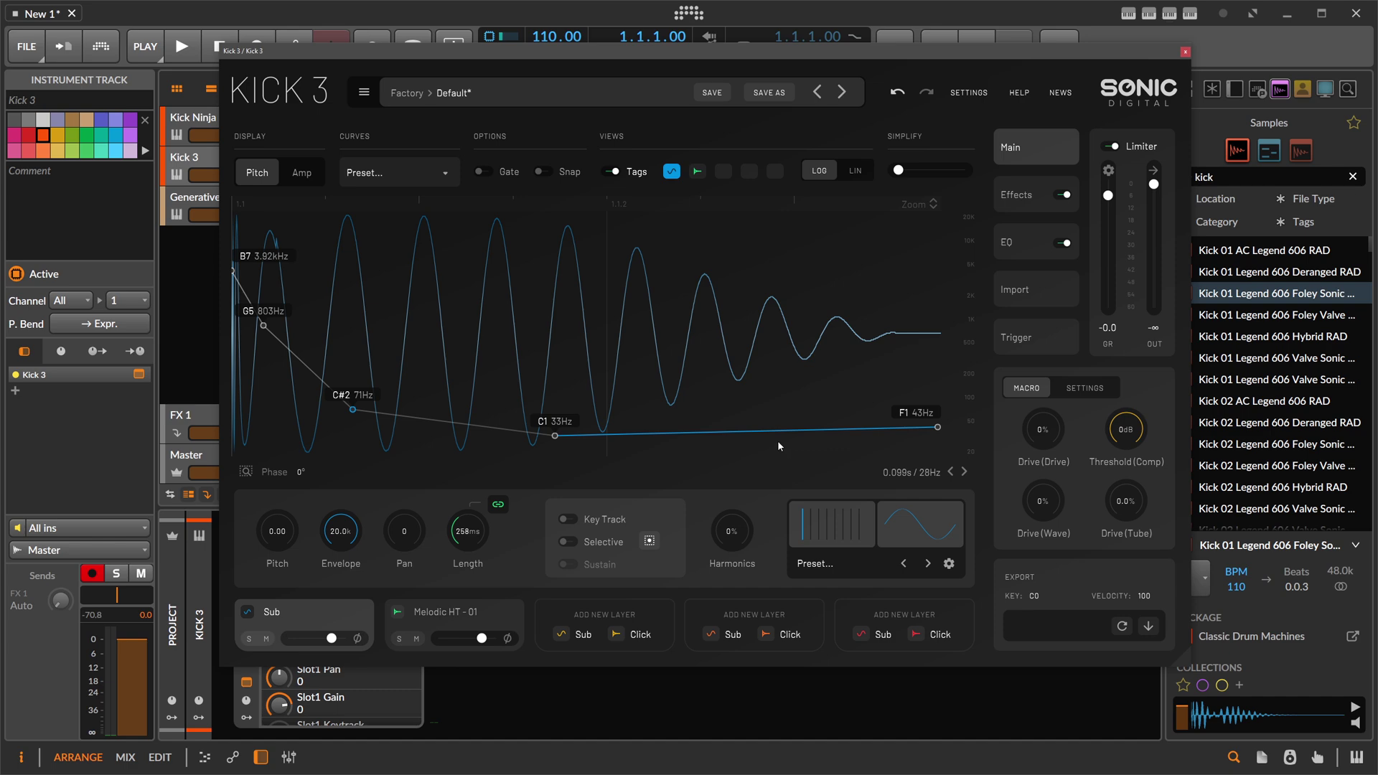
Open and enlarge noteGRABBER on the Generative track, then lower its Out level to about -7.8 dB
click(1185, 52)
click(214, 206)
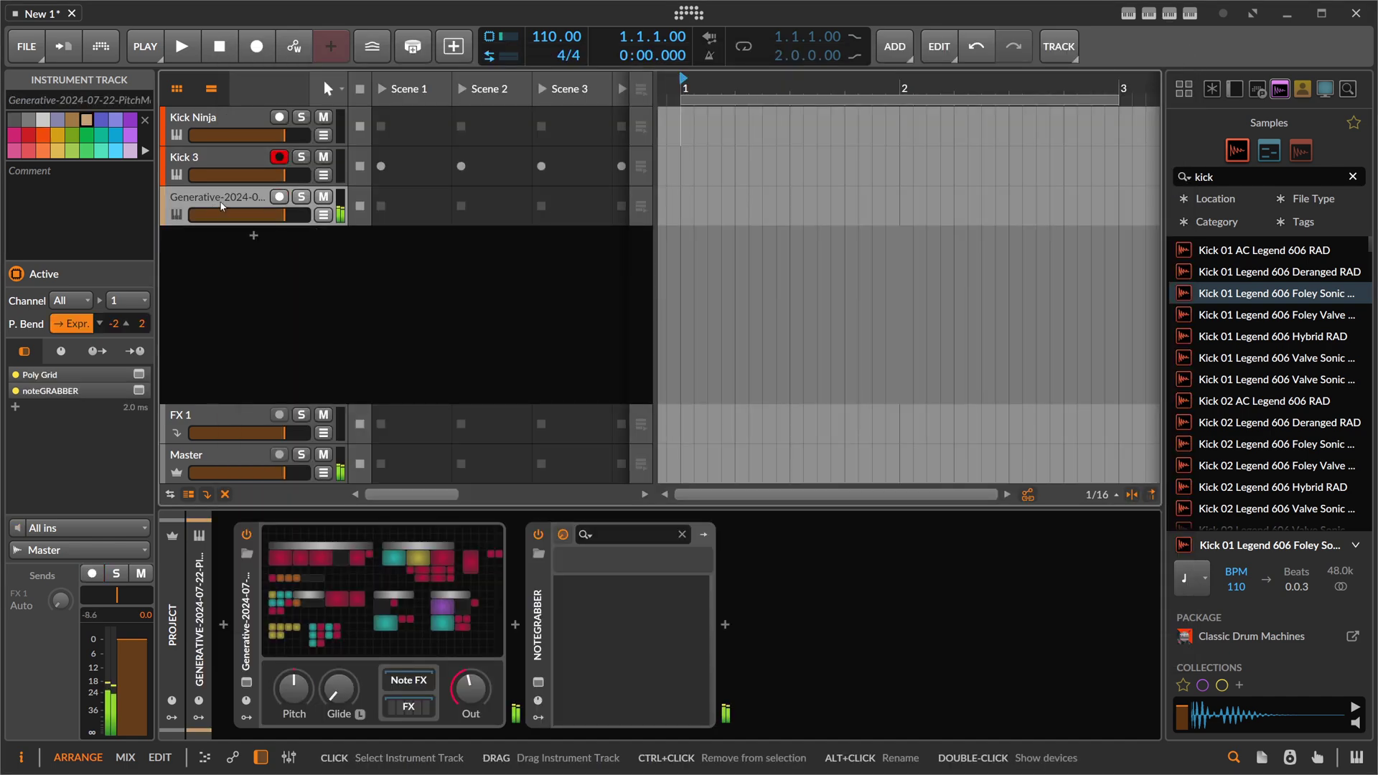
click(538, 682)
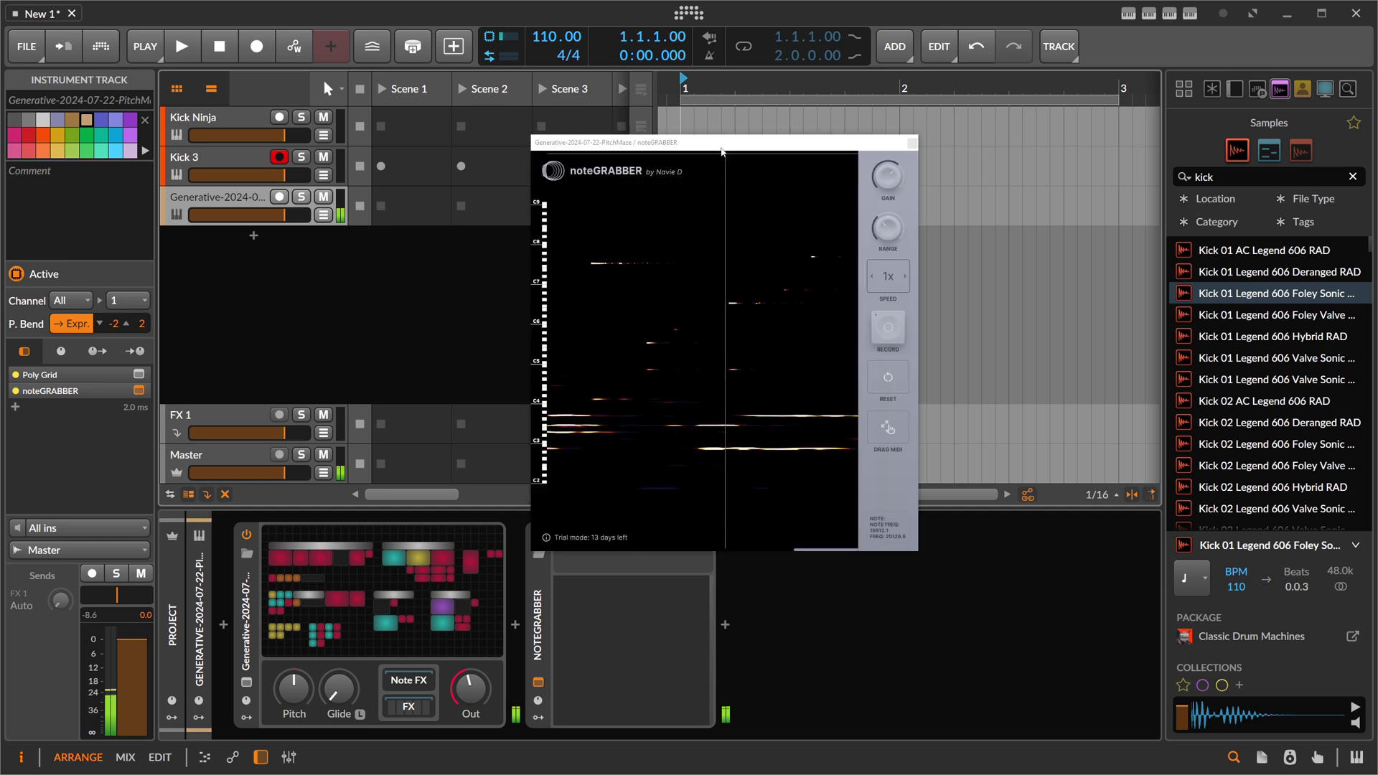
drag(684, 142, 611, 89)
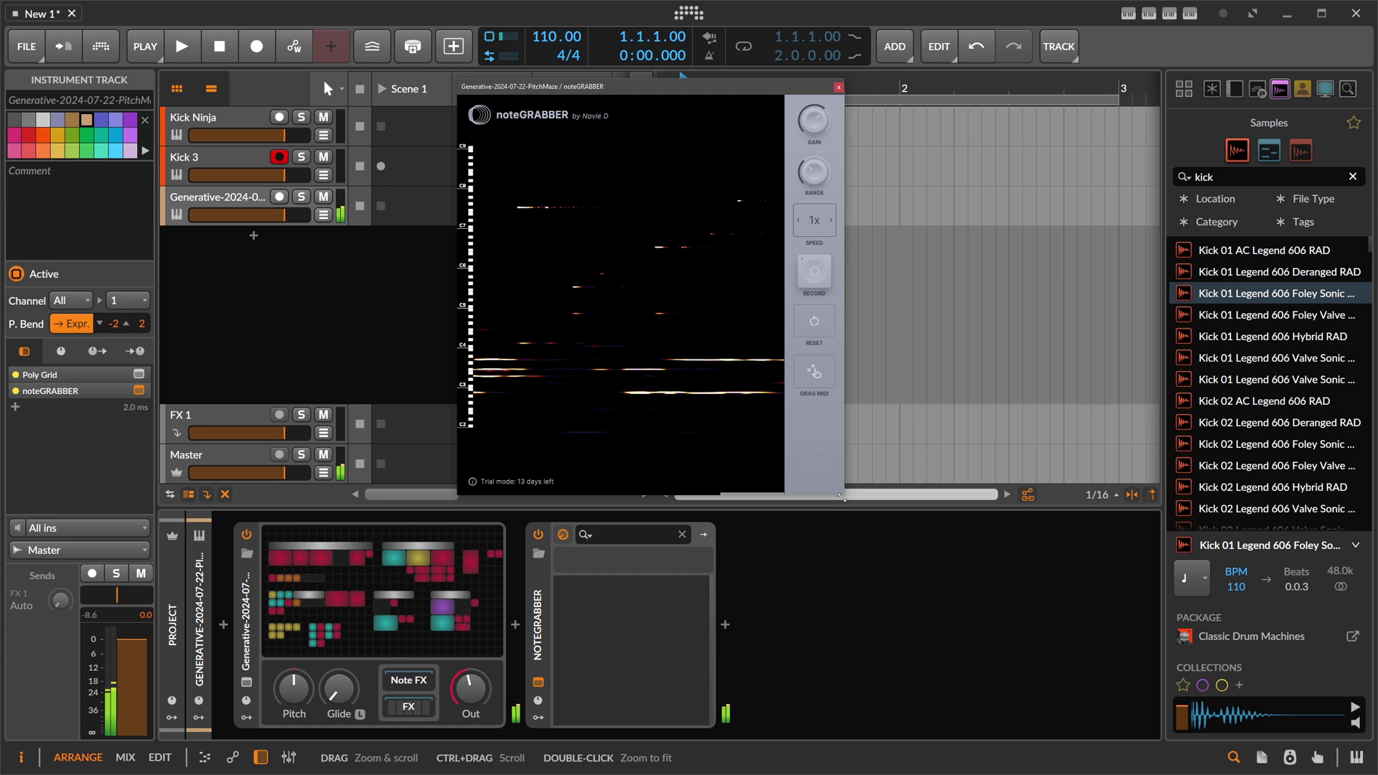
drag(890, 495, 1012, 505)
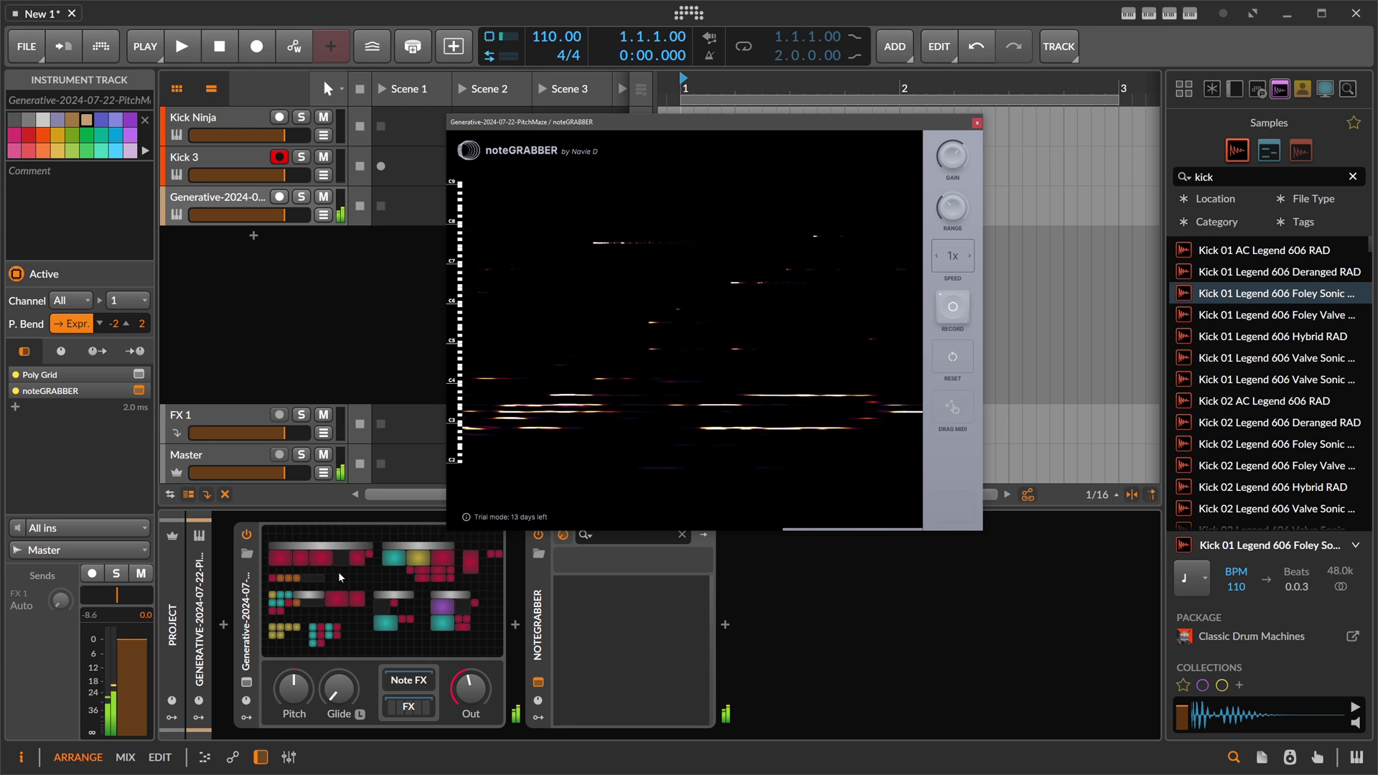
drag(470, 687, 471, 690)
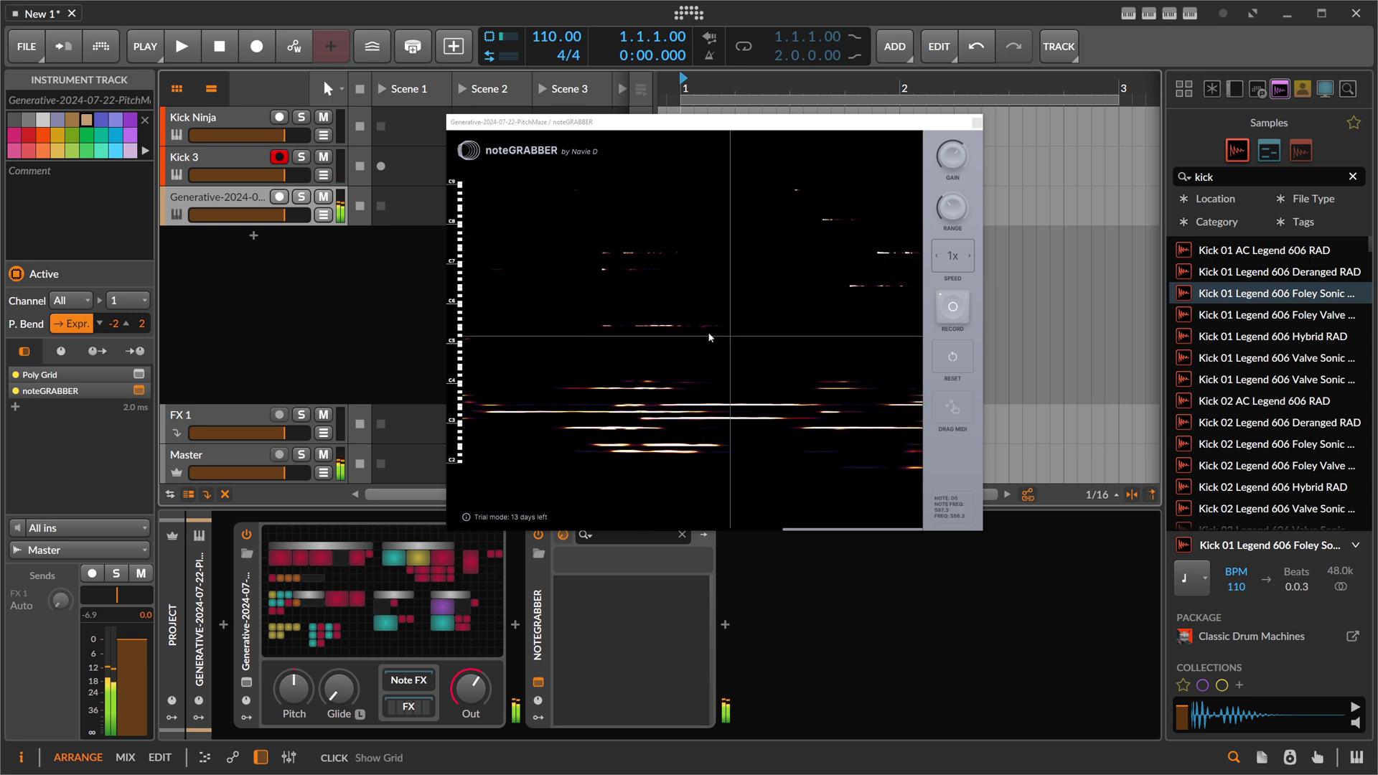
Stop noteGRABBER recording and trace six green note lines along the spectrogram's bright bands
click(946, 316)
click(480, 704)
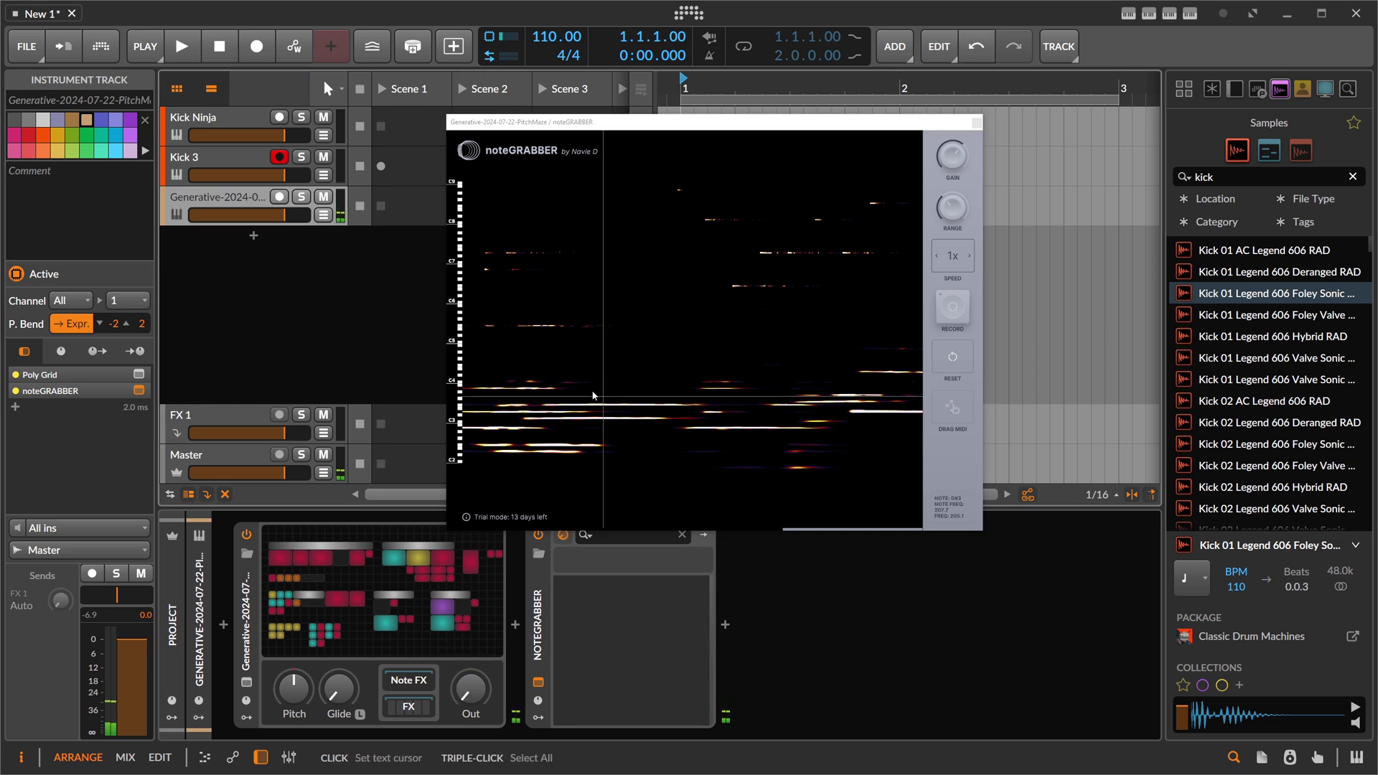
mouse_move(544, 410)
mouse_down()
mouse_move(682, 408)
mouse_move(713, 430)
mouse_move(809, 429)
mouse_up()
drag(464, 430, 544, 429)
drag(471, 391, 549, 389)
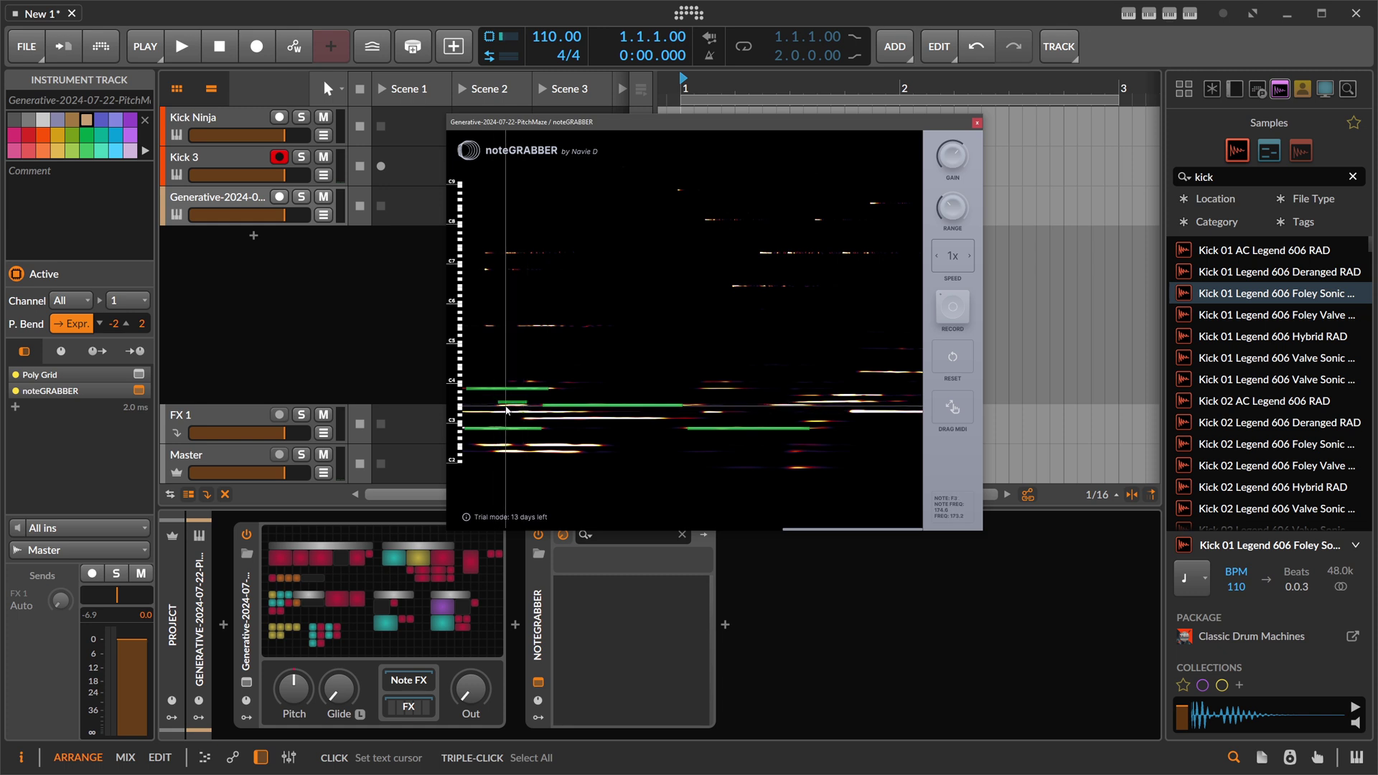
drag(502, 408, 664, 424)
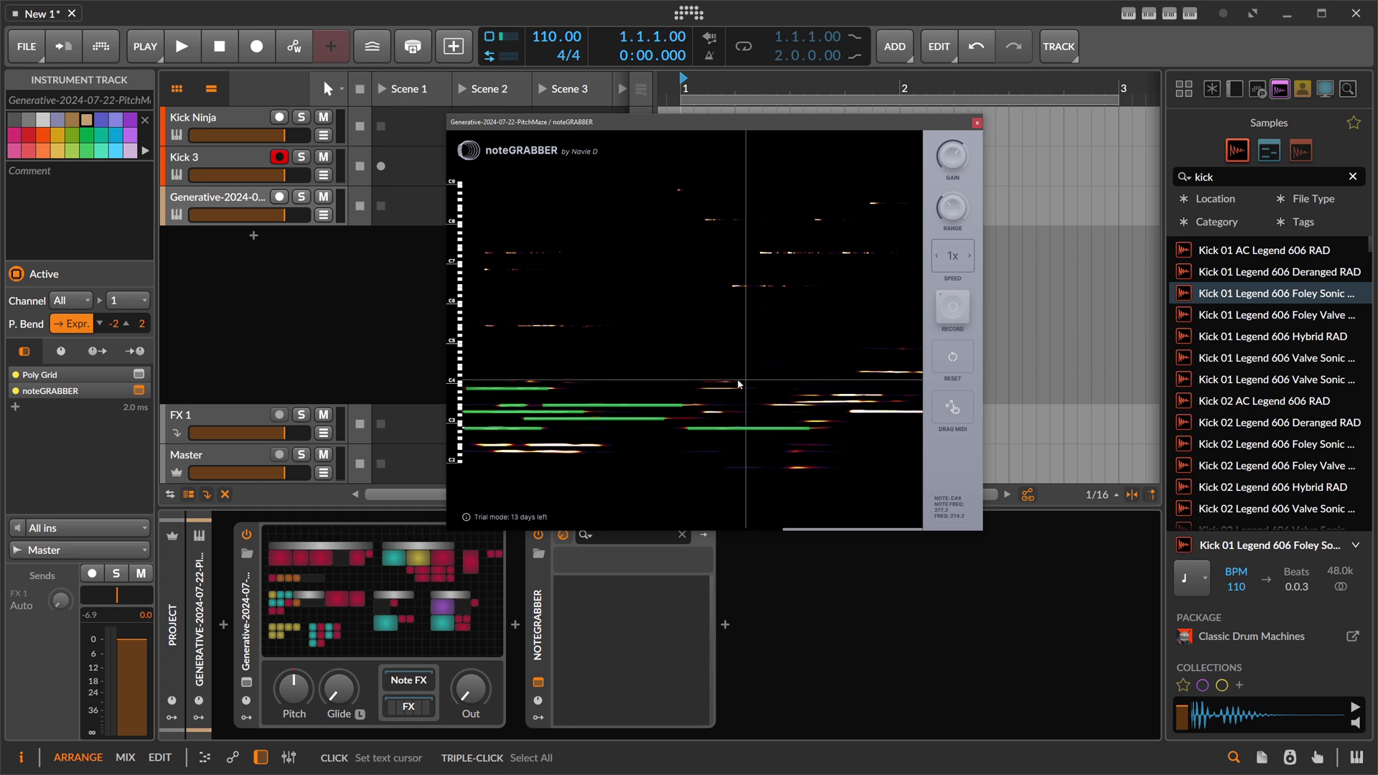
drag(701, 388, 920, 415)
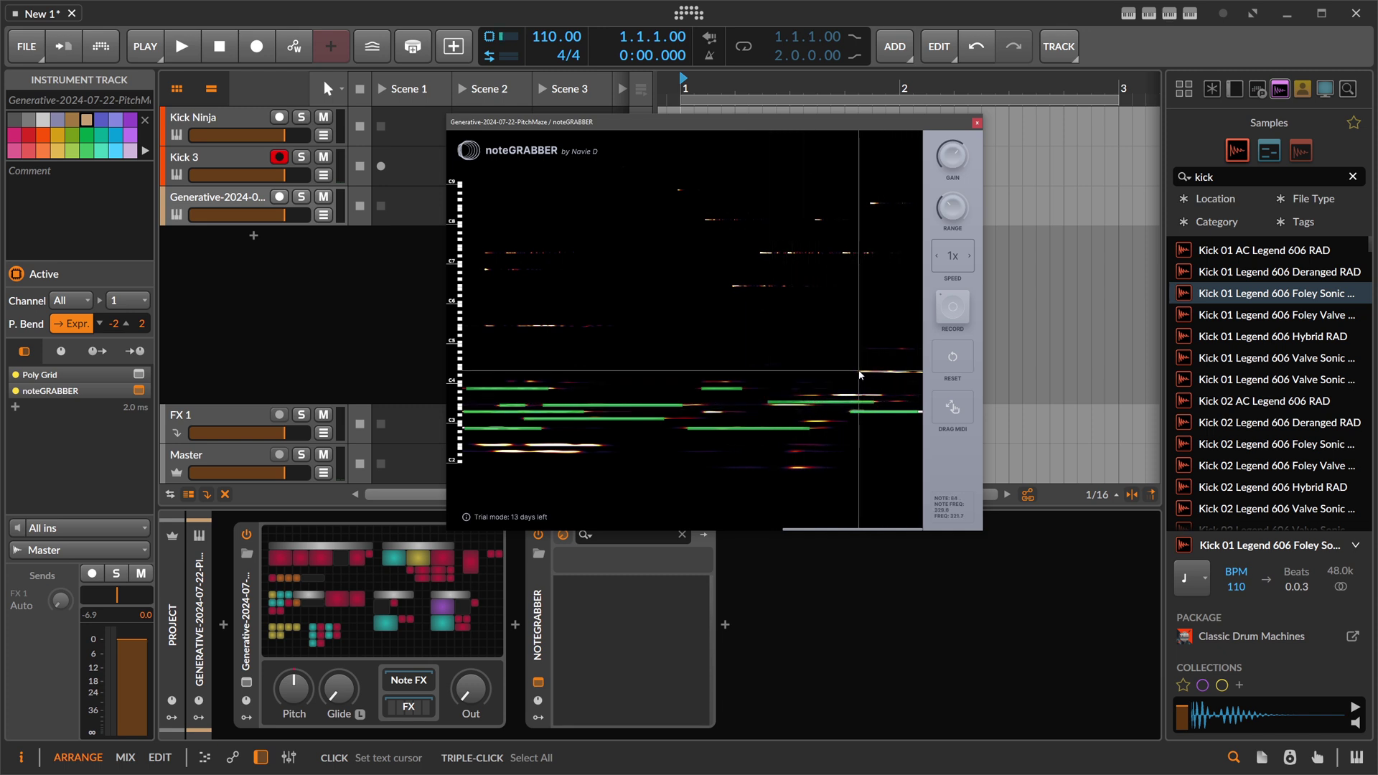
drag(859, 373, 921, 374)
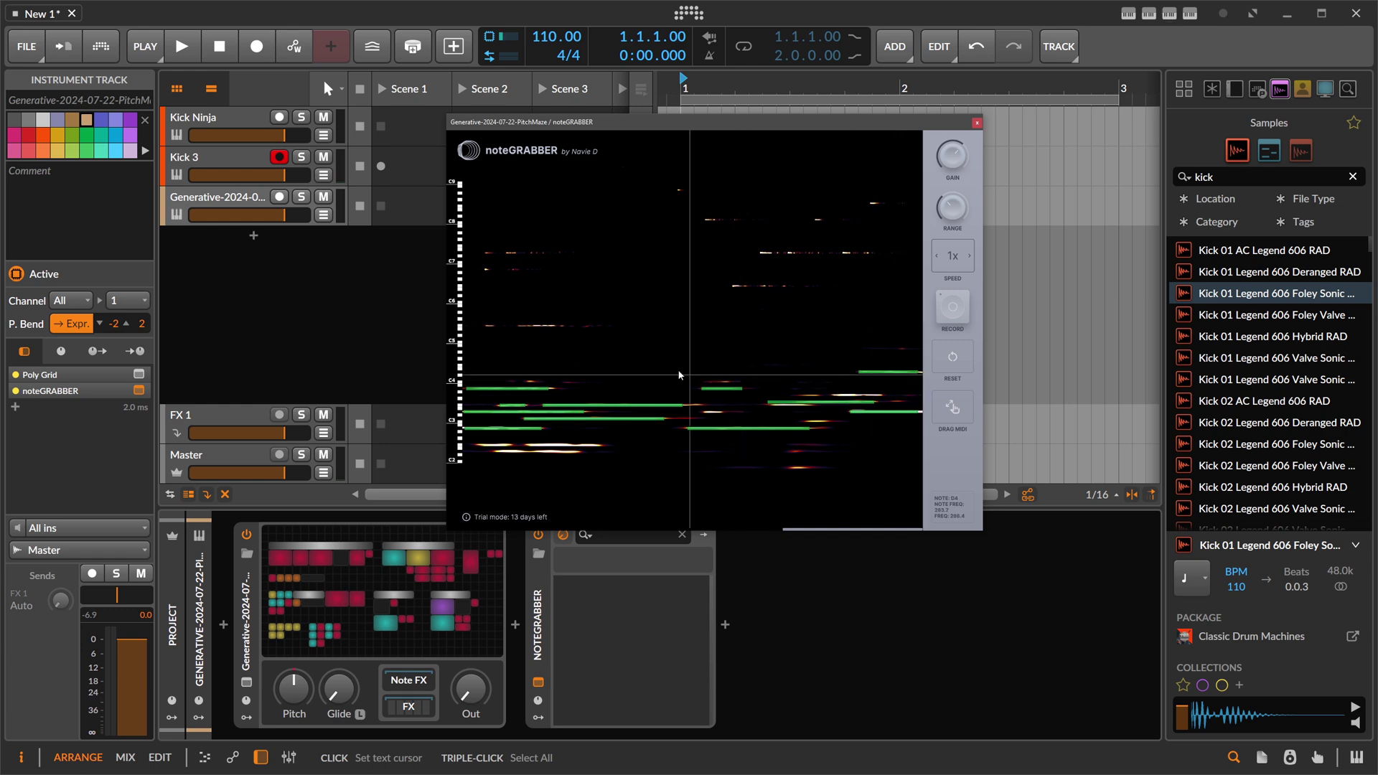
Drag the traced notes onto a new temp_be42e934 track and view the clip across bars 1-14
drag(575, 137, 728, 122)
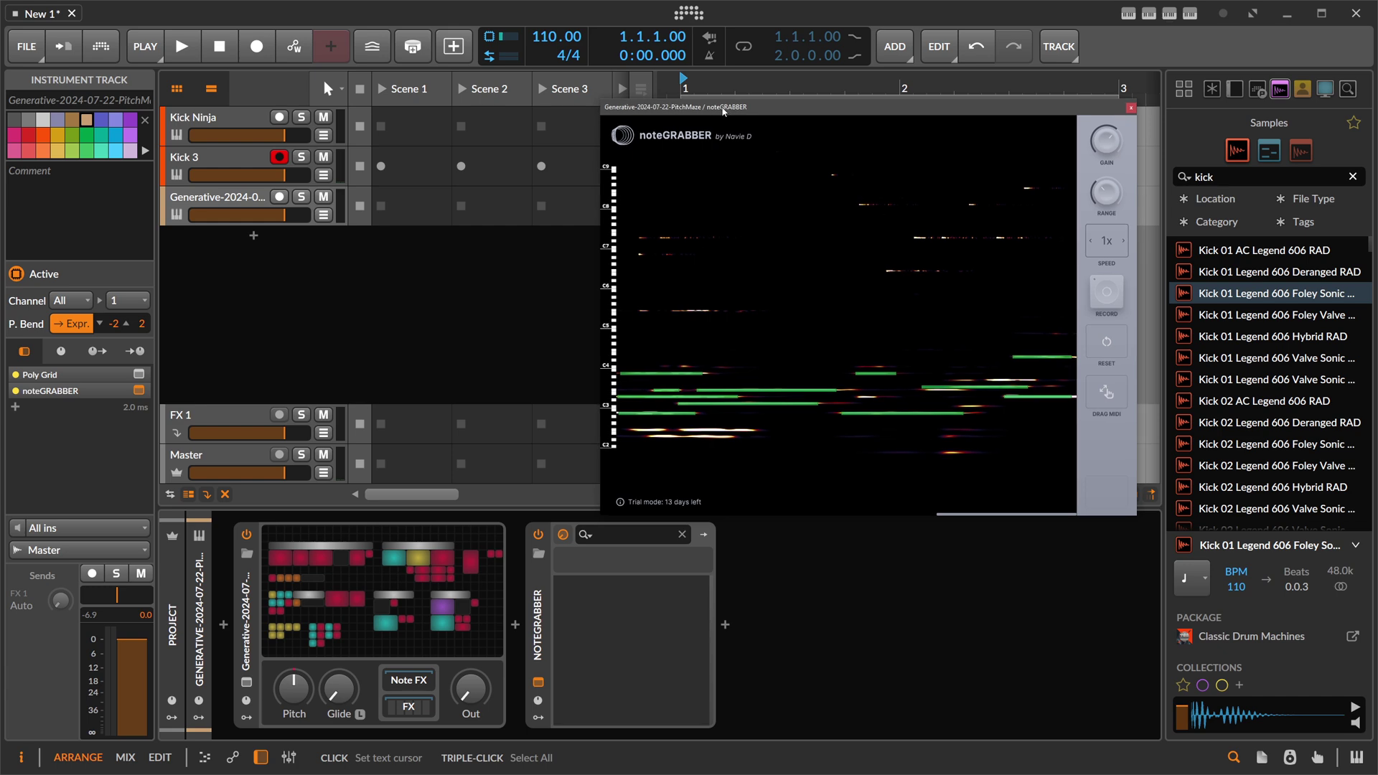
drag(633, 317, 428, 234)
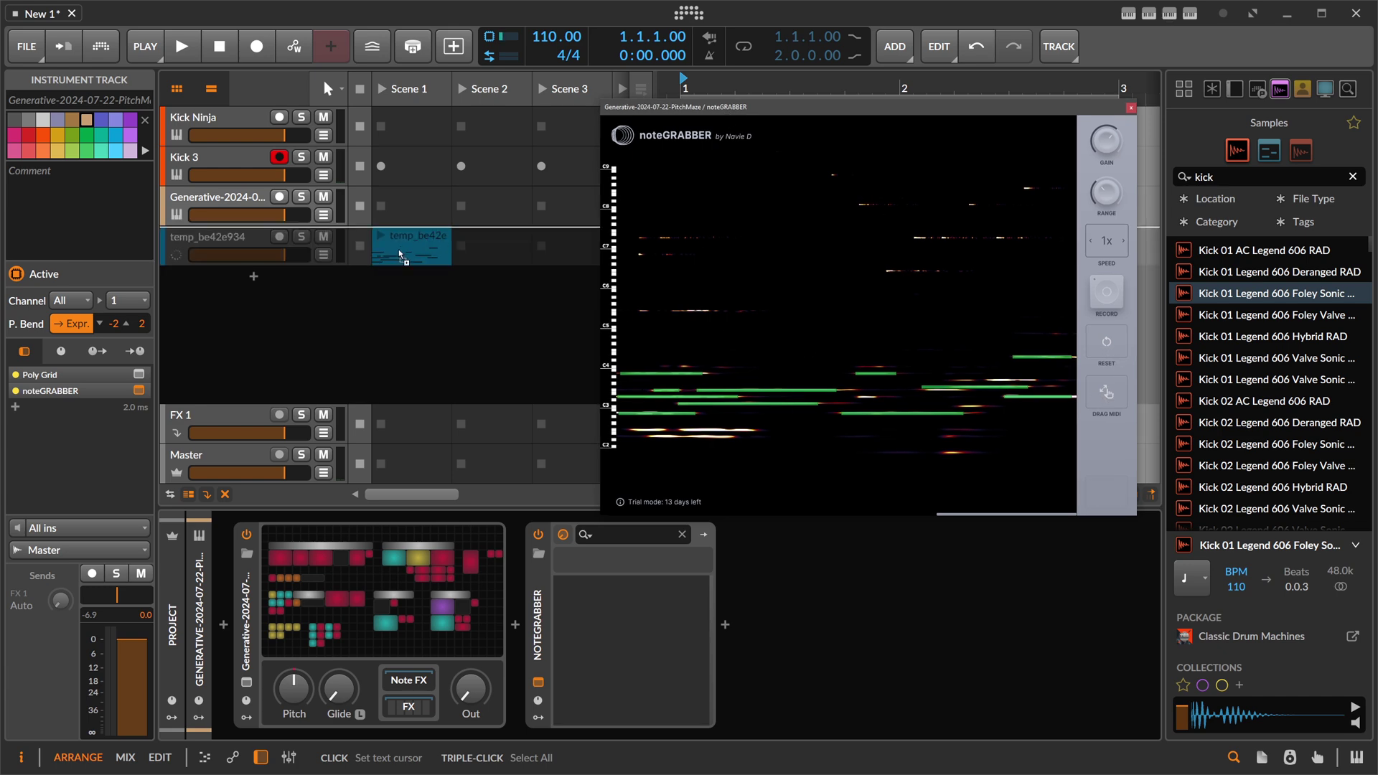
double_click(401, 257)
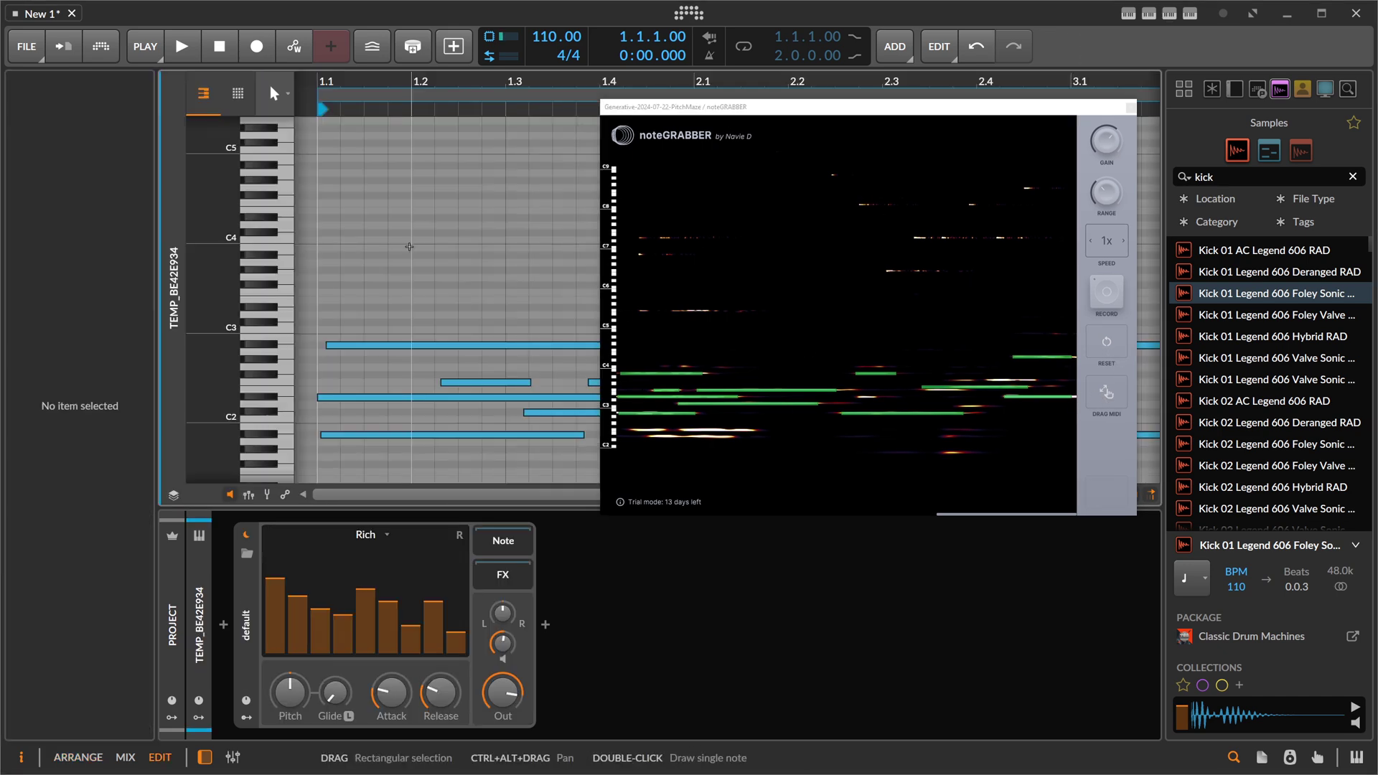
drag(406, 81, 381, 418)
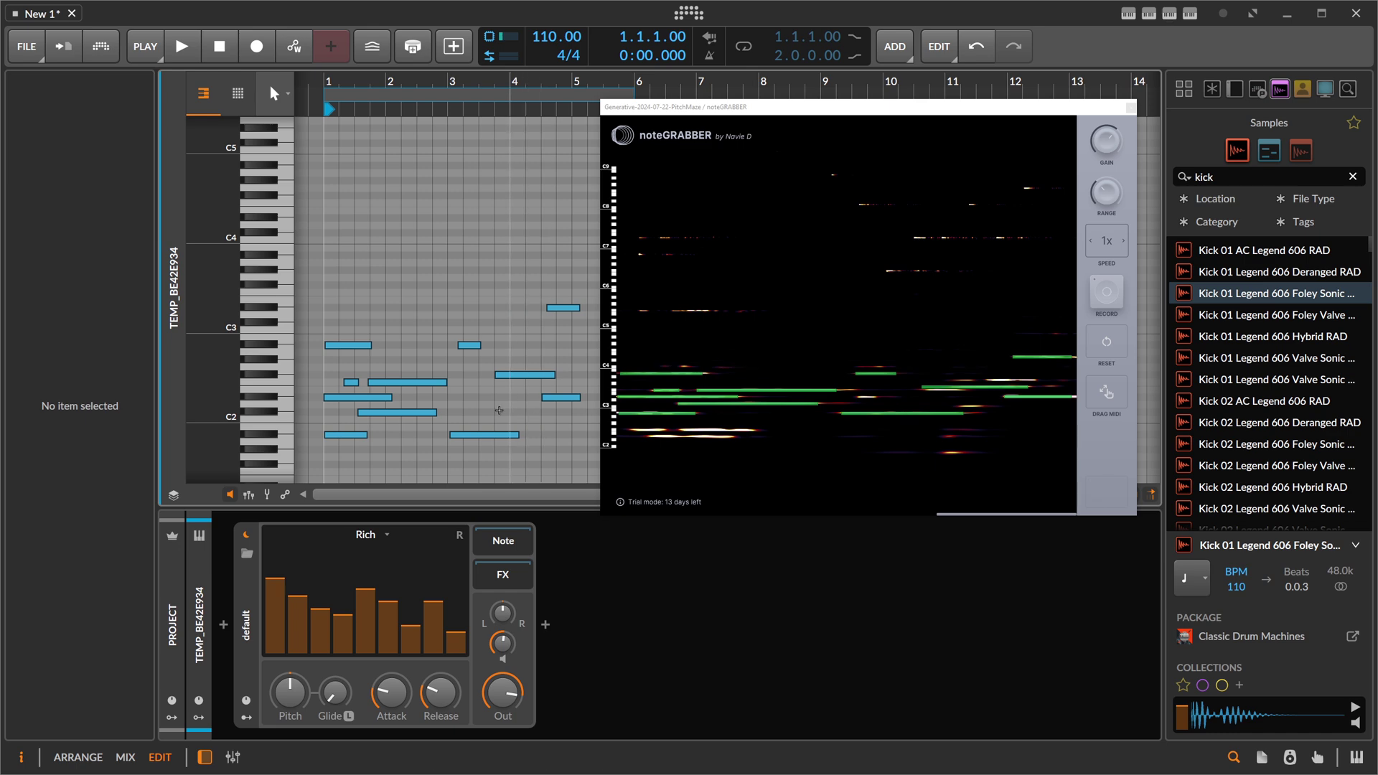
Lower the F2 note's expression point to about -0.27, then switch to the noteGRABBER website
click(399, 383)
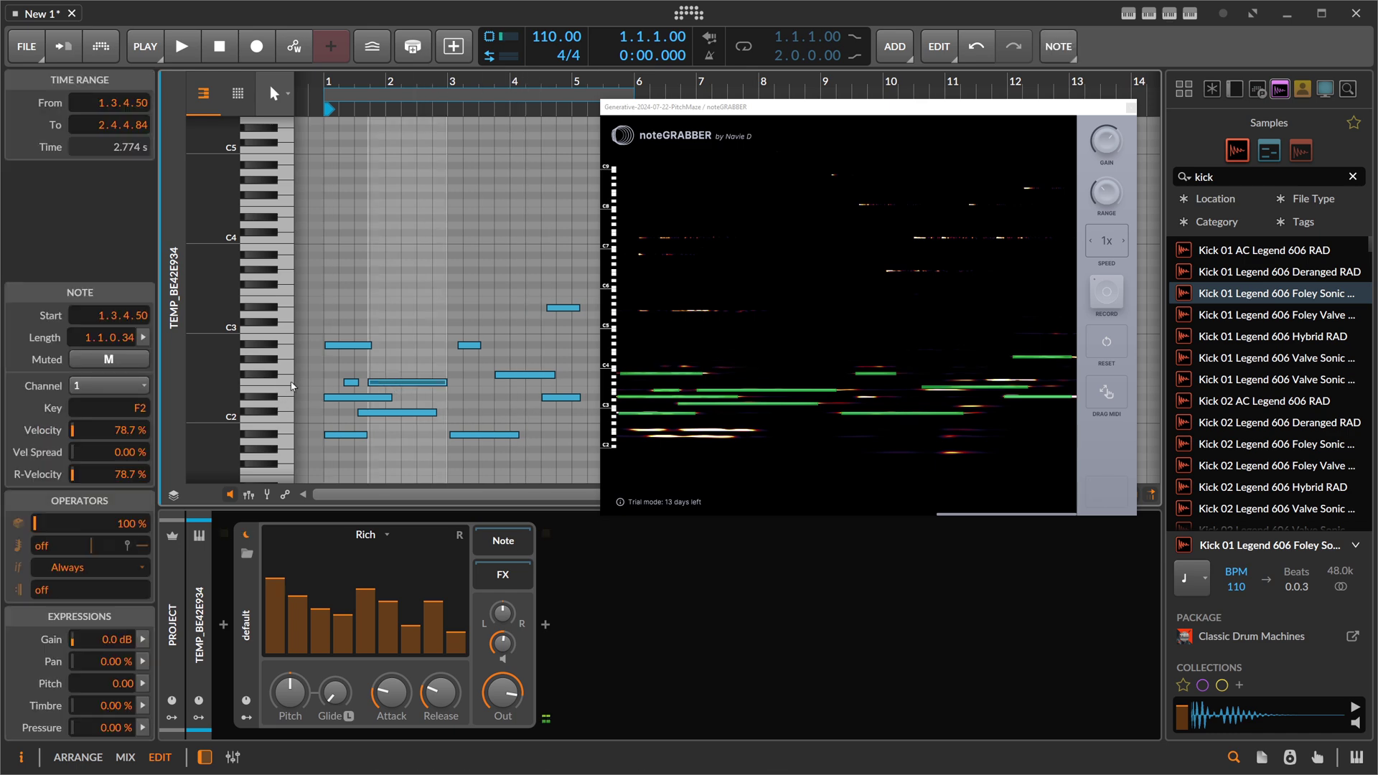
drag(283, 382, 334, 492)
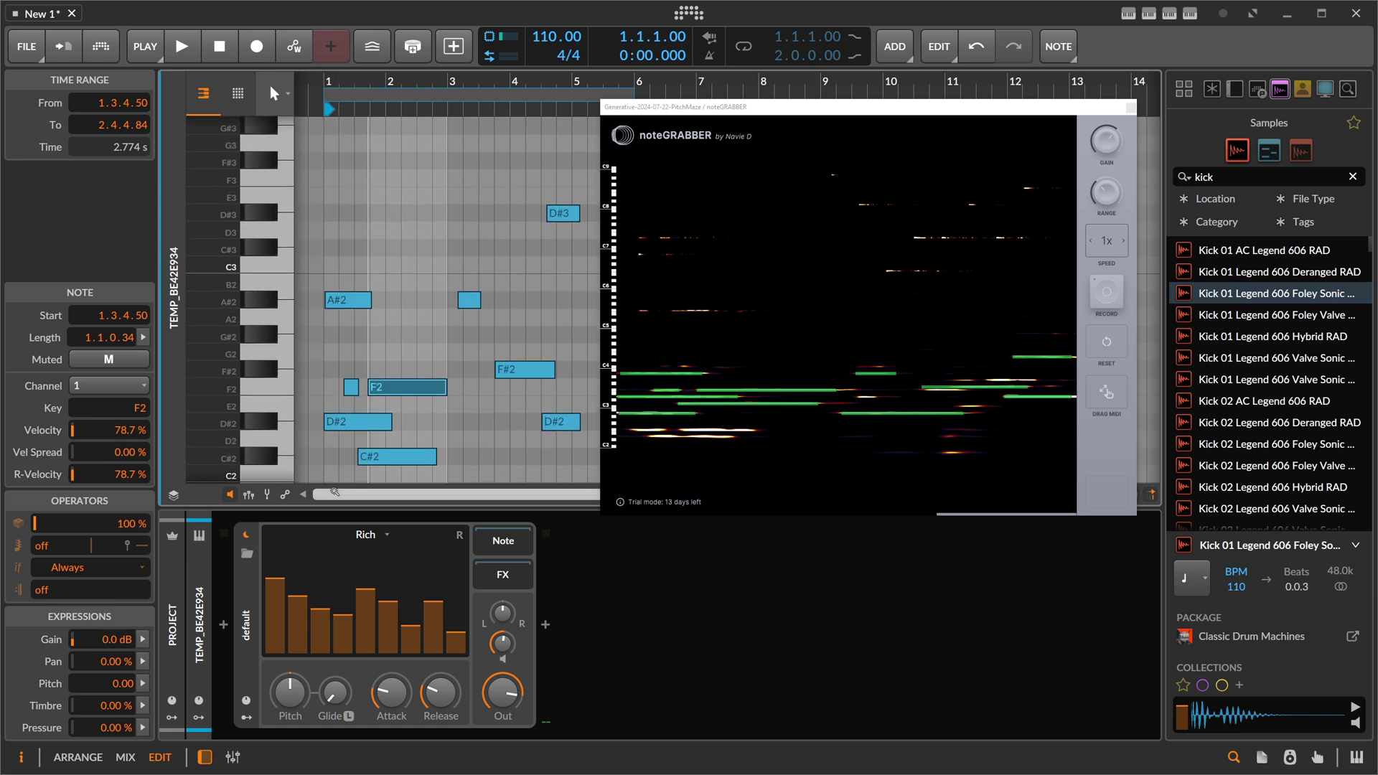
click(267, 494)
click(372, 388)
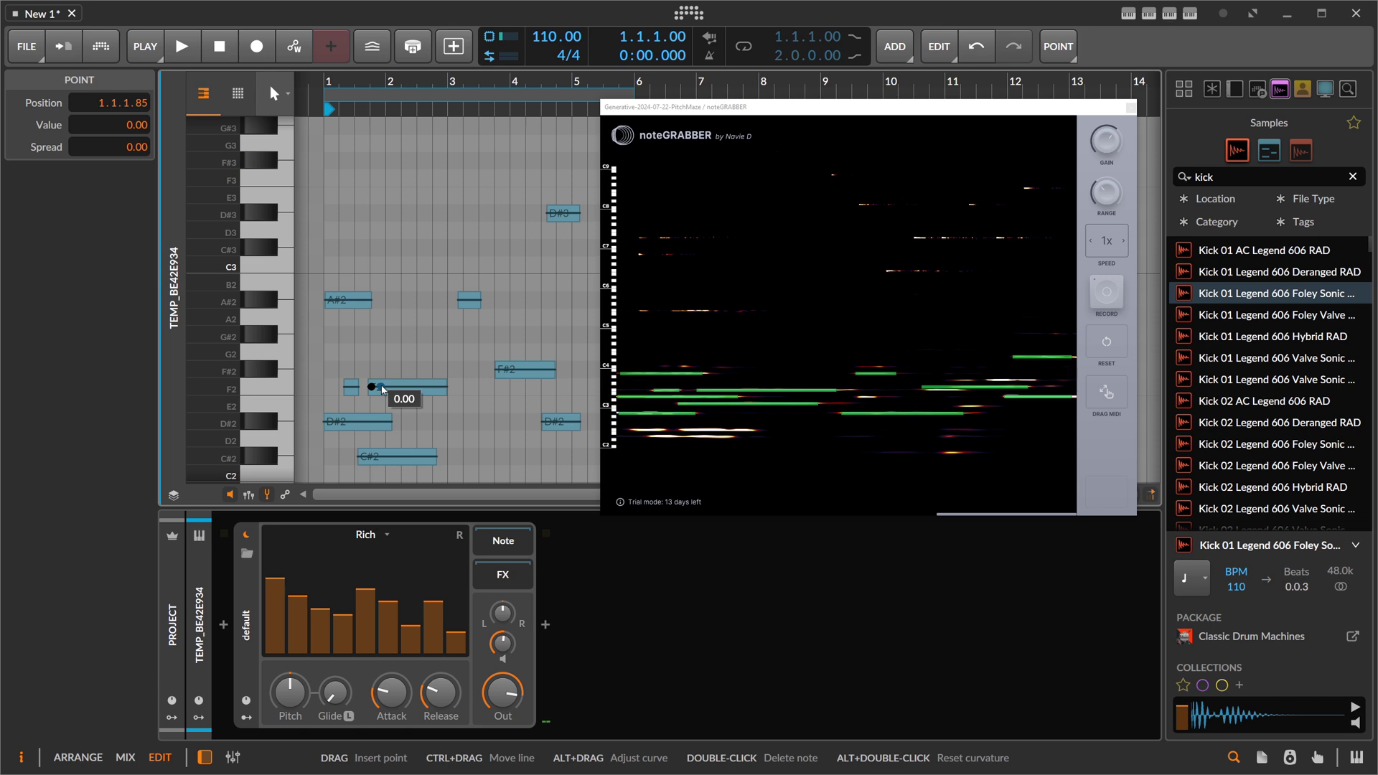
drag(373, 388, 373, 393)
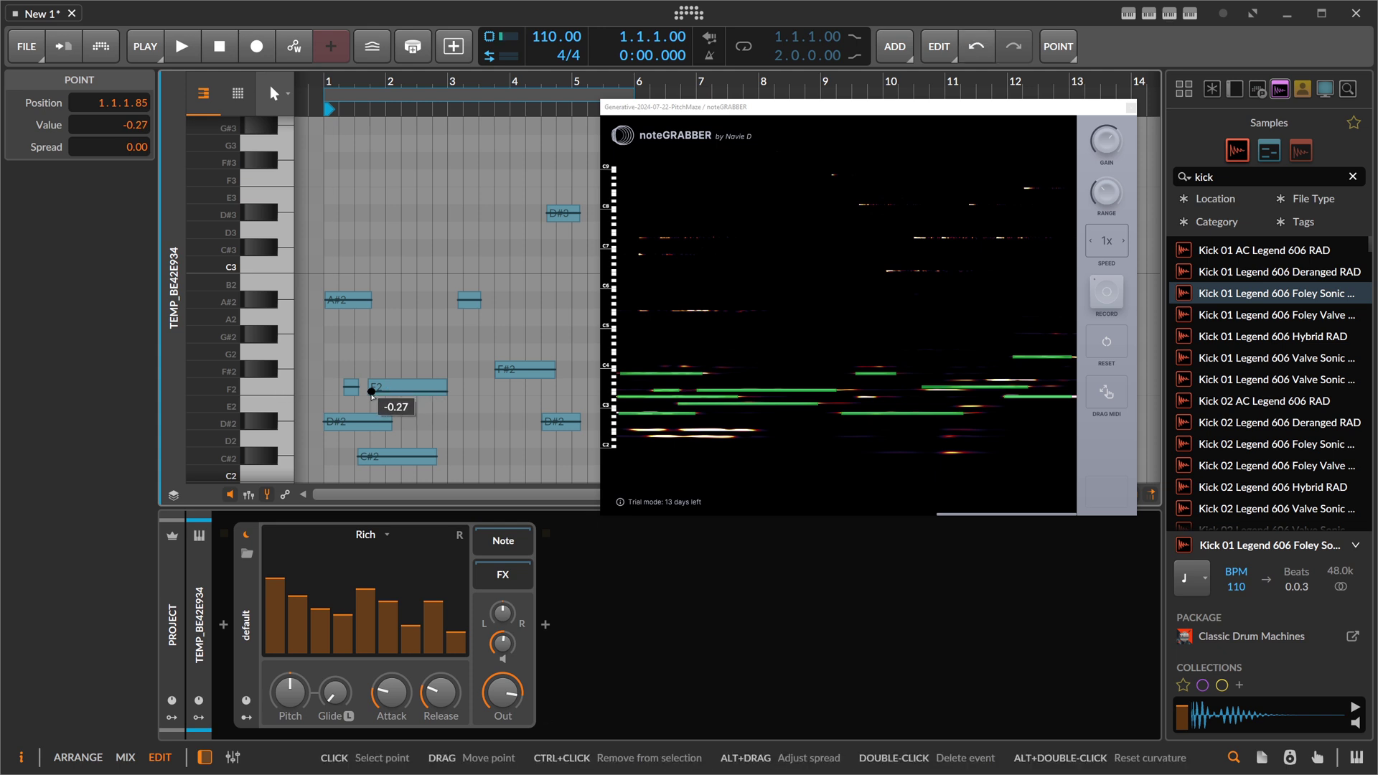
click(416, 398)
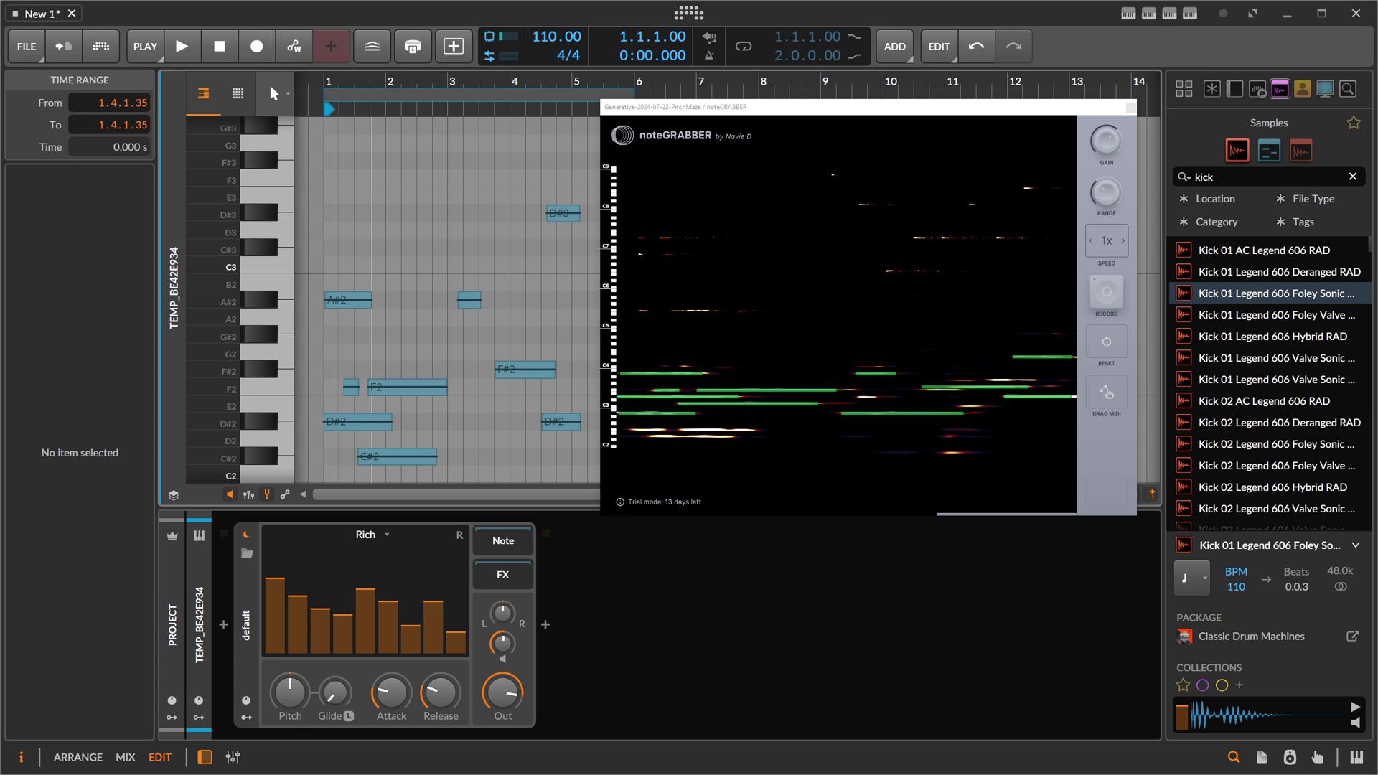
key(alt+Tab)
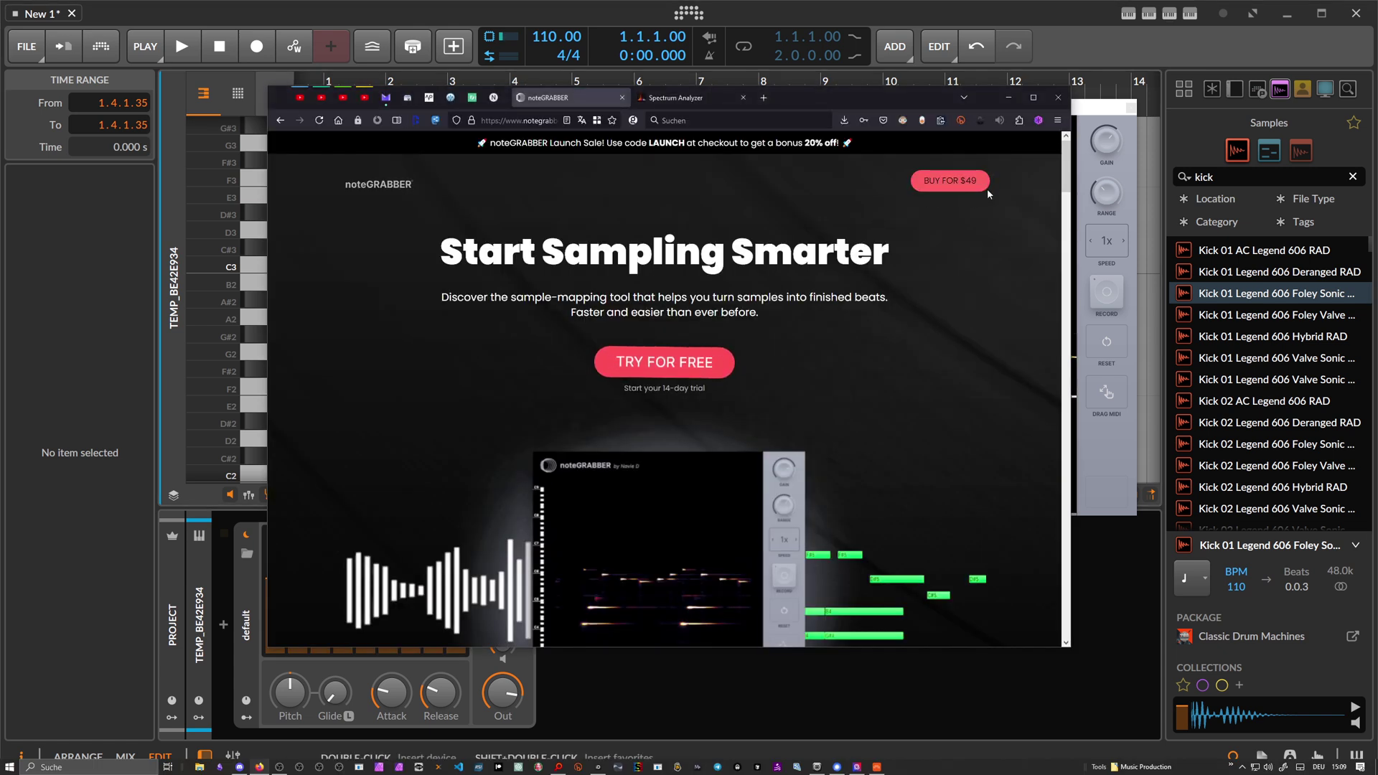
scroll(829, 287, down, 3)
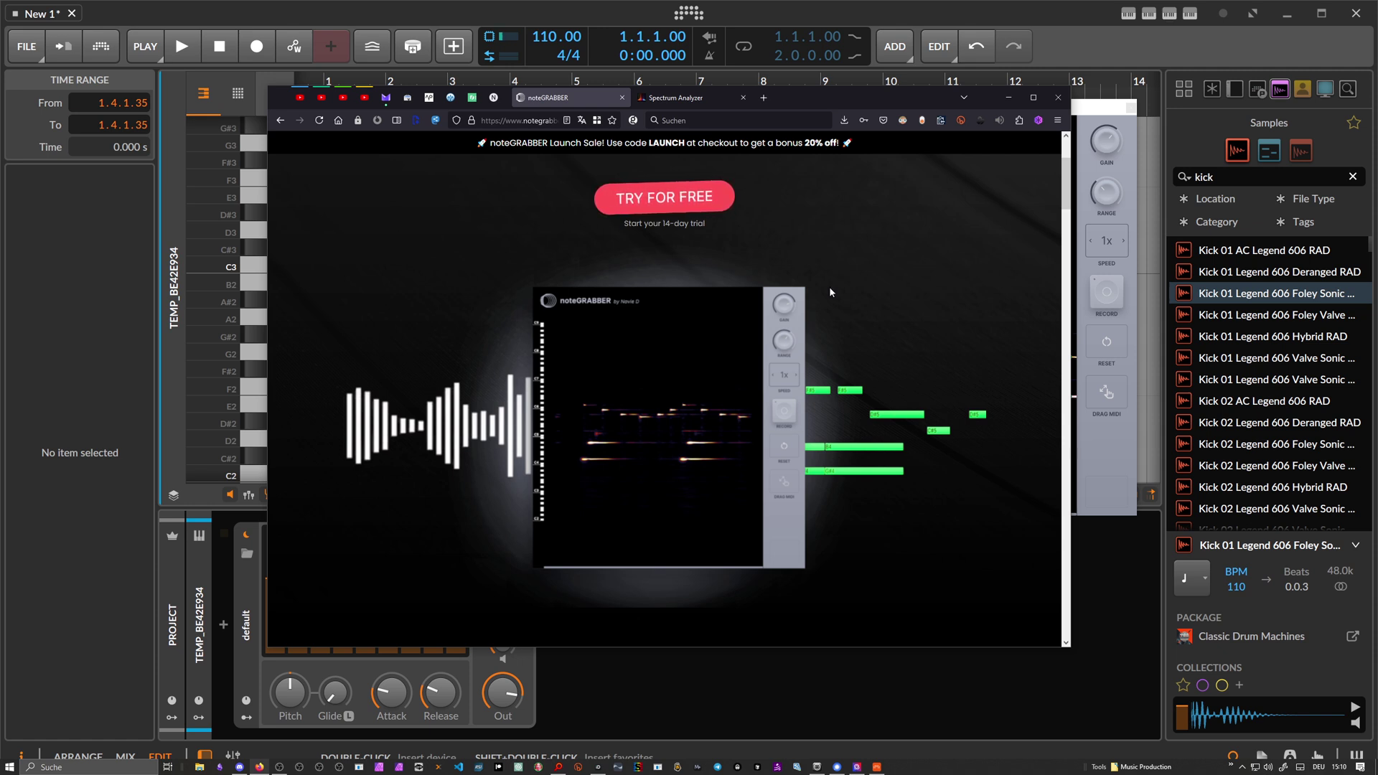
scroll(829, 286, up, 1)
scroll(648, 377, down, 1)
scroll(645, 376, up, 2)
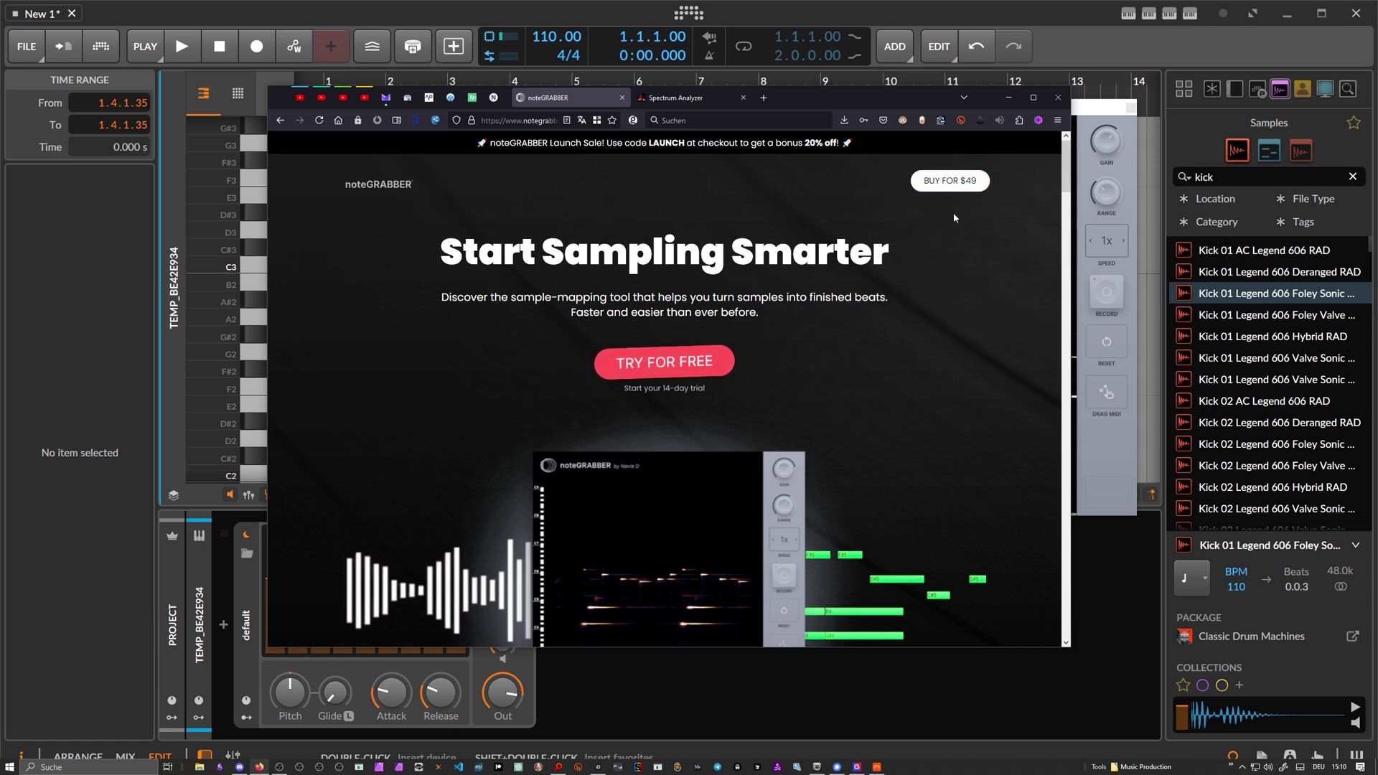
scroll(721, 351, down, 2)
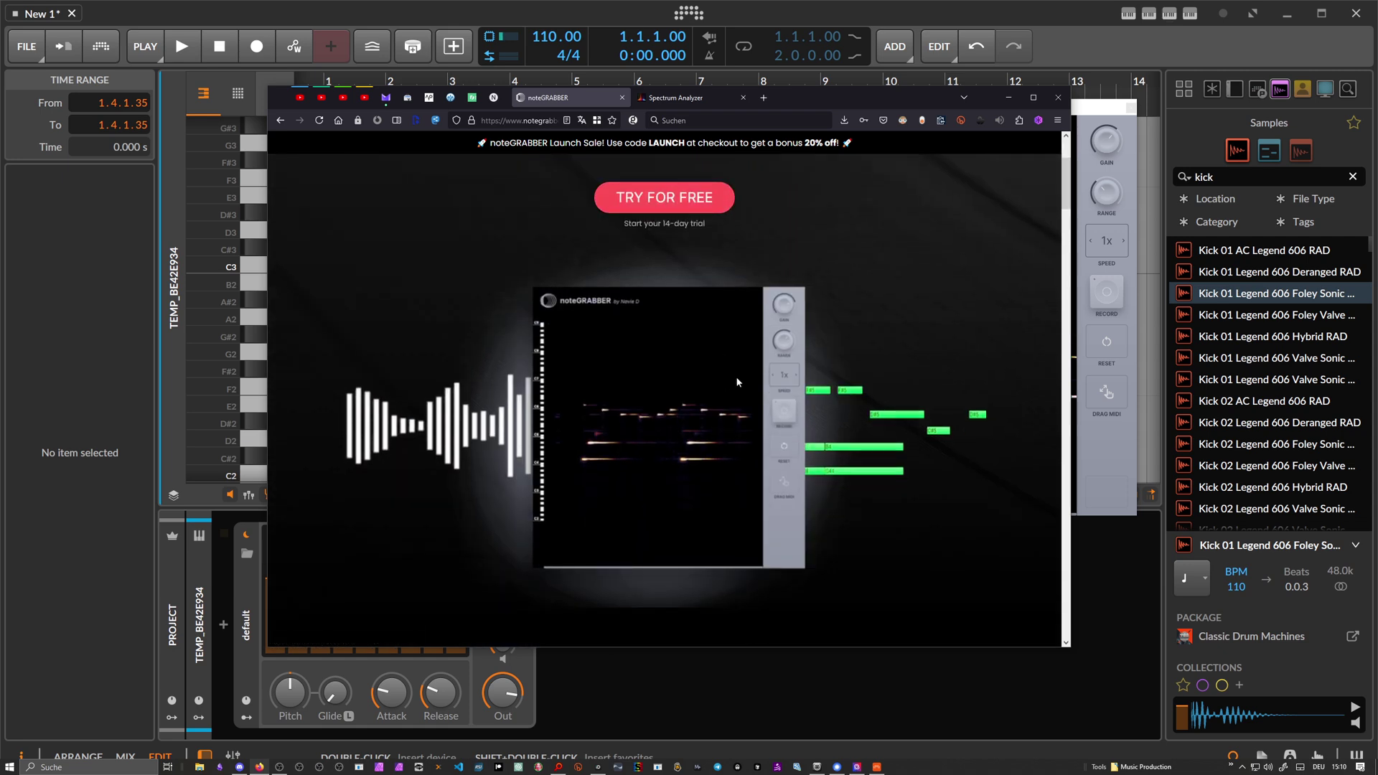
scroll(722, 399, down, 5)
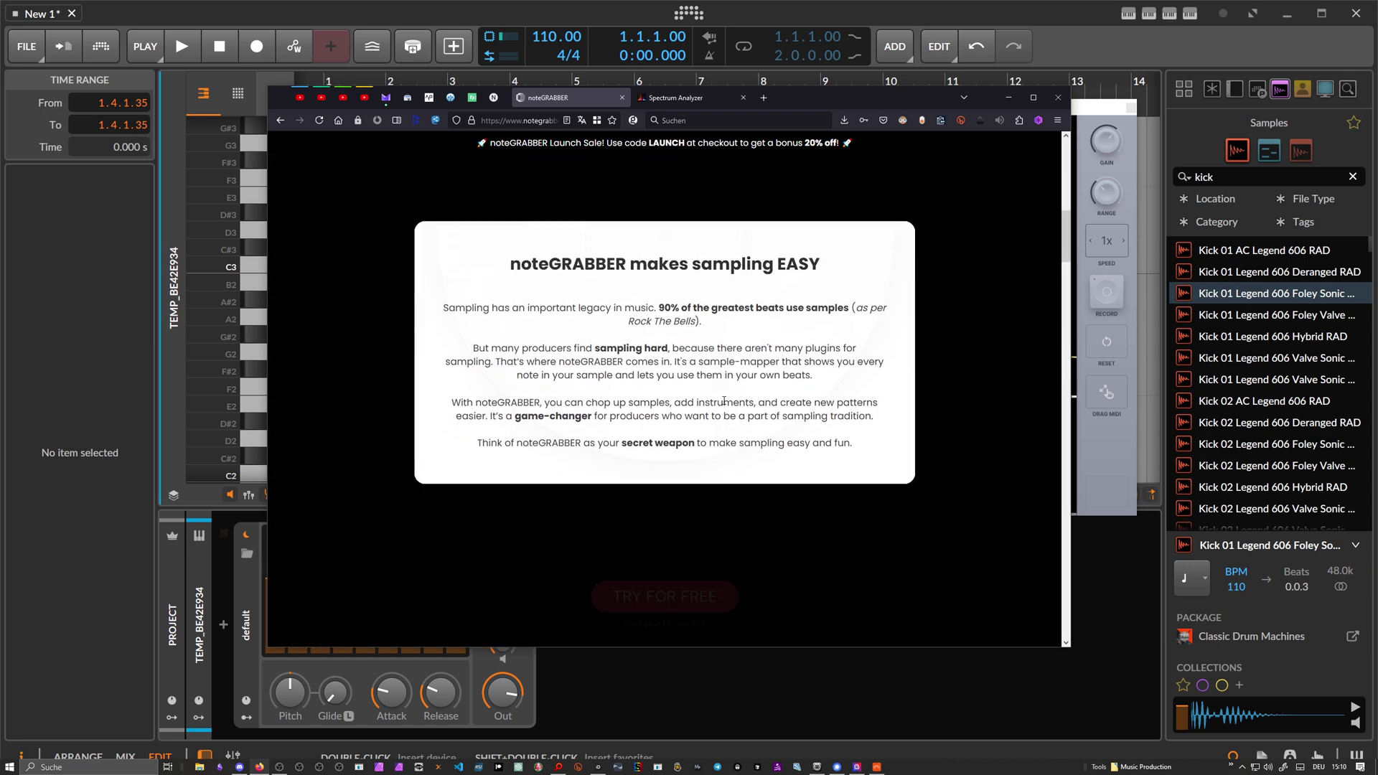
scroll(727, 396, up, 7)
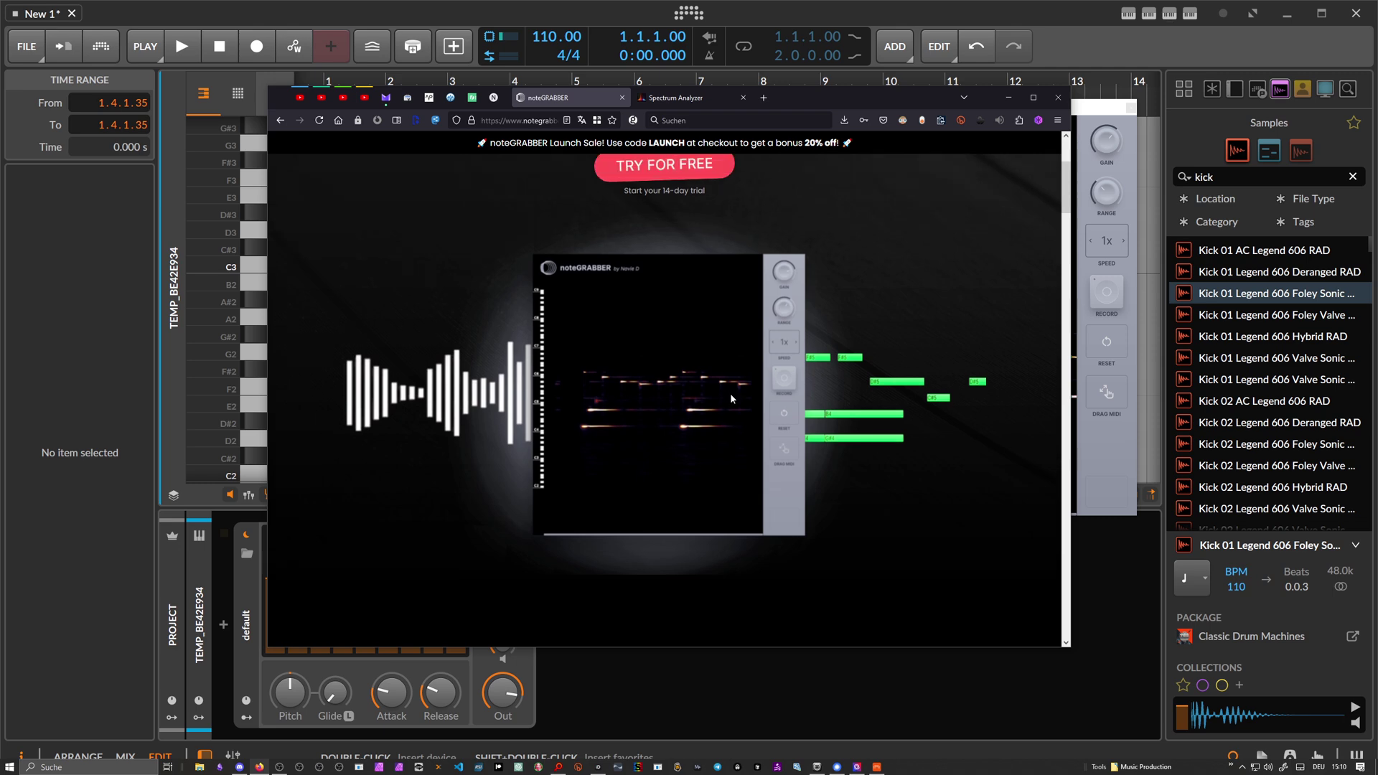
Return to Bitwig's arrange view and inspect the Kick Ninja, Kick 3, Generative and temp_be42e934 devices
click(527, 29)
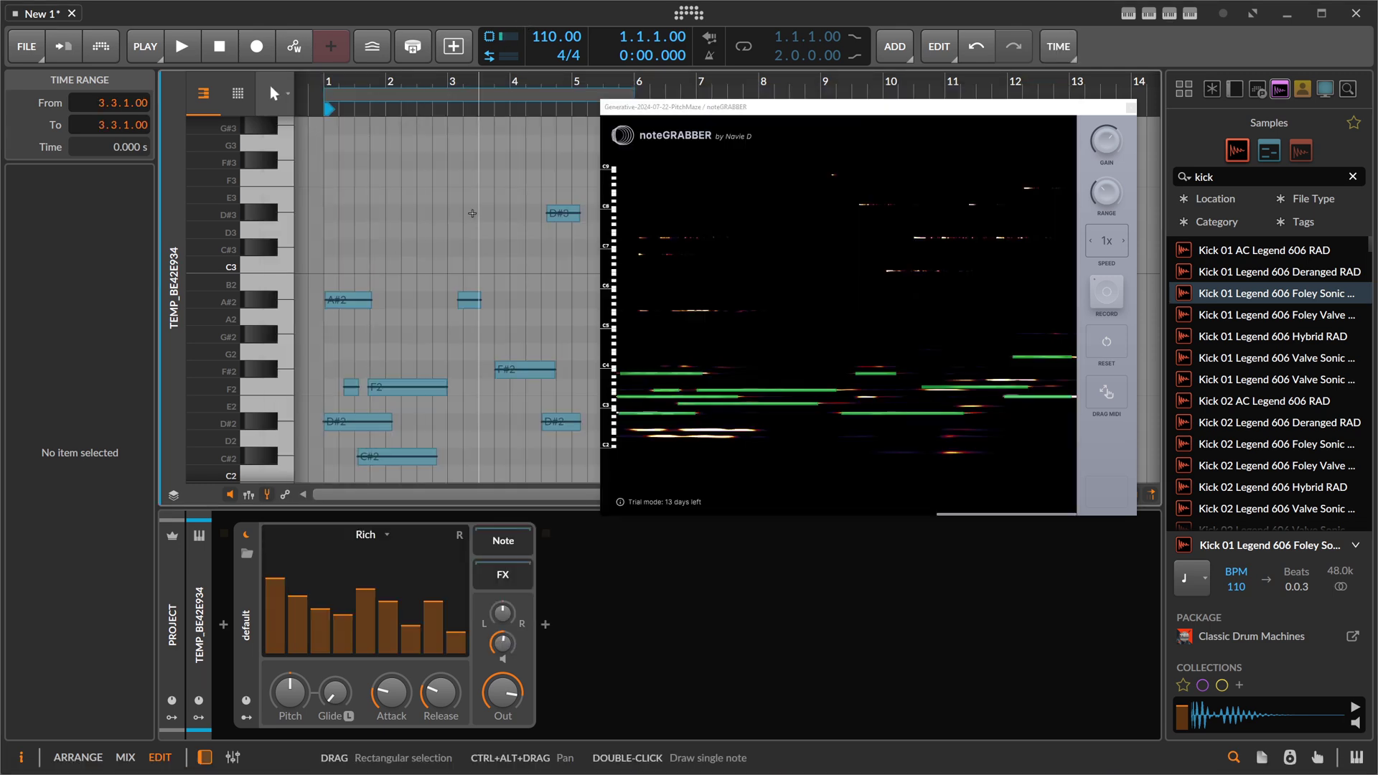
key(alt+1)
click(237, 125)
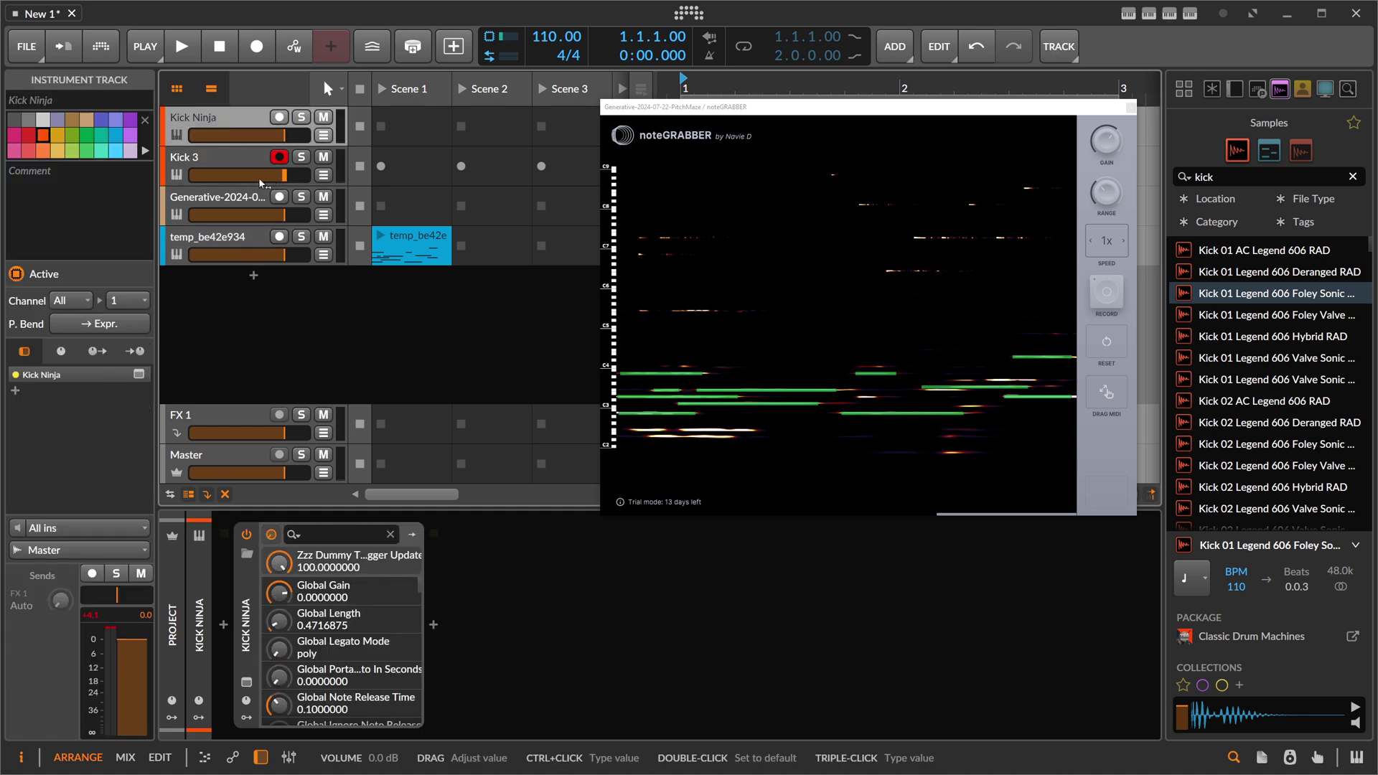
click(233, 181)
click(223, 192)
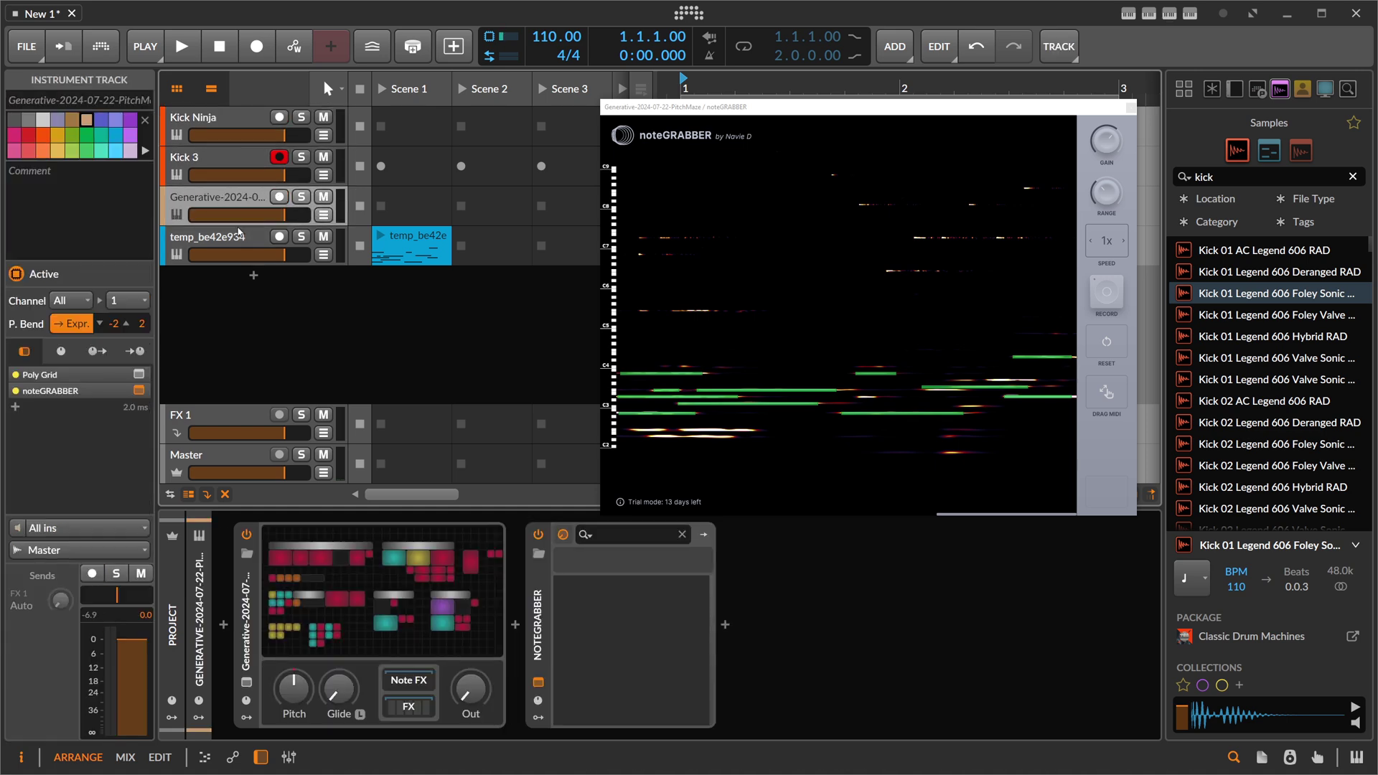
click(239, 237)
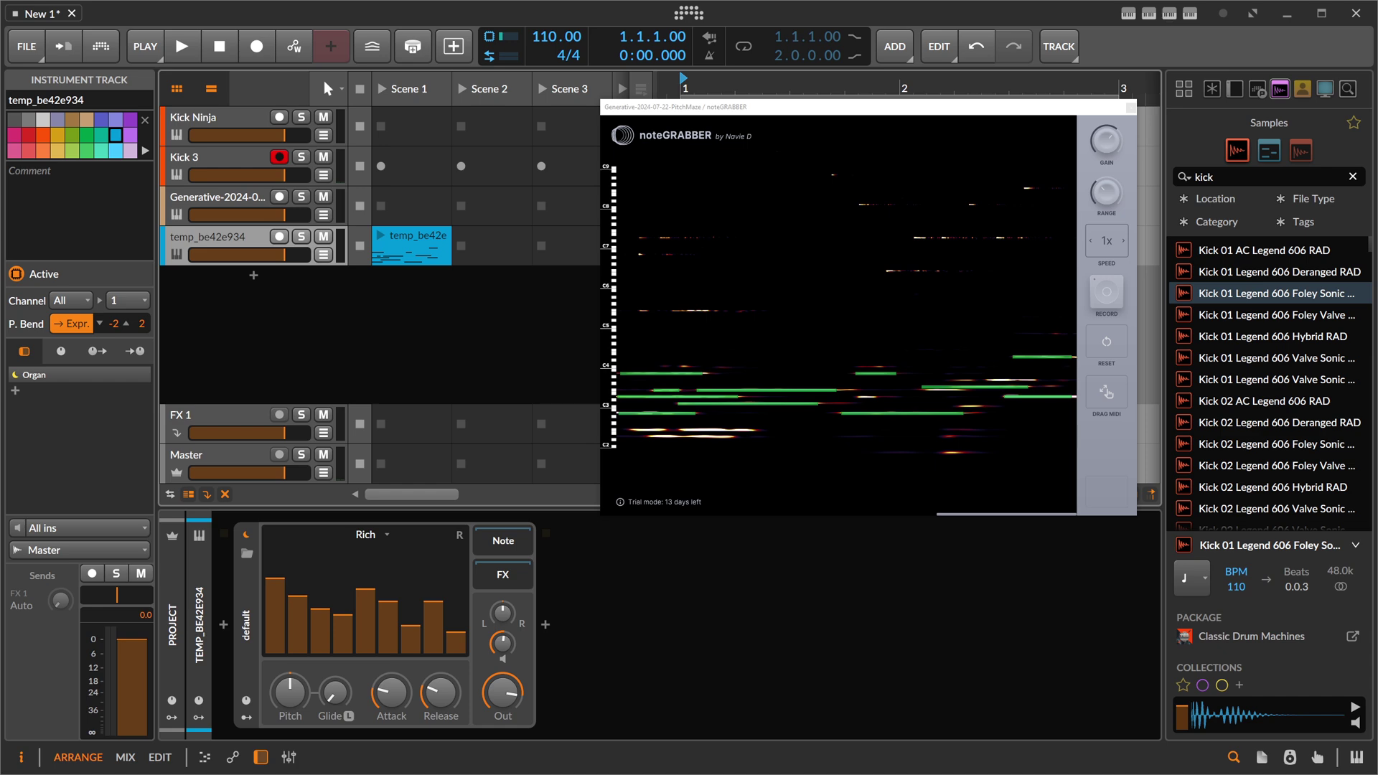
Bring up the Spectrum Analyzer page and position its window over the project
key(alt+Tab)
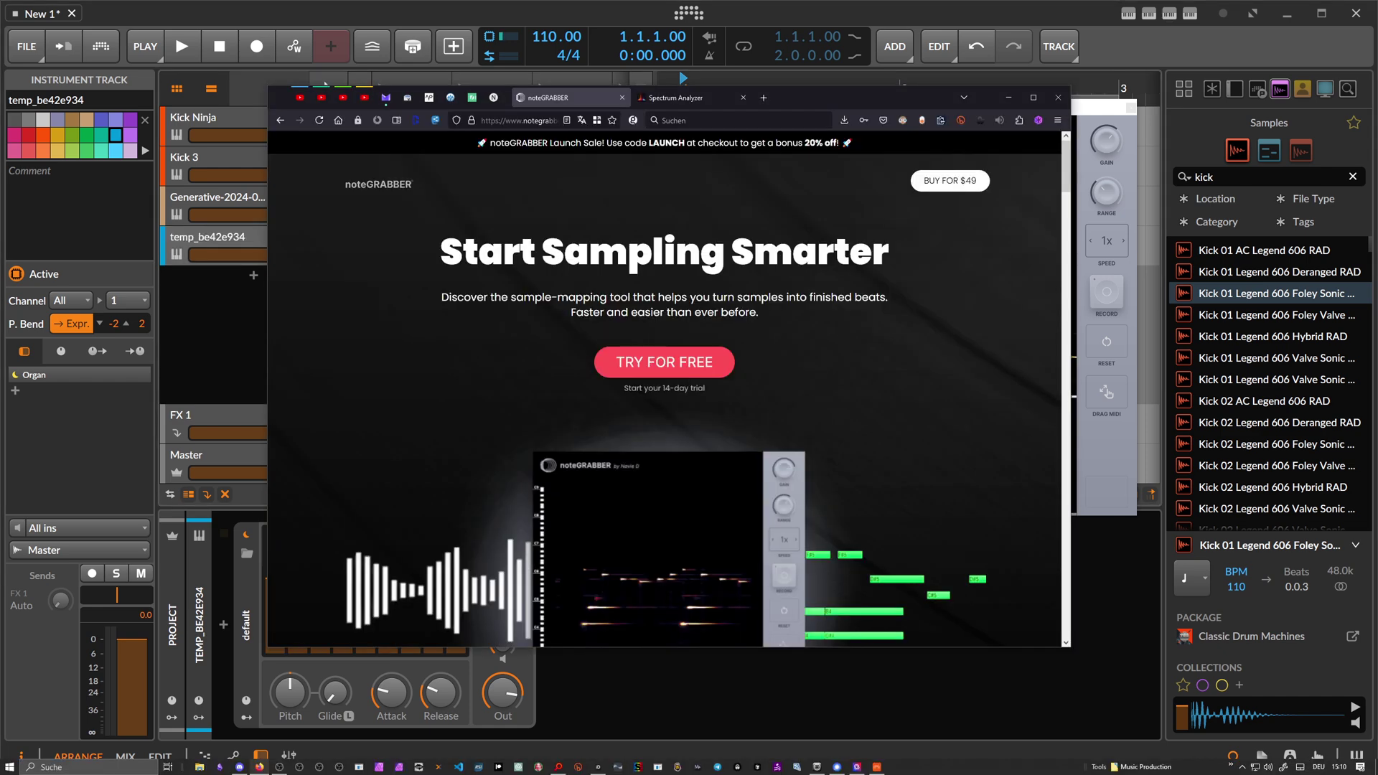
click(685, 101)
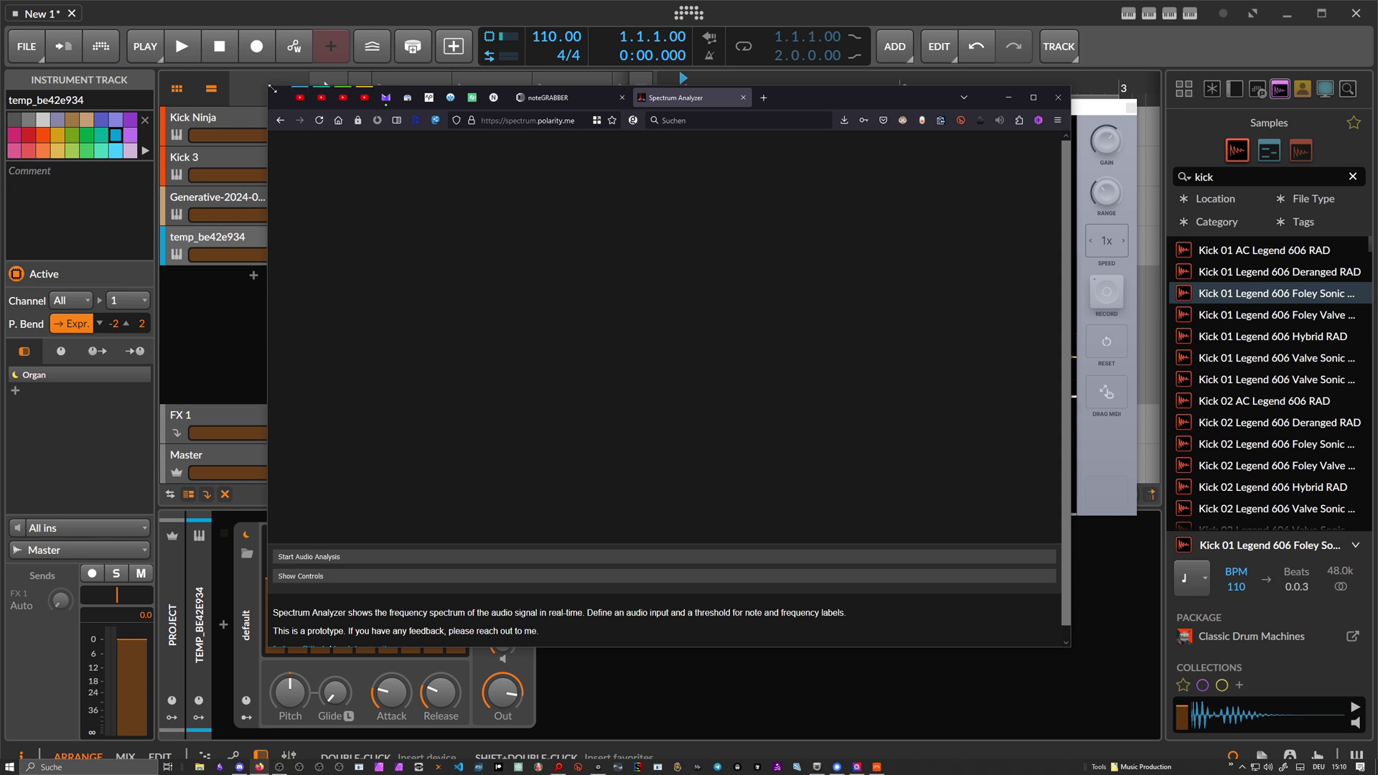
drag(798, 97, 777, 76)
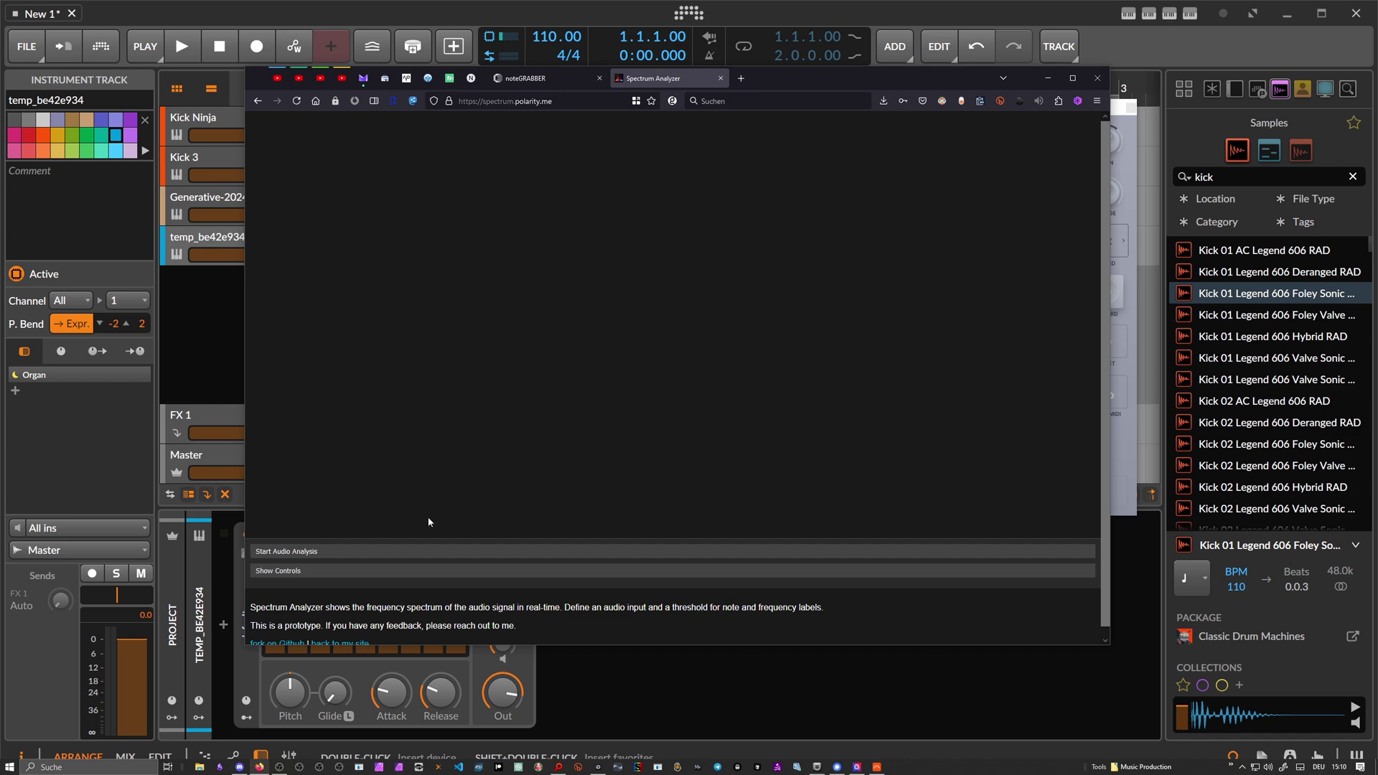
Start audio analysis using Loop-back 1/2 (Audient iD14) as the allowed microphone input
click(399, 551)
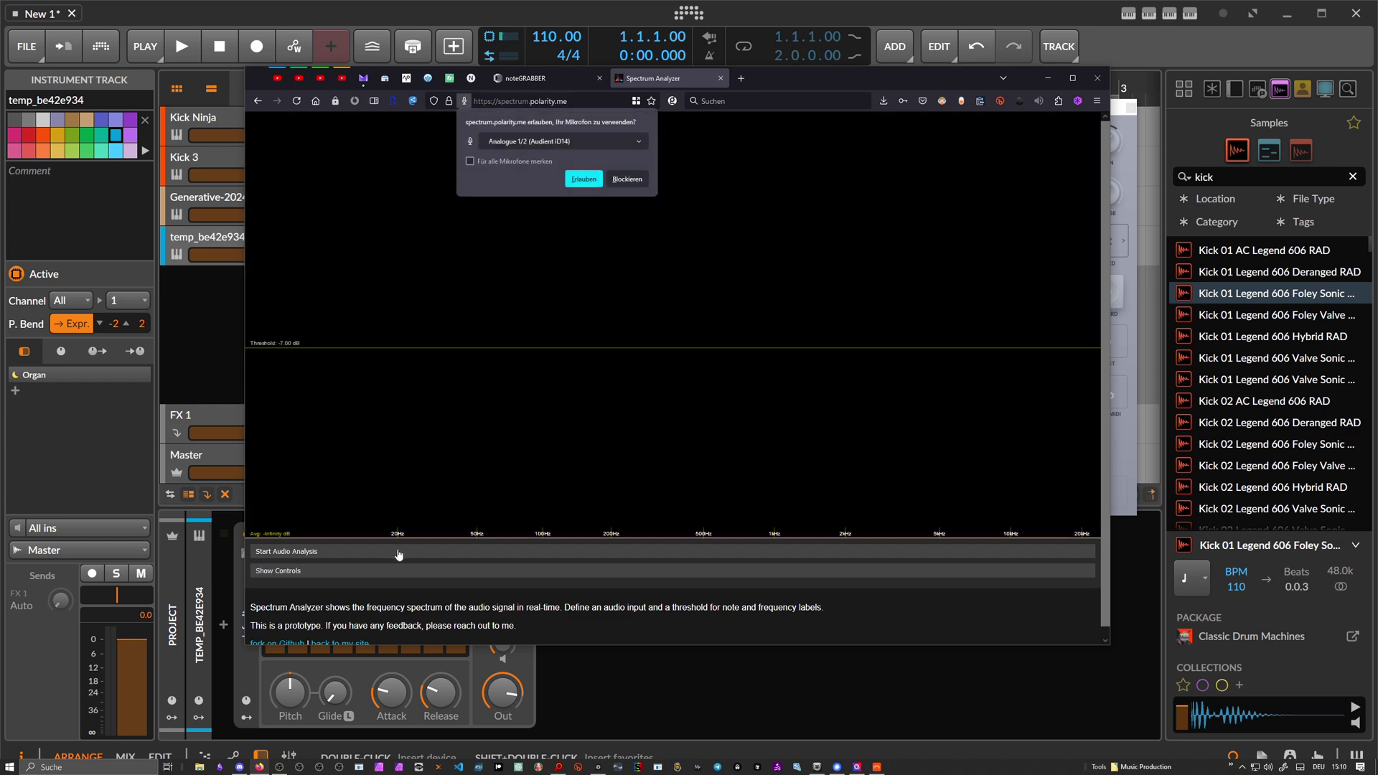
click(528, 142)
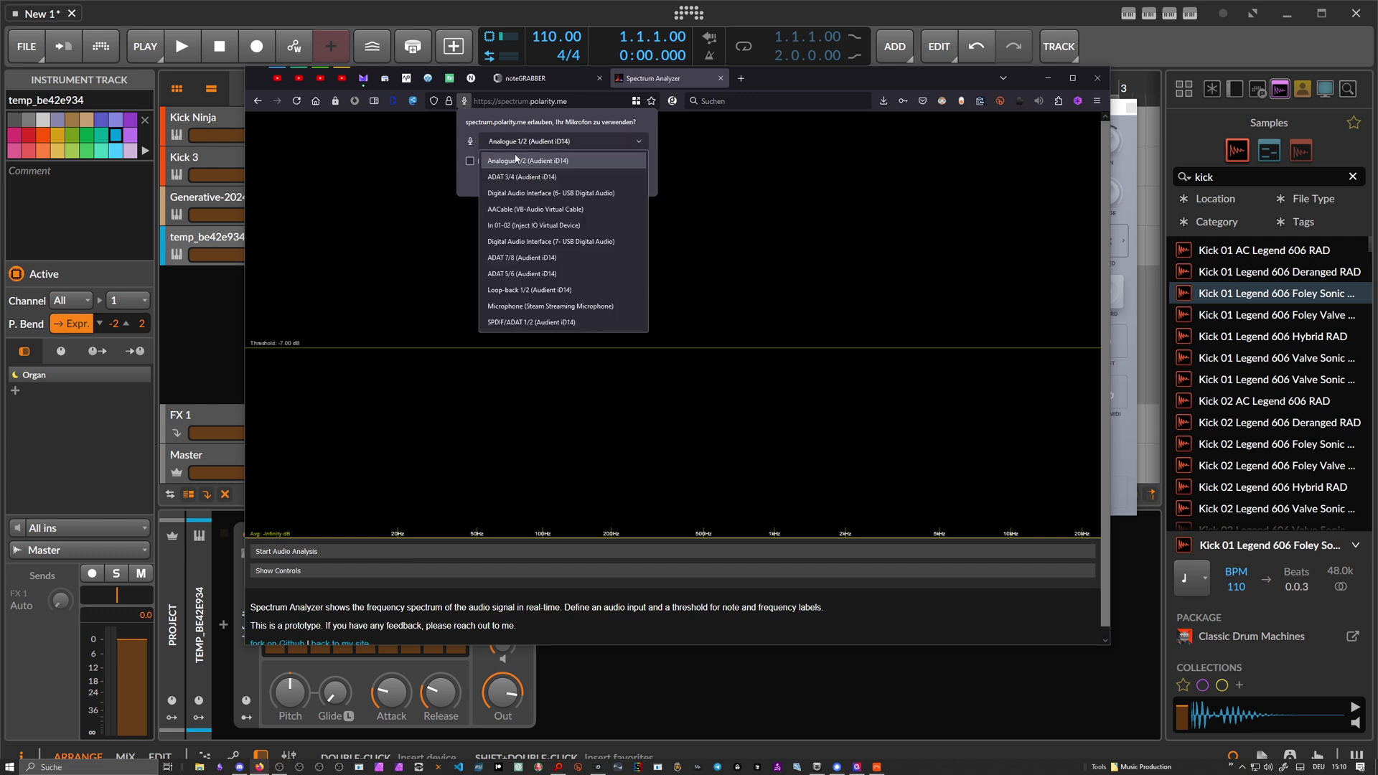
click(529, 290)
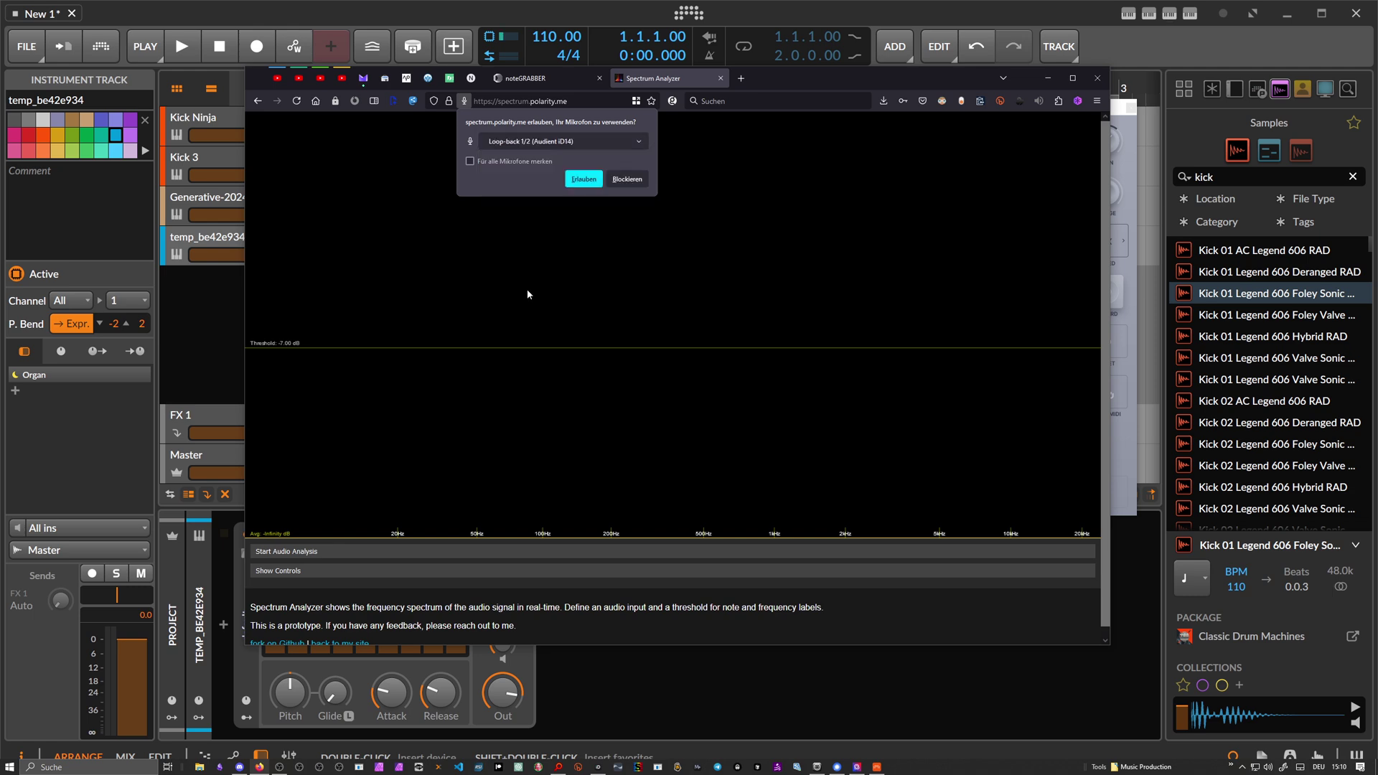
click(584, 179)
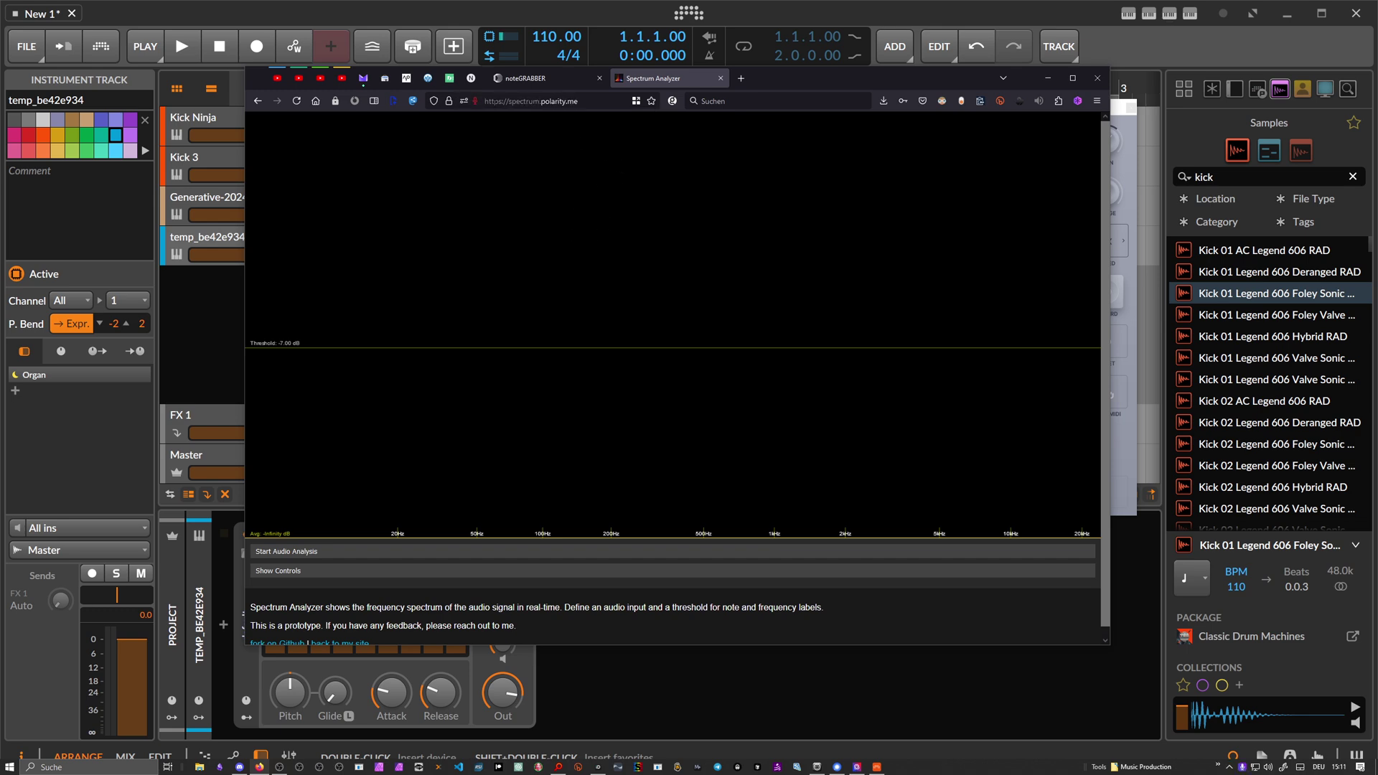
Delete the temp_be42e934 track, raise the Generative track's Out to 0 dB, and return to the analyzer
key(alt+Tab)
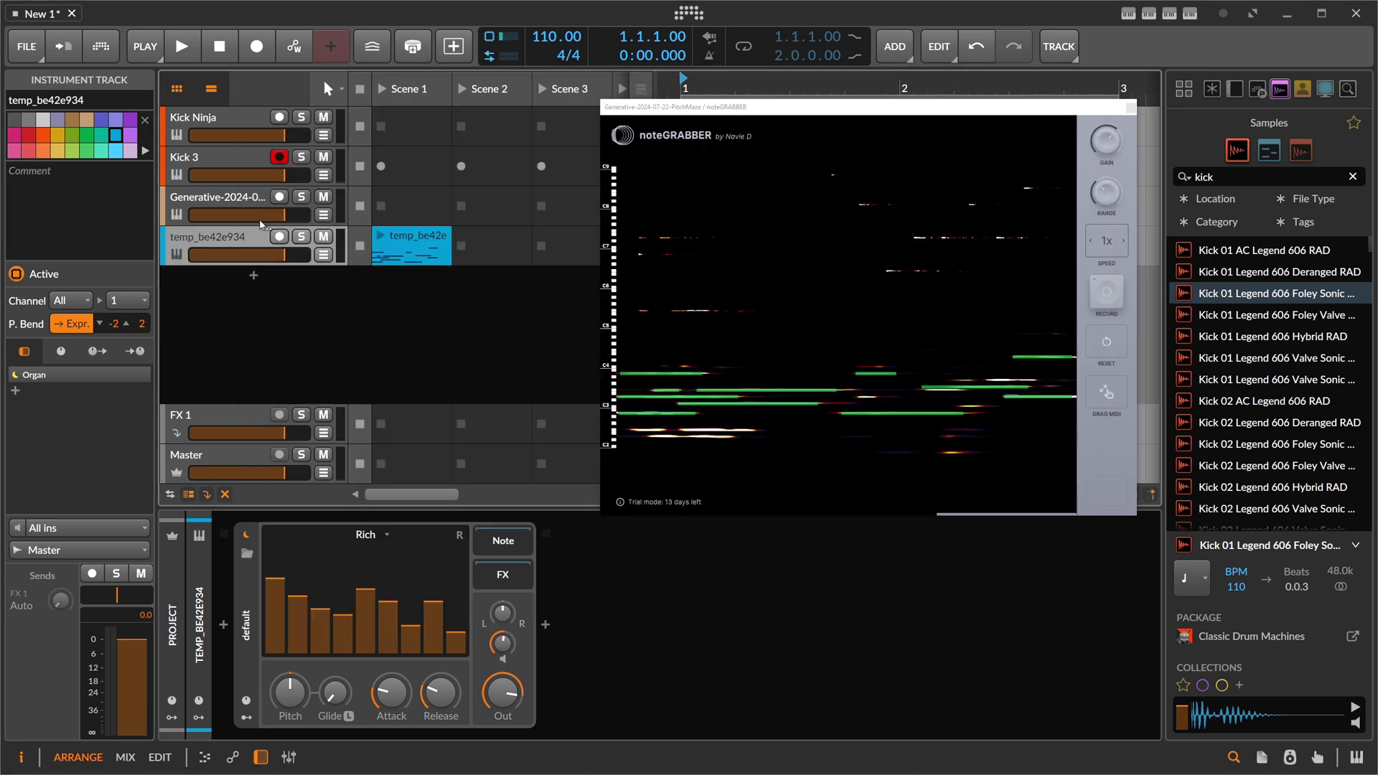
click(303, 188)
click(251, 241)
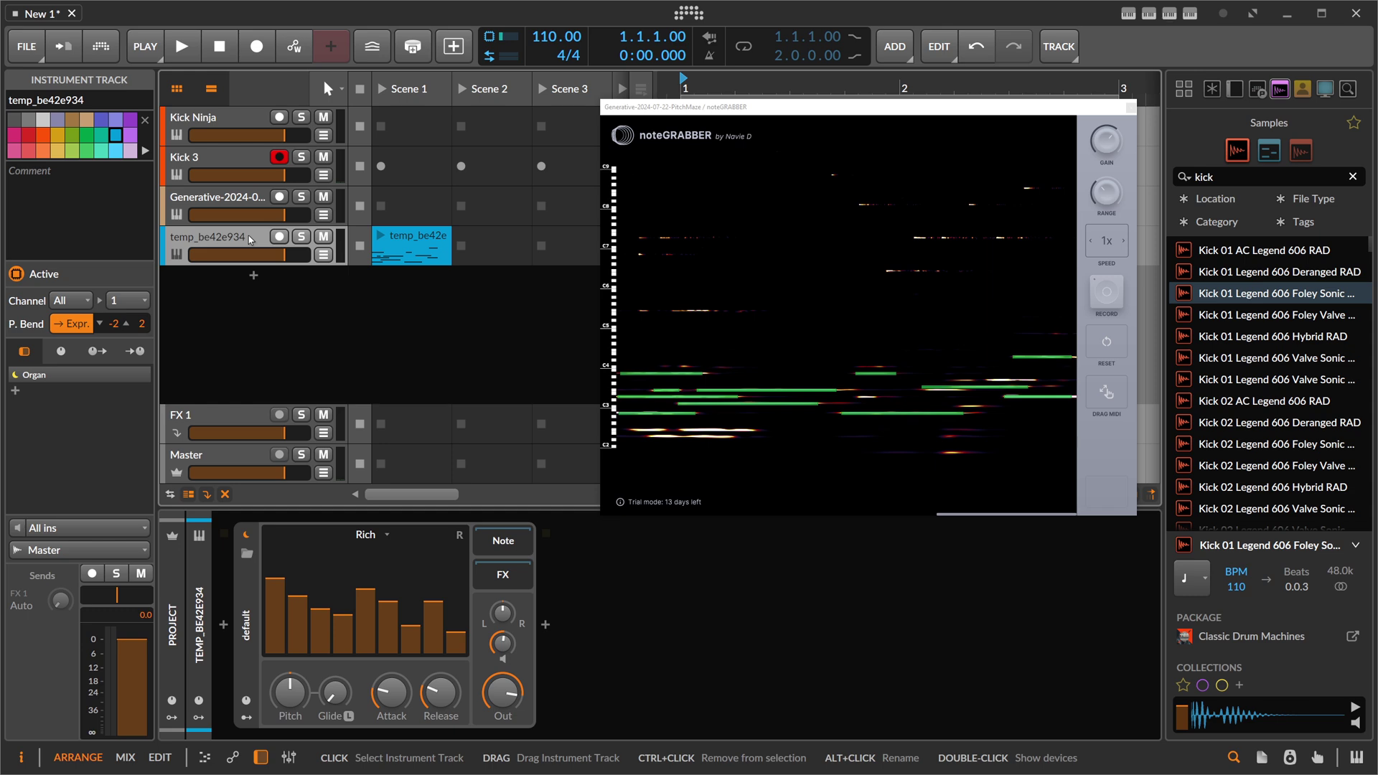
key(Delete)
mouse_move(477, 694)
mouse_down()
mouse_move(478, 664)
mouse_move(480, 694)
mouse_up()
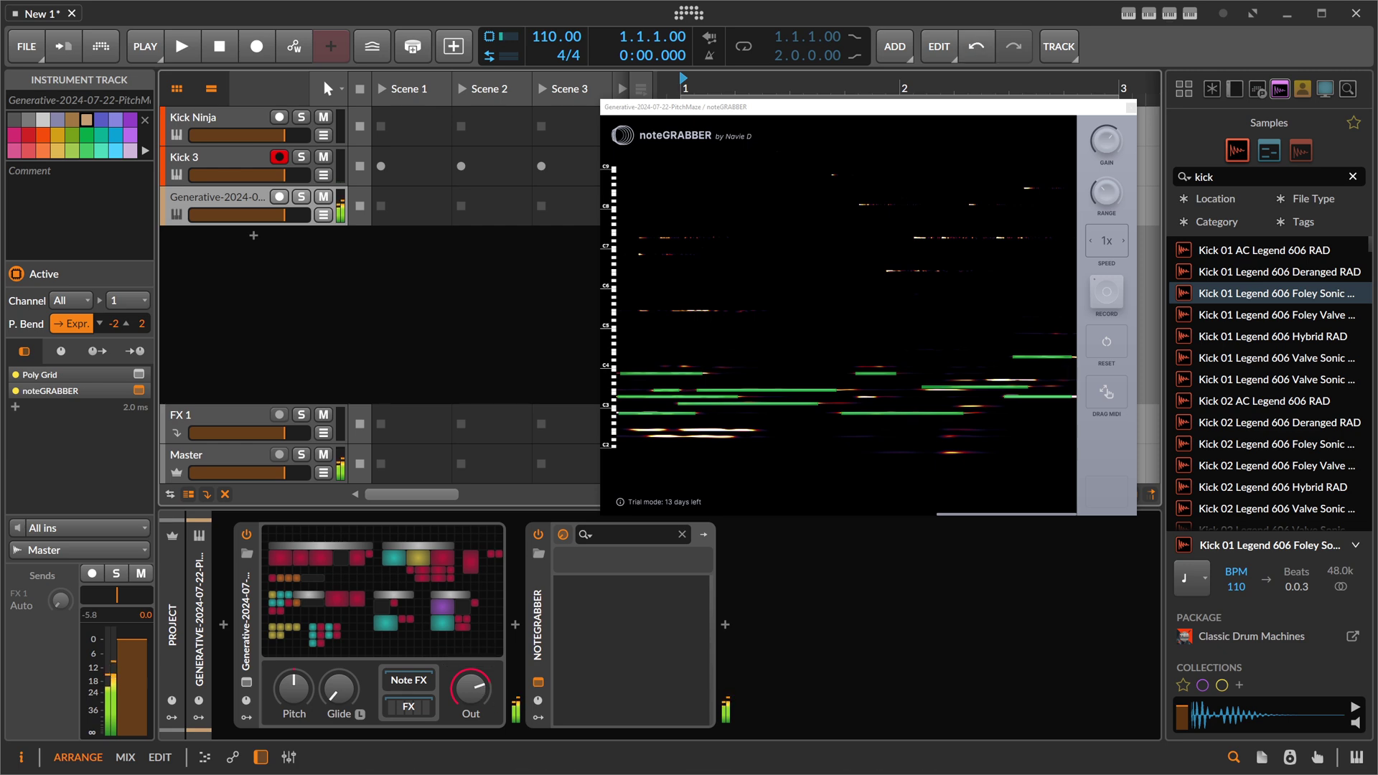
key(alt+Tab)
drag(265, 83, 281, 86)
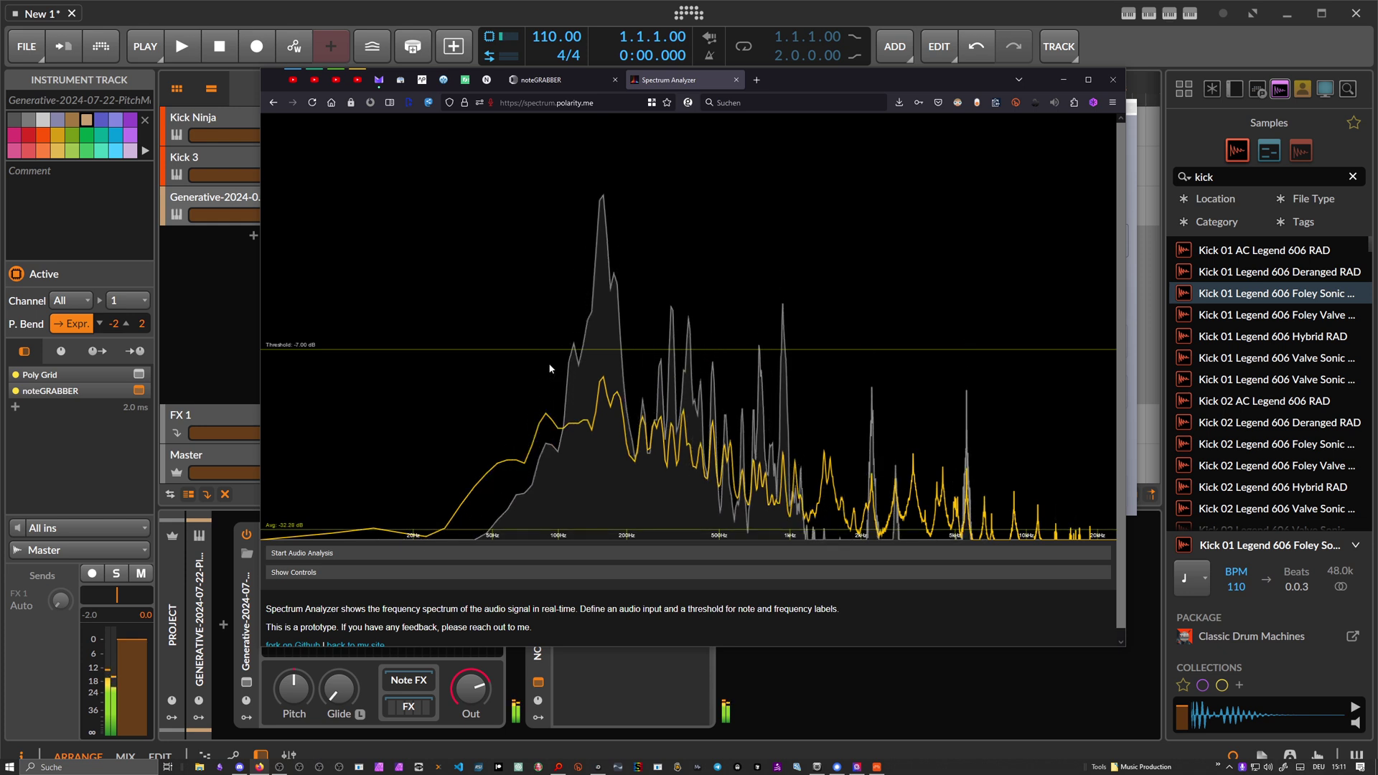
Show the analyzer controls and move the Threshold from -7.00 dB to about -6 dB
click(400, 574)
scroll(503, 567, down, 2)
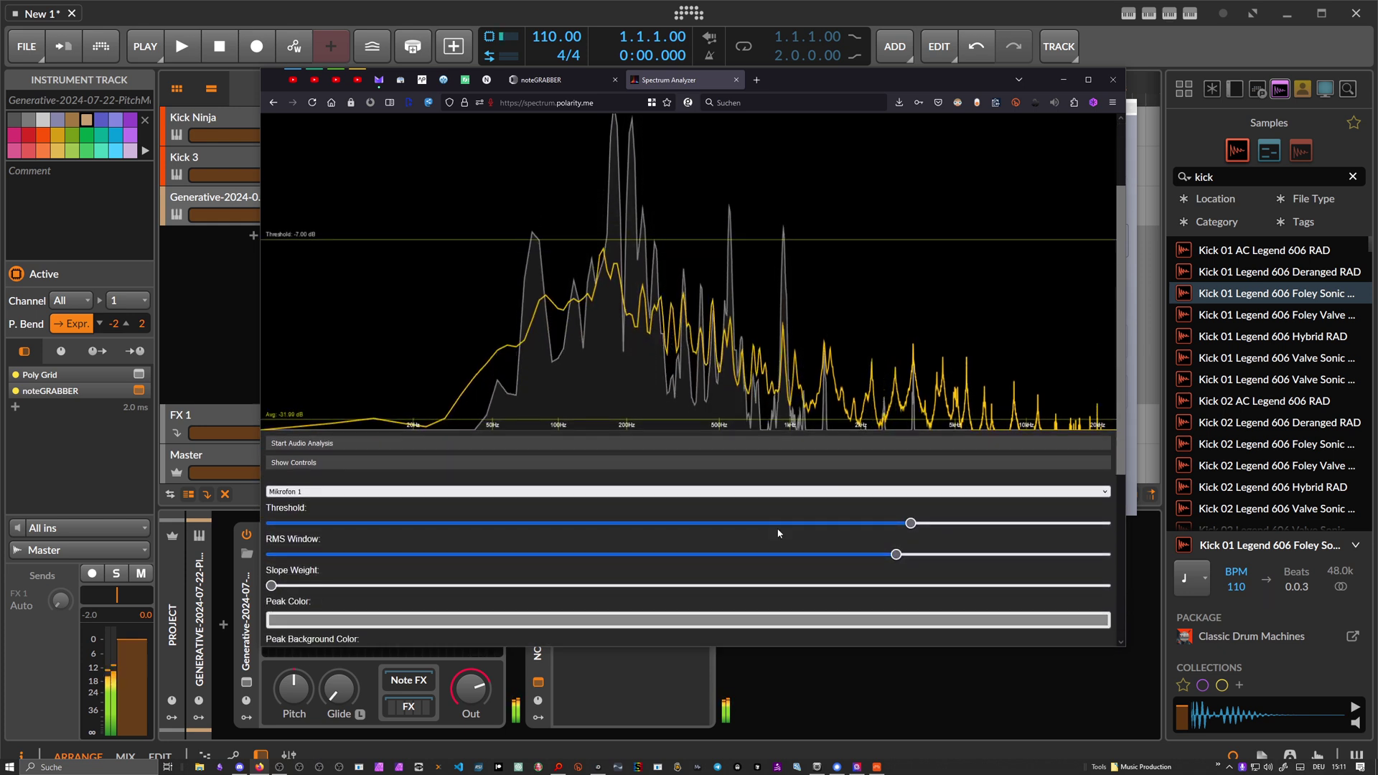
drag(910, 524, 855, 524)
scroll(811, 473, up, 2)
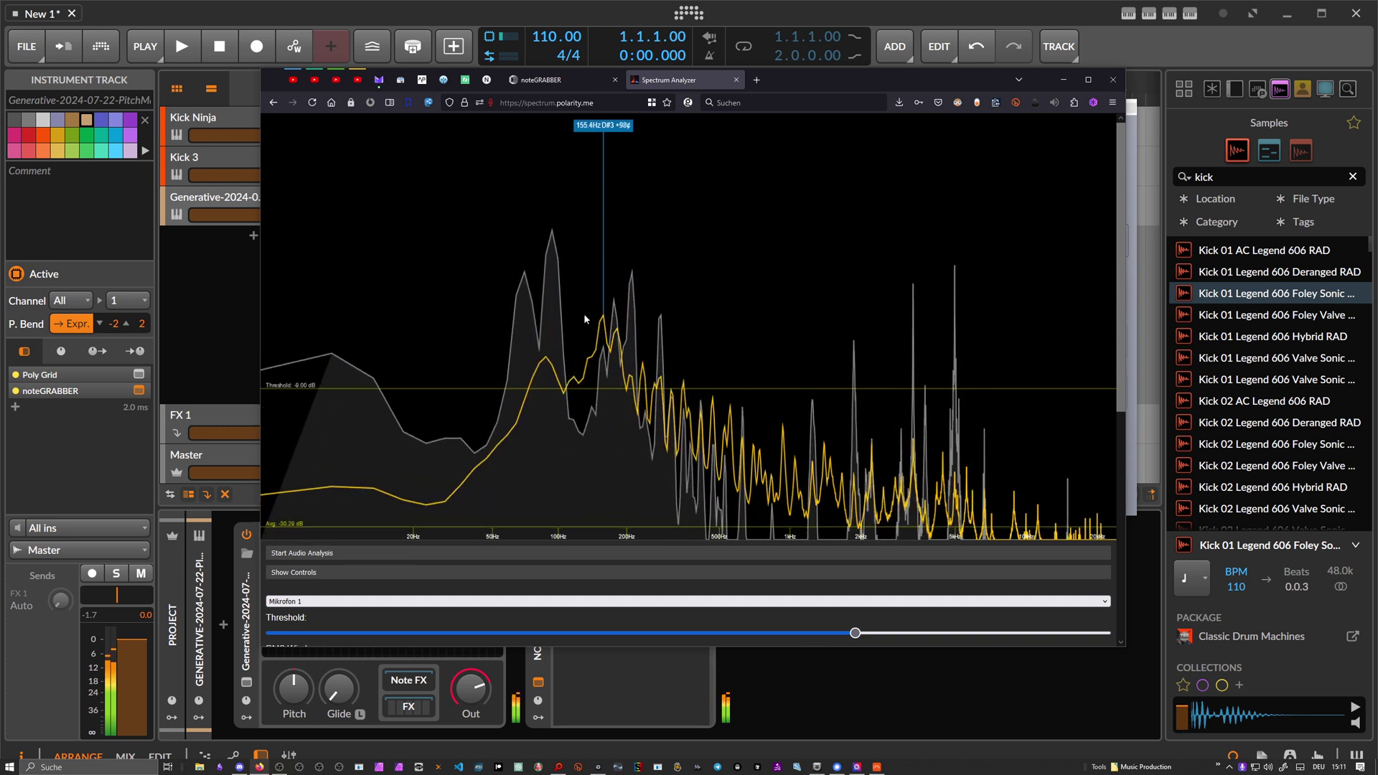
Change the RMS curve colour from yellow to red-orange
scroll(430, 469, down, 3)
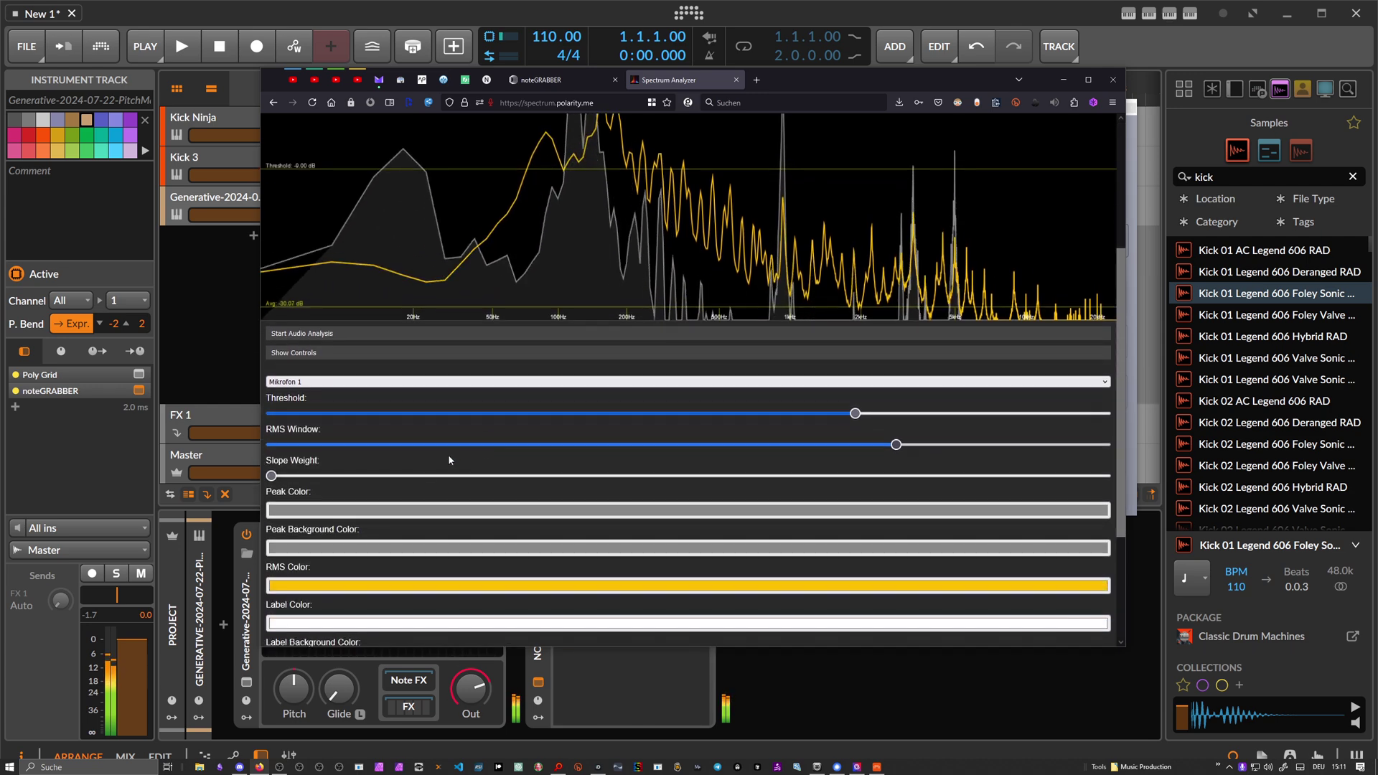
click(352, 583)
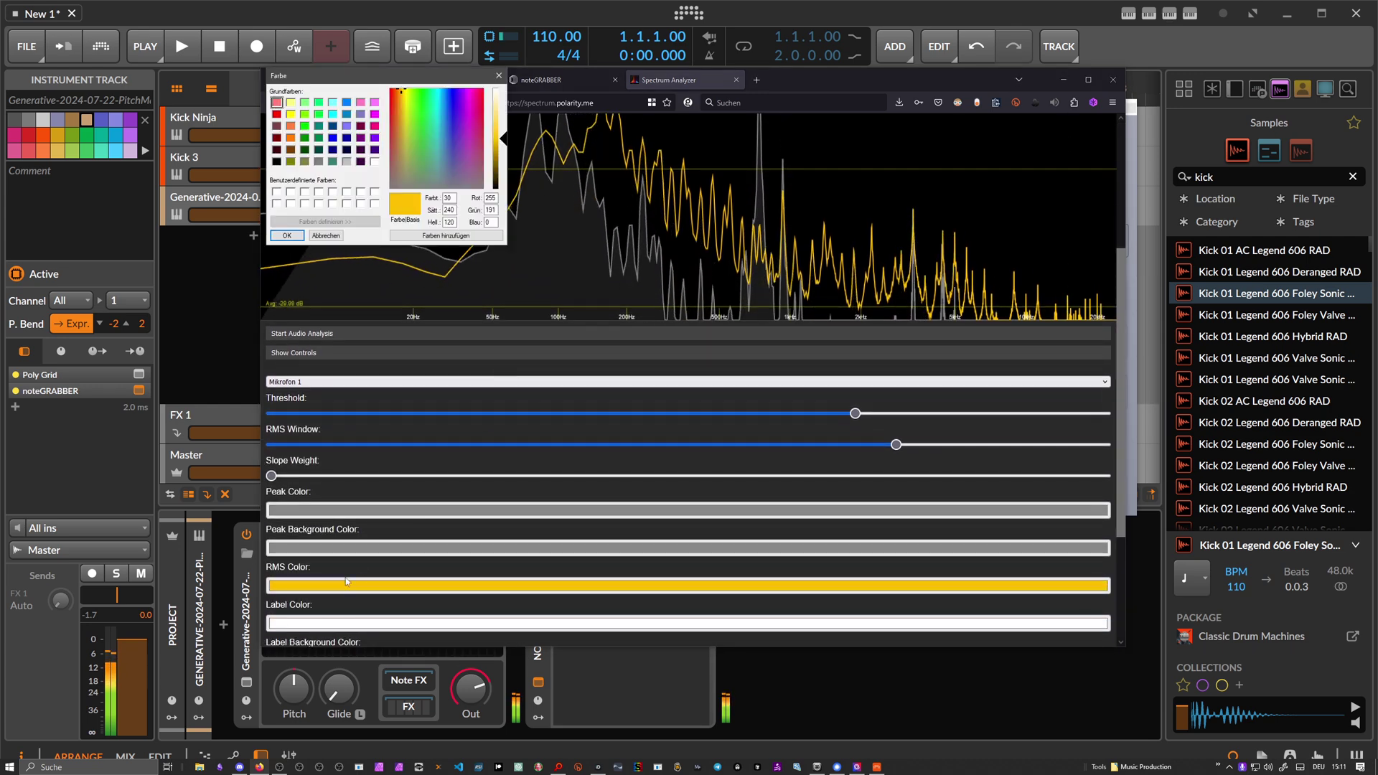
drag(399, 114, 394, 118)
key(Return)
scroll(441, 485, down, 2)
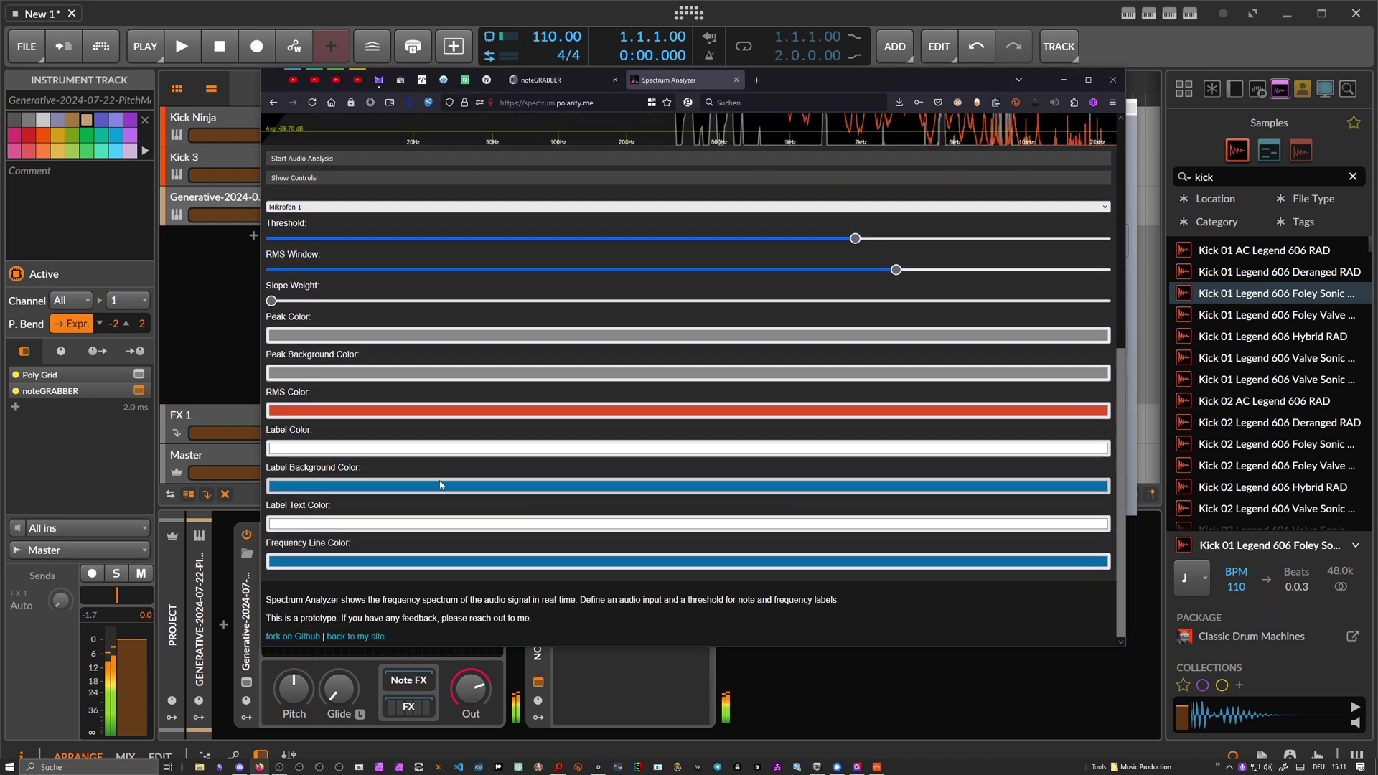
scroll(440, 485, up, 5)
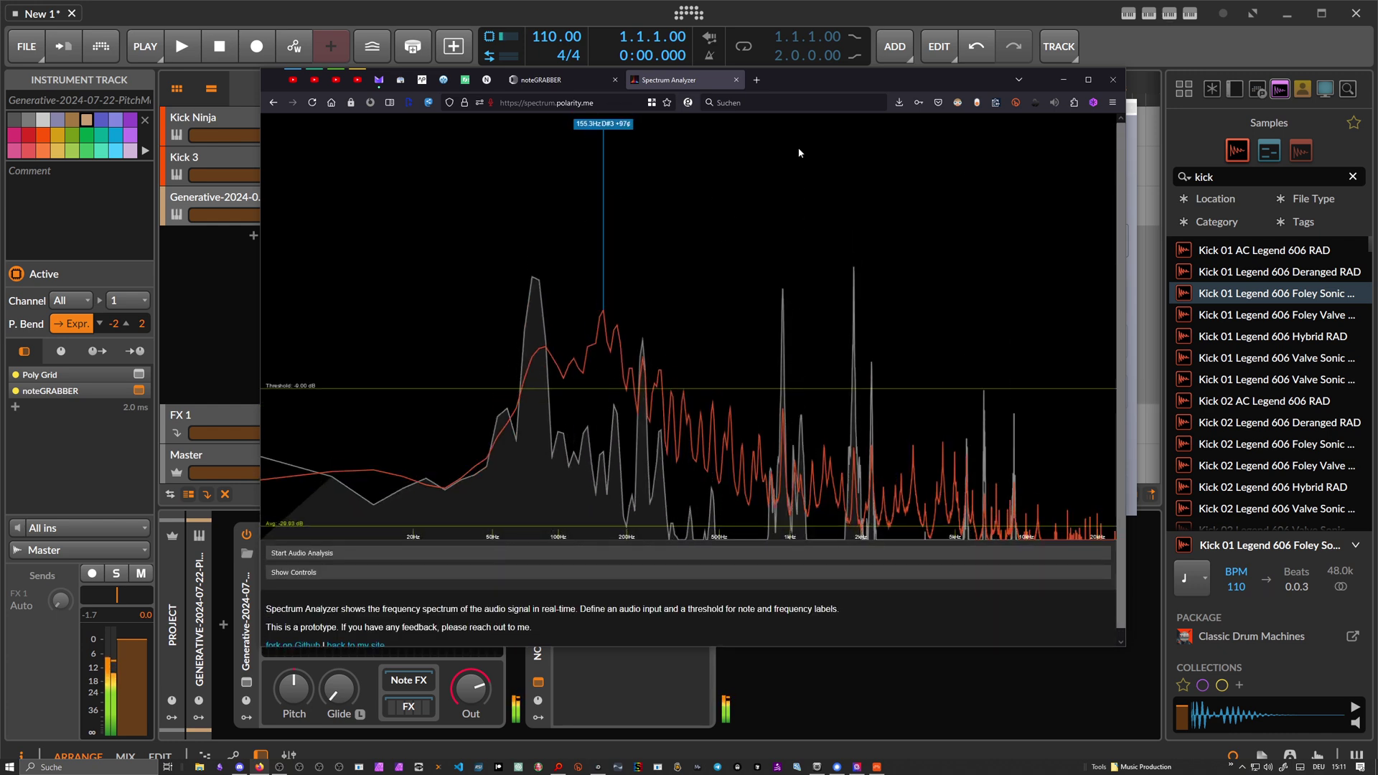
Move the analyzer window down, shrink it, then widen it
mouse_move(794, 84)
mouse_down()
mouse_move(808, 100)
mouse_move(781, 103)
mouse_up()
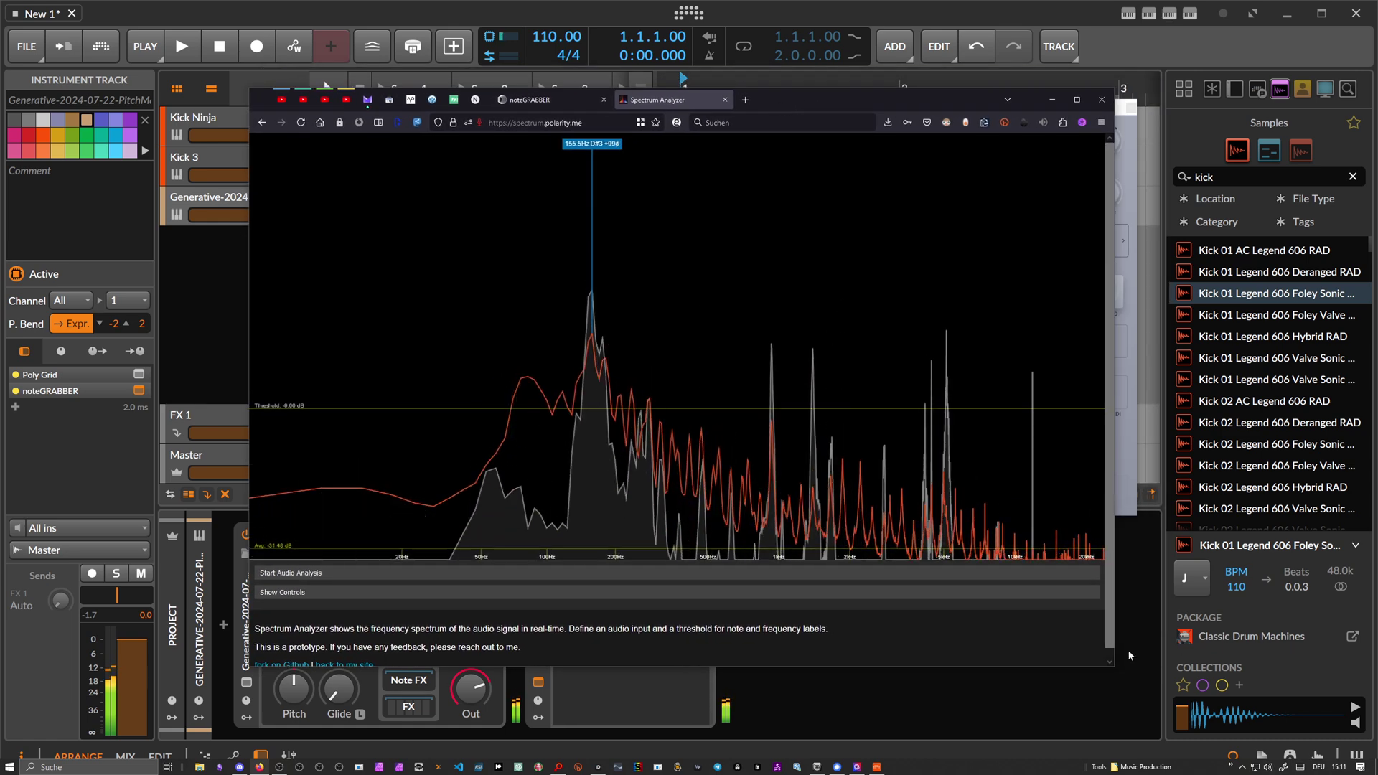
drag(1112, 665, 1020, 532)
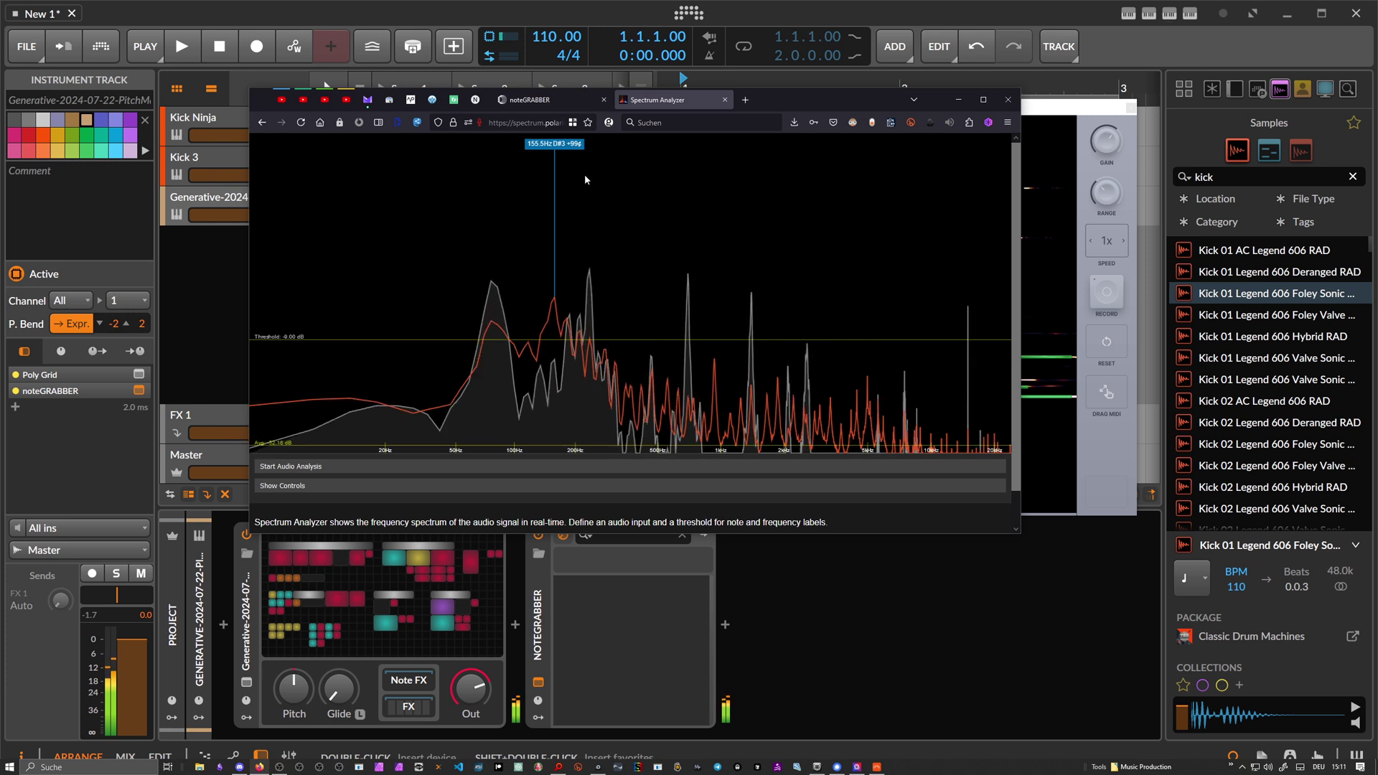
drag(1025, 260, 1210, 260)
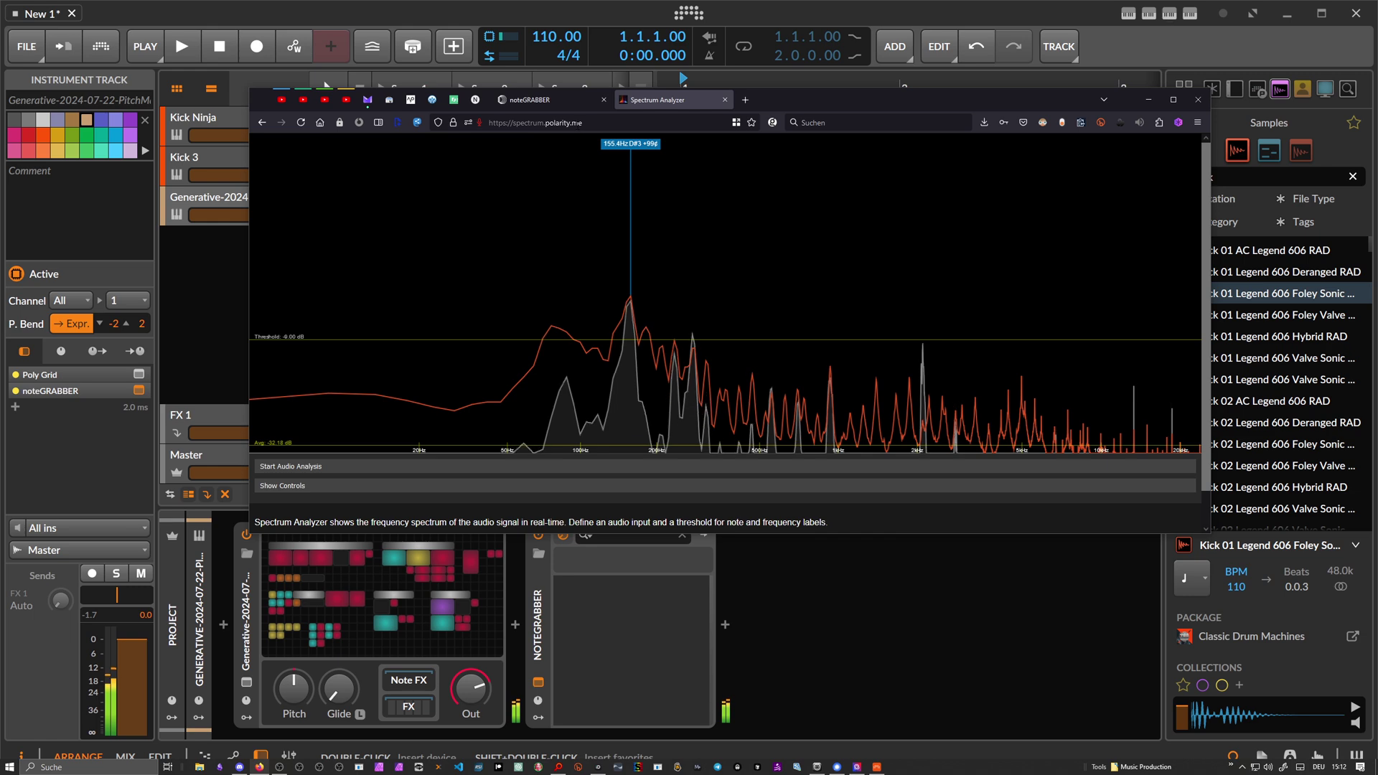
Select the Spectrum Analyzer's URL in the address bar, then cancel the selection
click(595, 123)
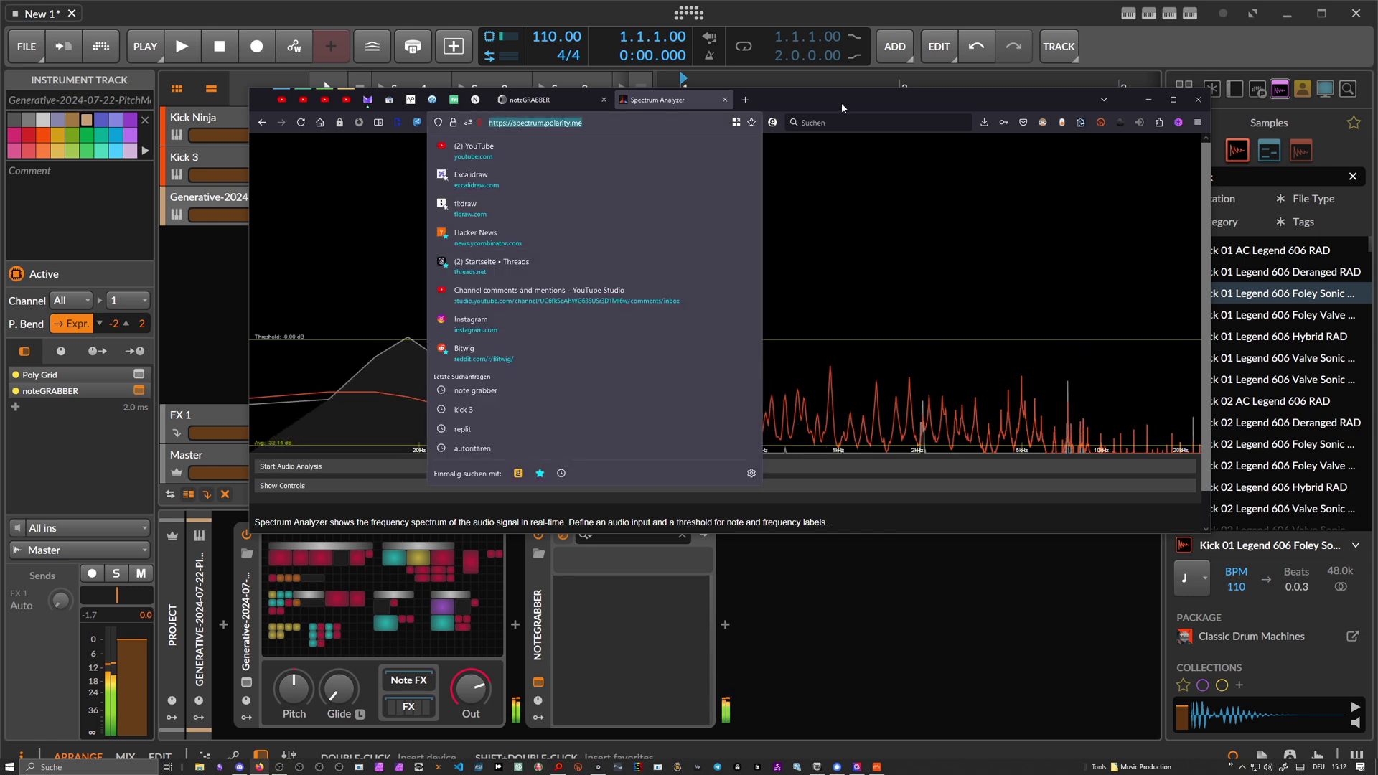
key(Escape)
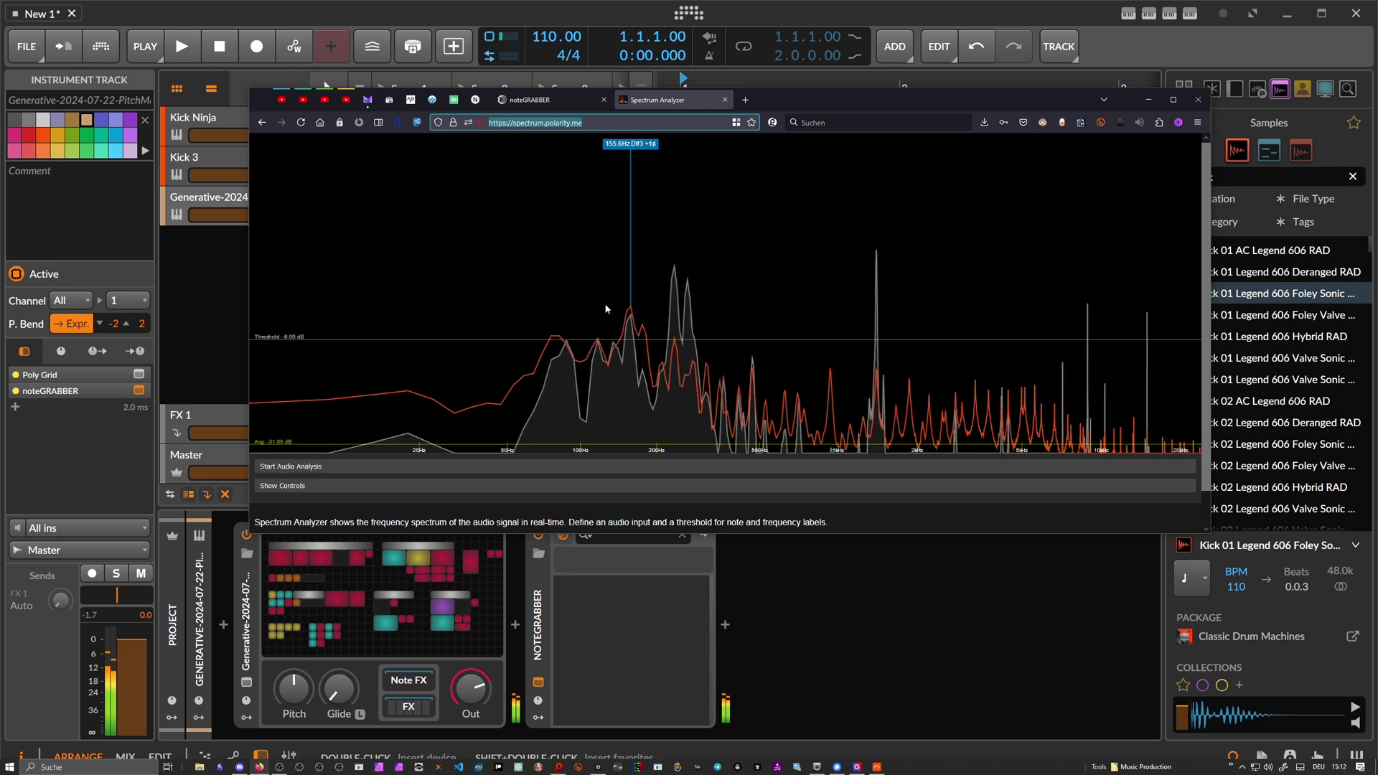
Lower the Generative track's device Out knob to -28.8 dB and close the noteGRABBER plugin window
click(226, 312)
drag(478, 687, 479, 704)
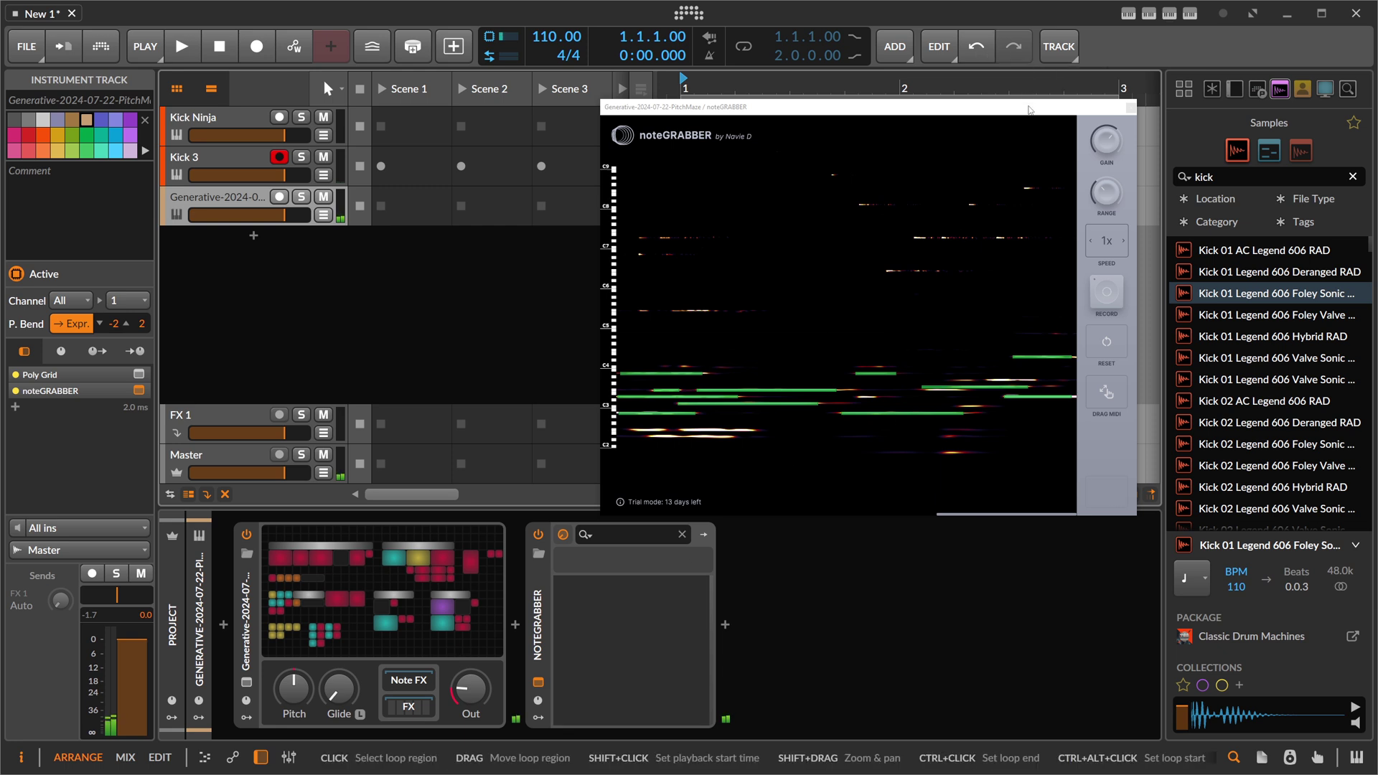
drag(1005, 107, 770, 106)
click(897, 107)
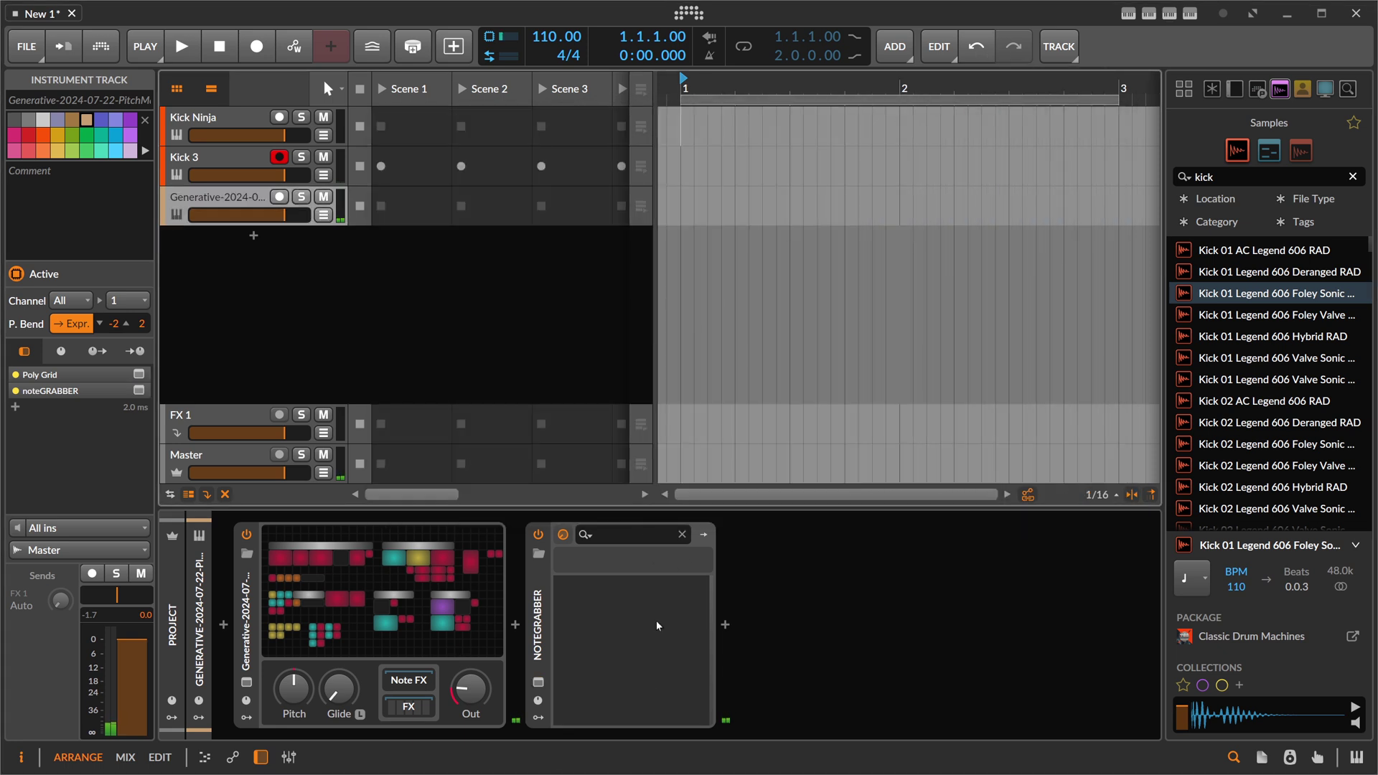